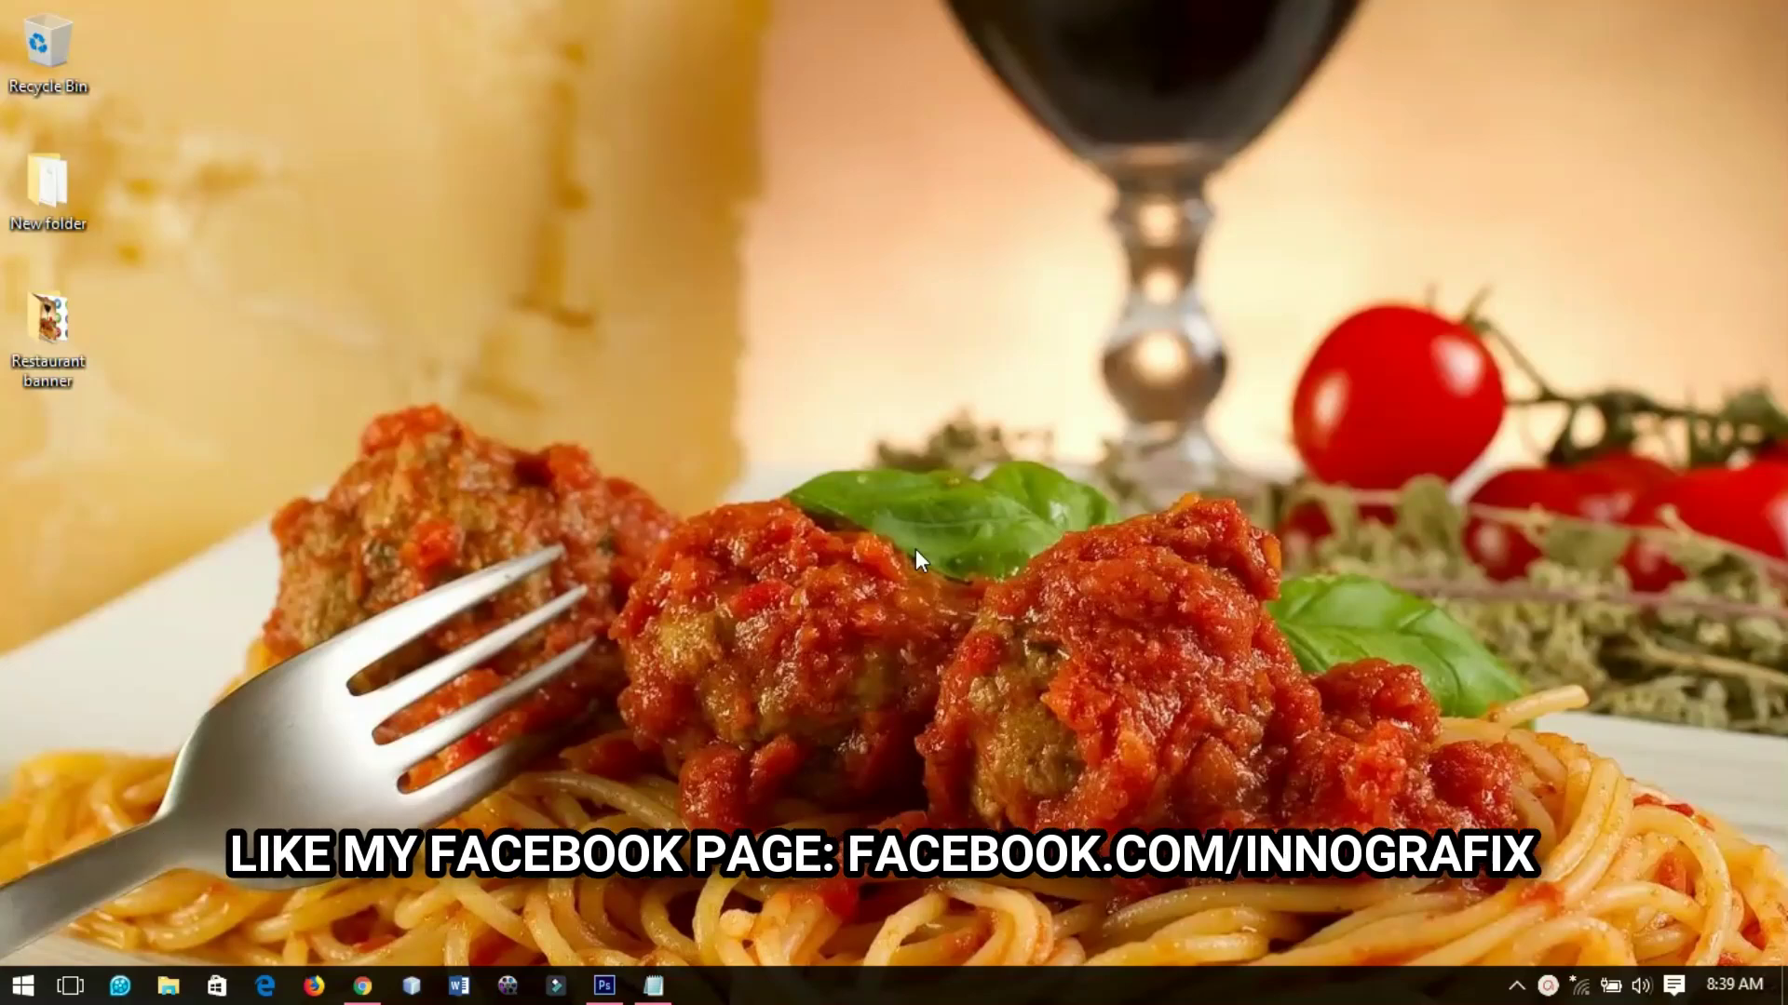
# Restore the already open Photoshop CS6 window from the taskbar
pyautogui.click(604, 985)
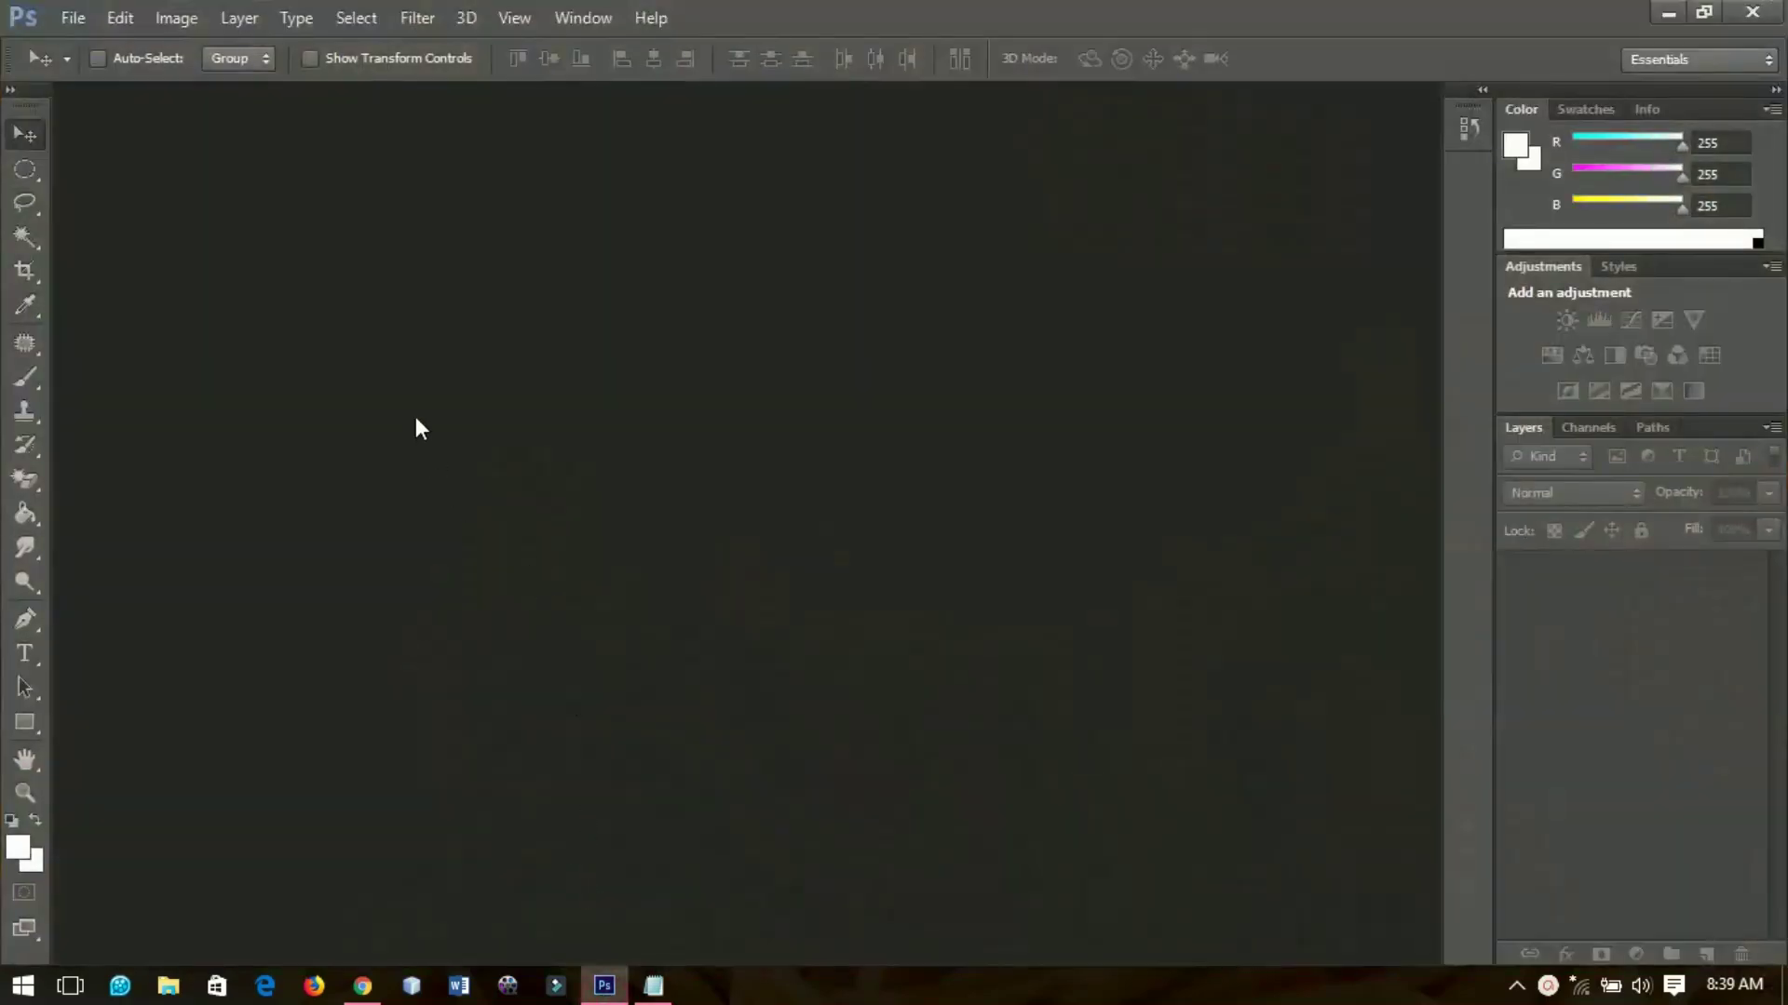
# Create a new 851 × 315 px white document at resolution 600
pyautogui.click(74, 18)
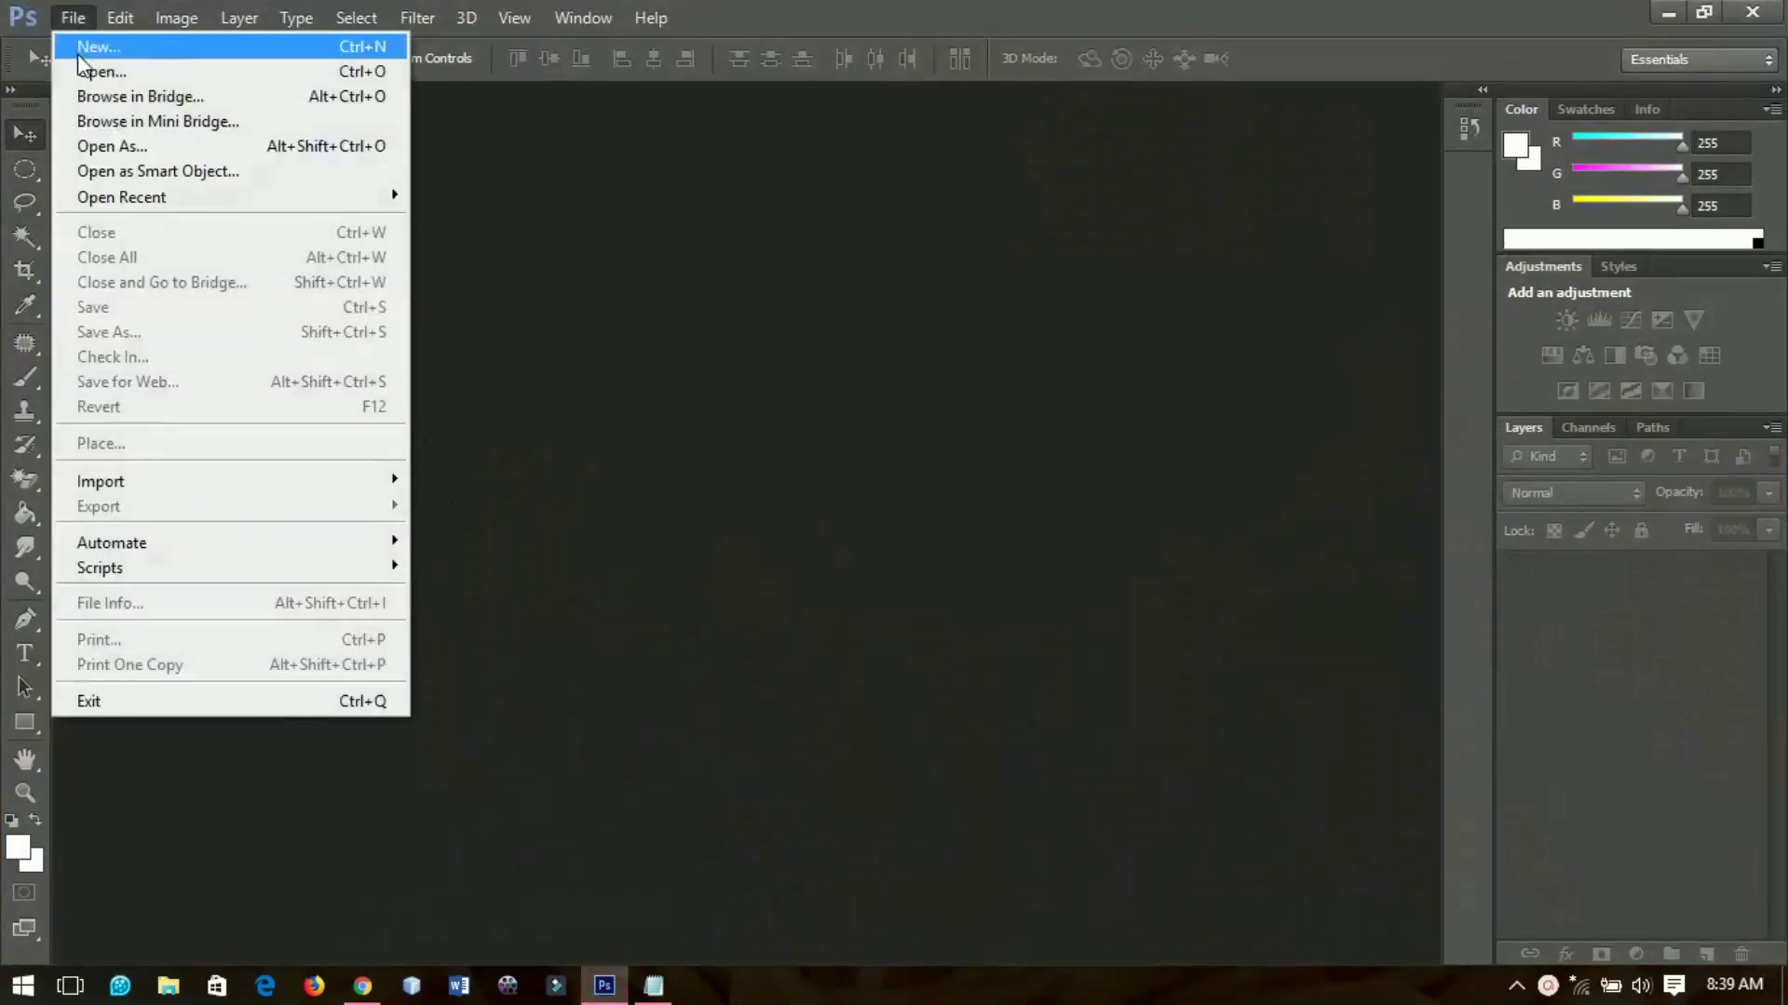
pyautogui.click(103, 57)
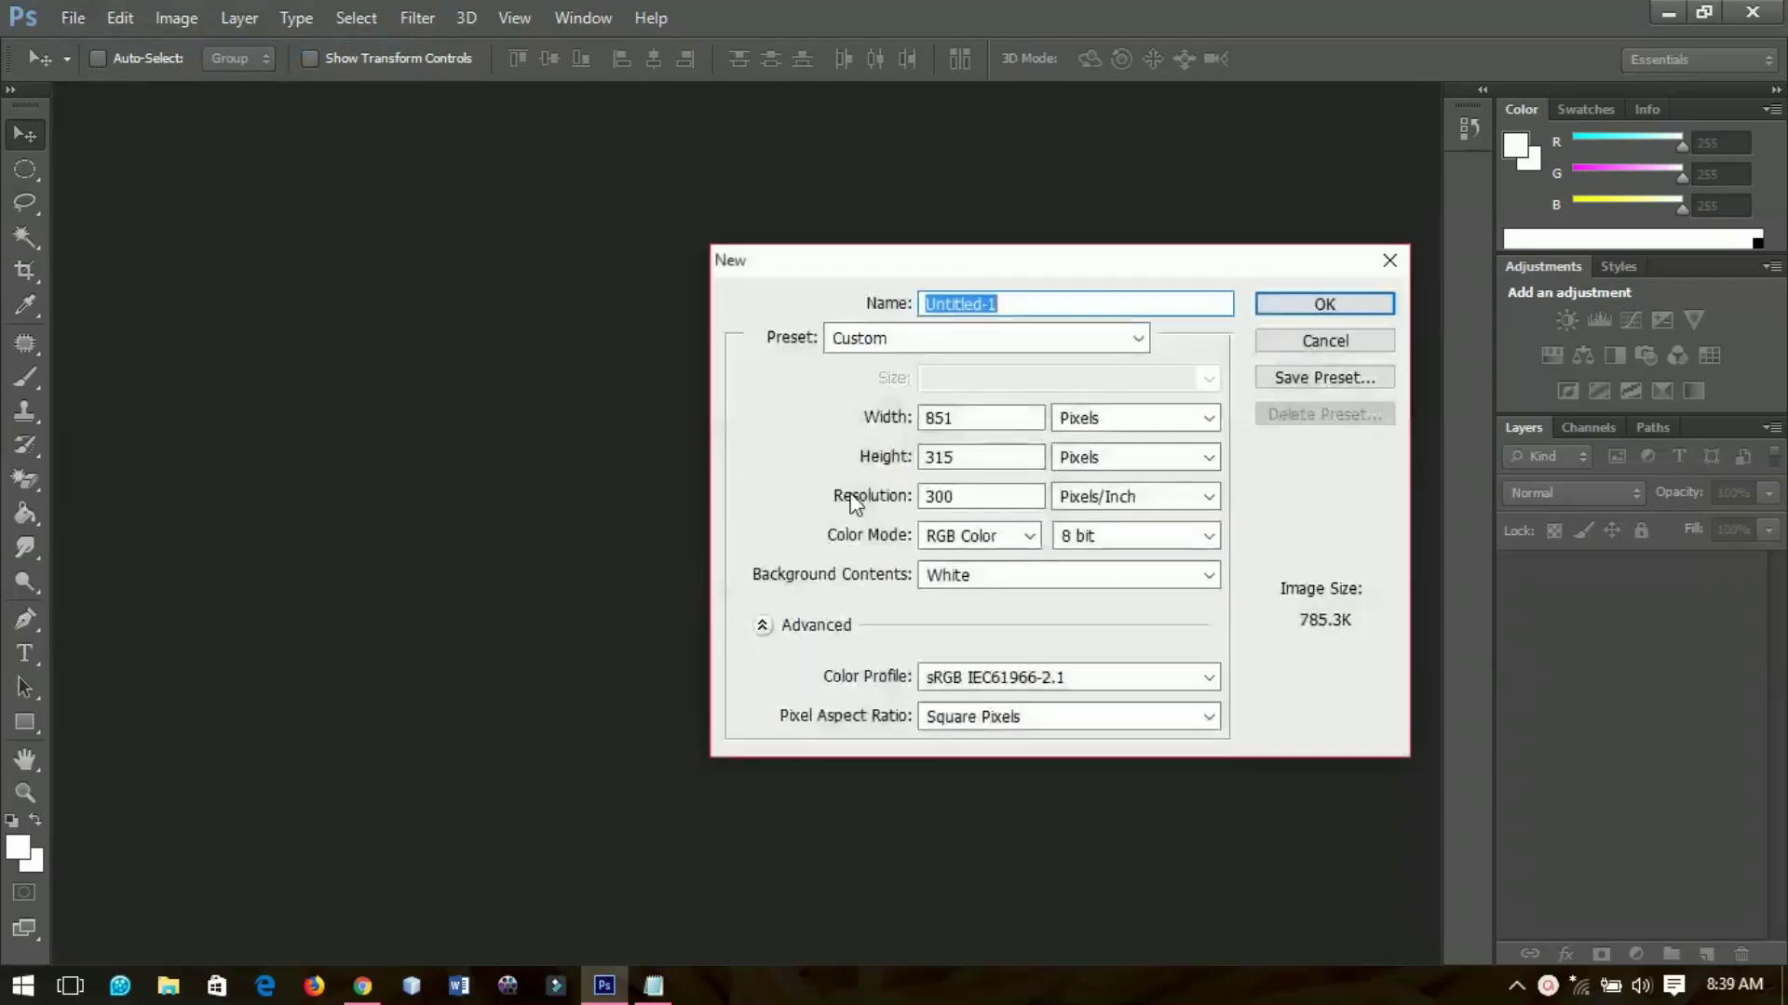
pyautogui.click(881, 424)
pyautogui.click(973, 463)
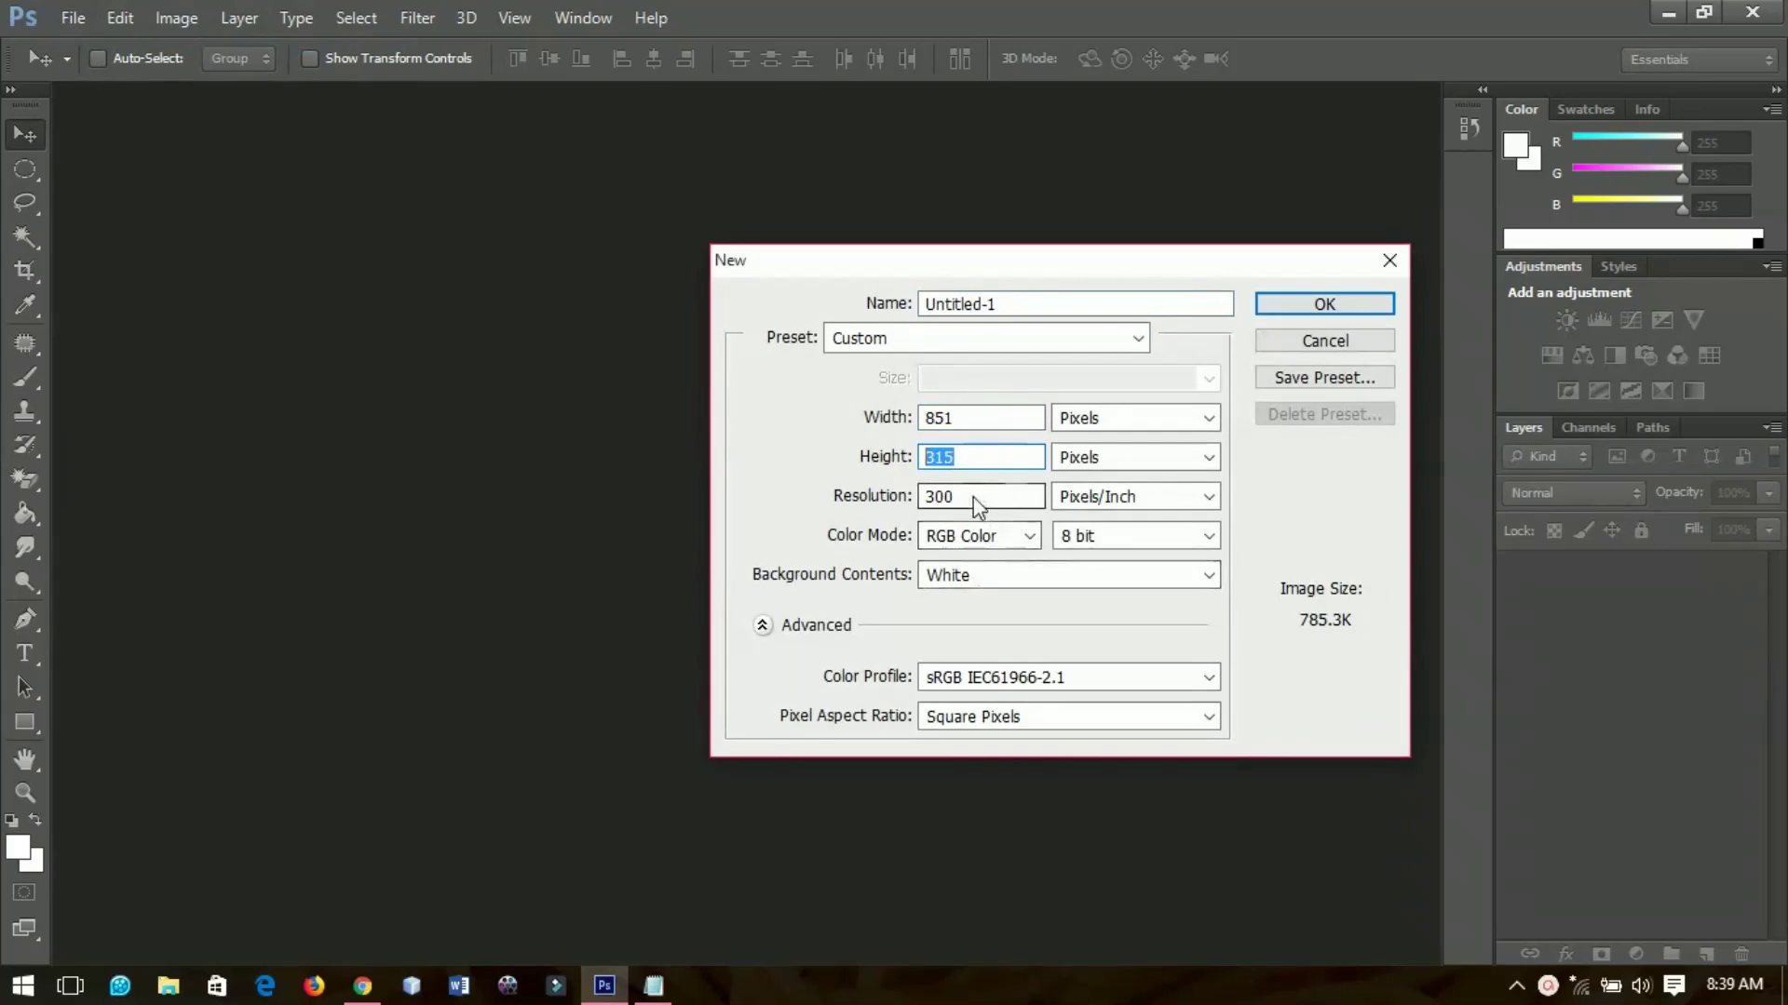
pyautogui.moveTo(982, 506); pyautogui.dragTo(908, 508)
pyautogui.write('600')
pyautogui.click(1322, 307)
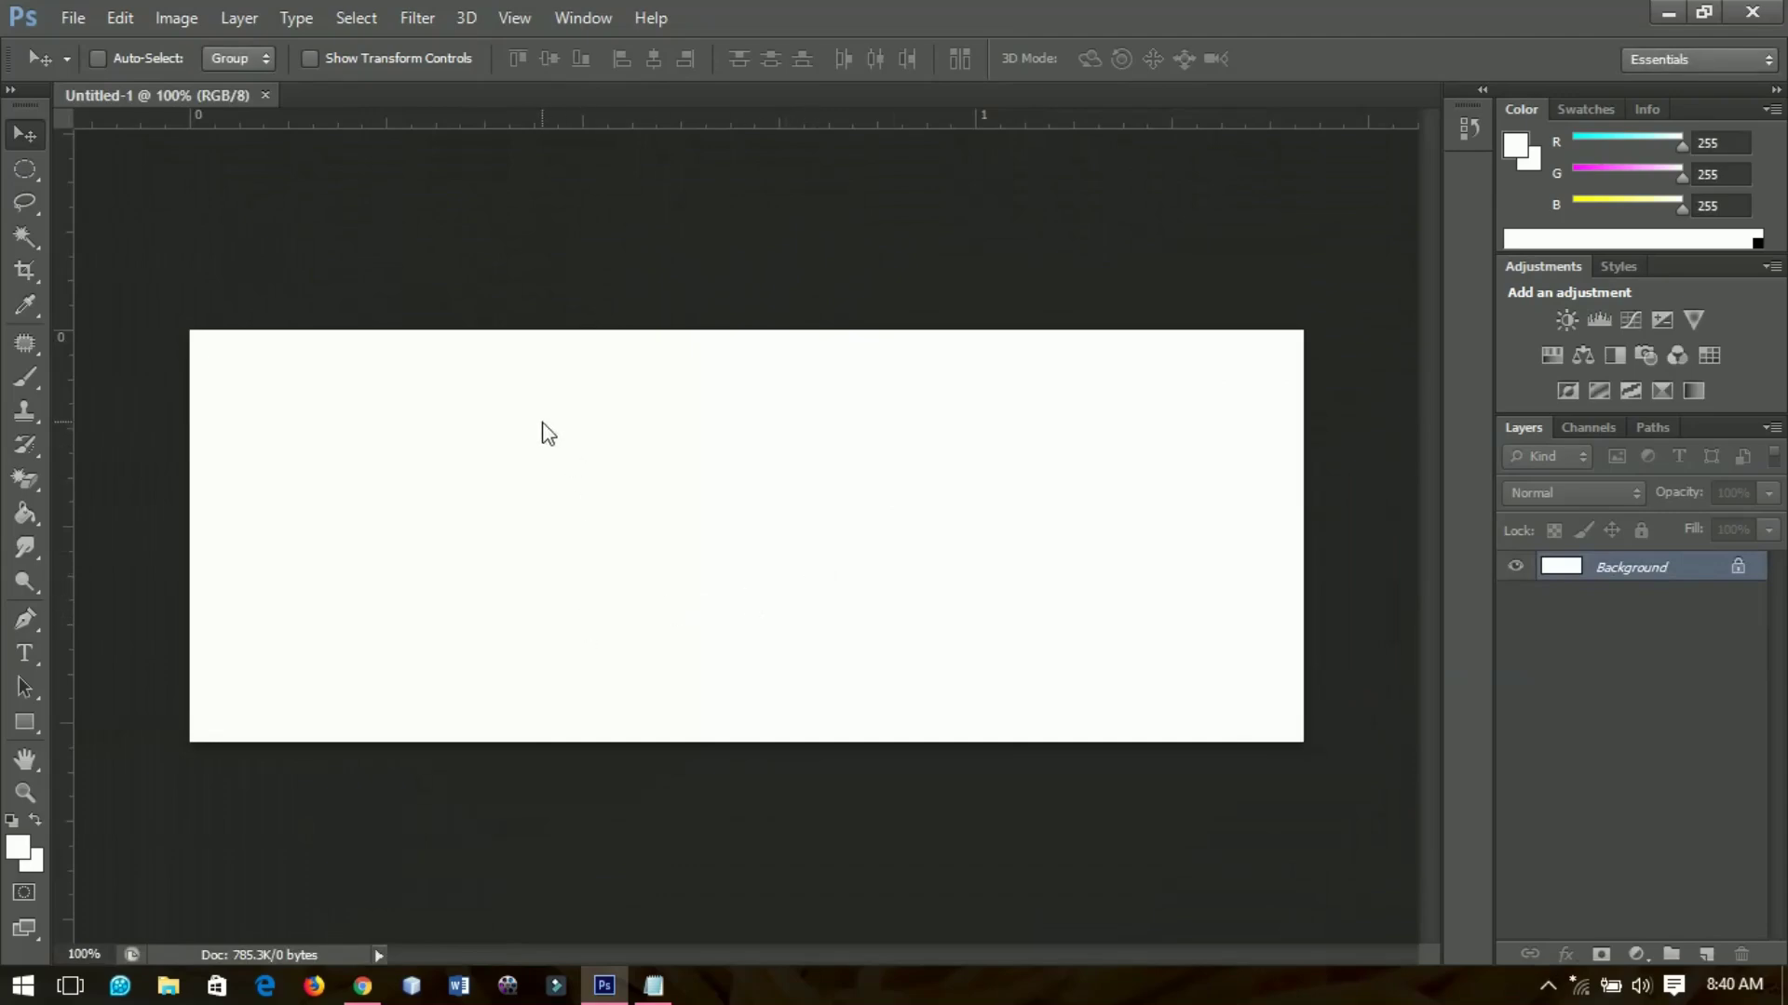
# Place the Fast-food photo from the Restaurant banner folder and commit it centred
pyautogui.click(69, 13)
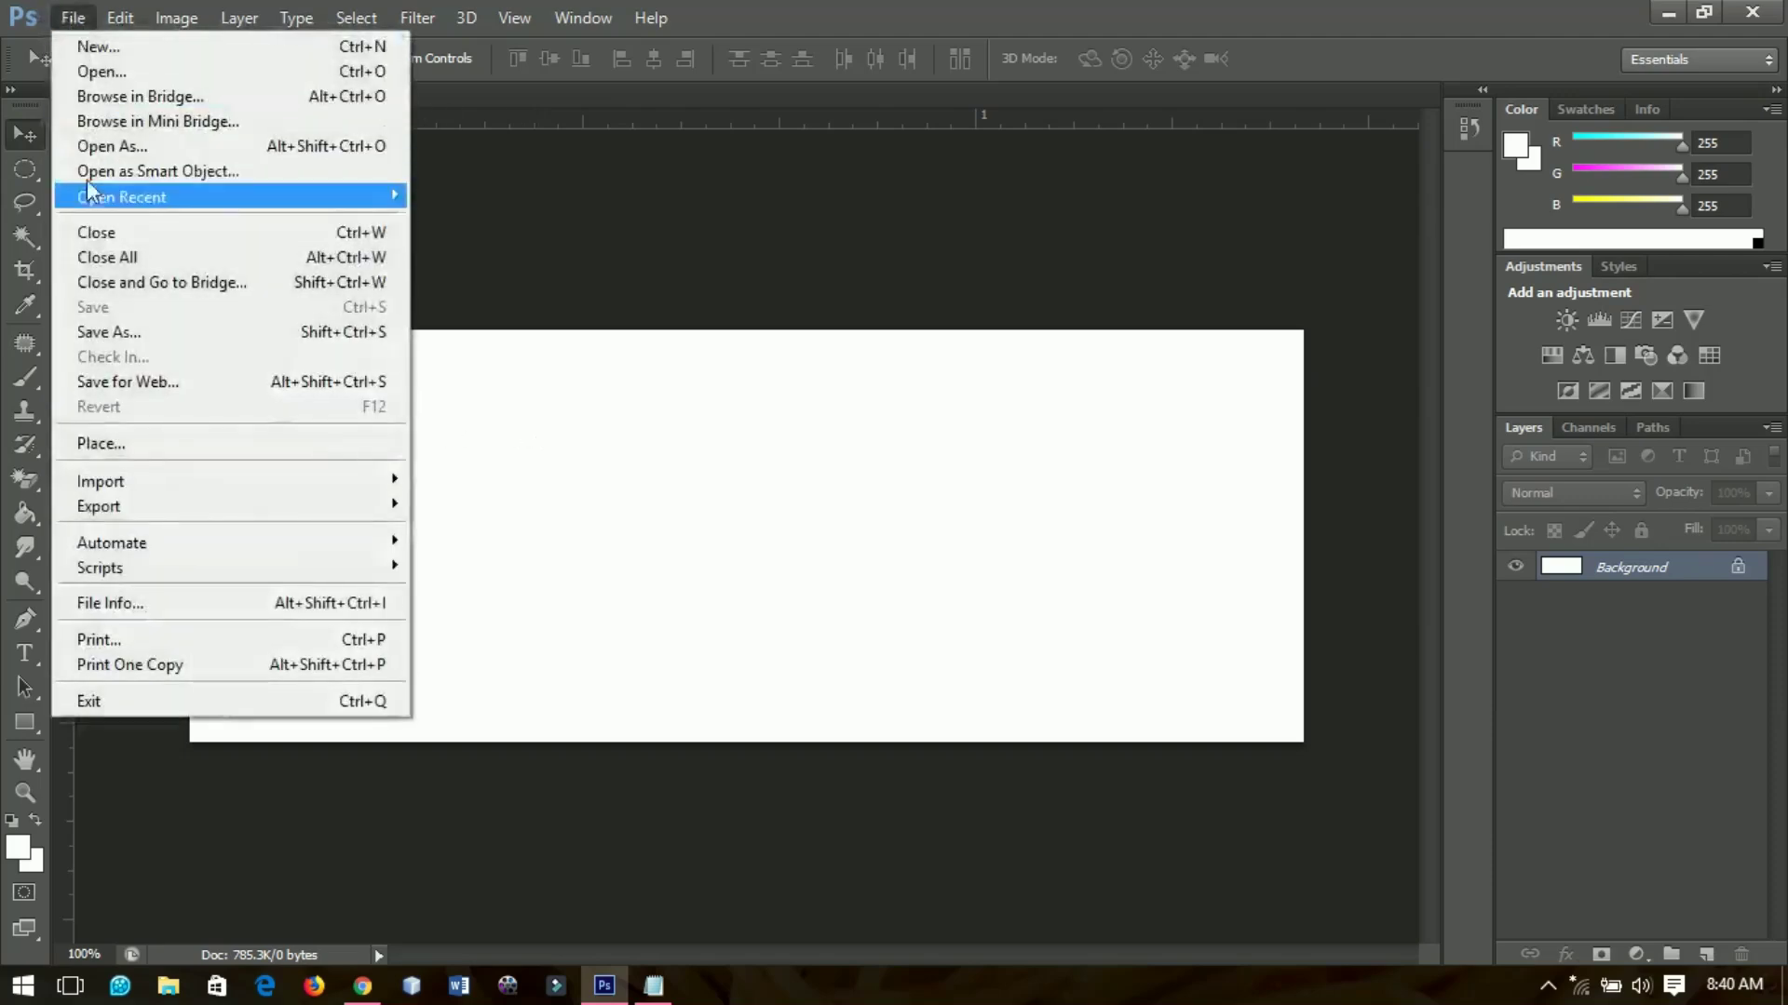
pyautogui.click(230, 449)
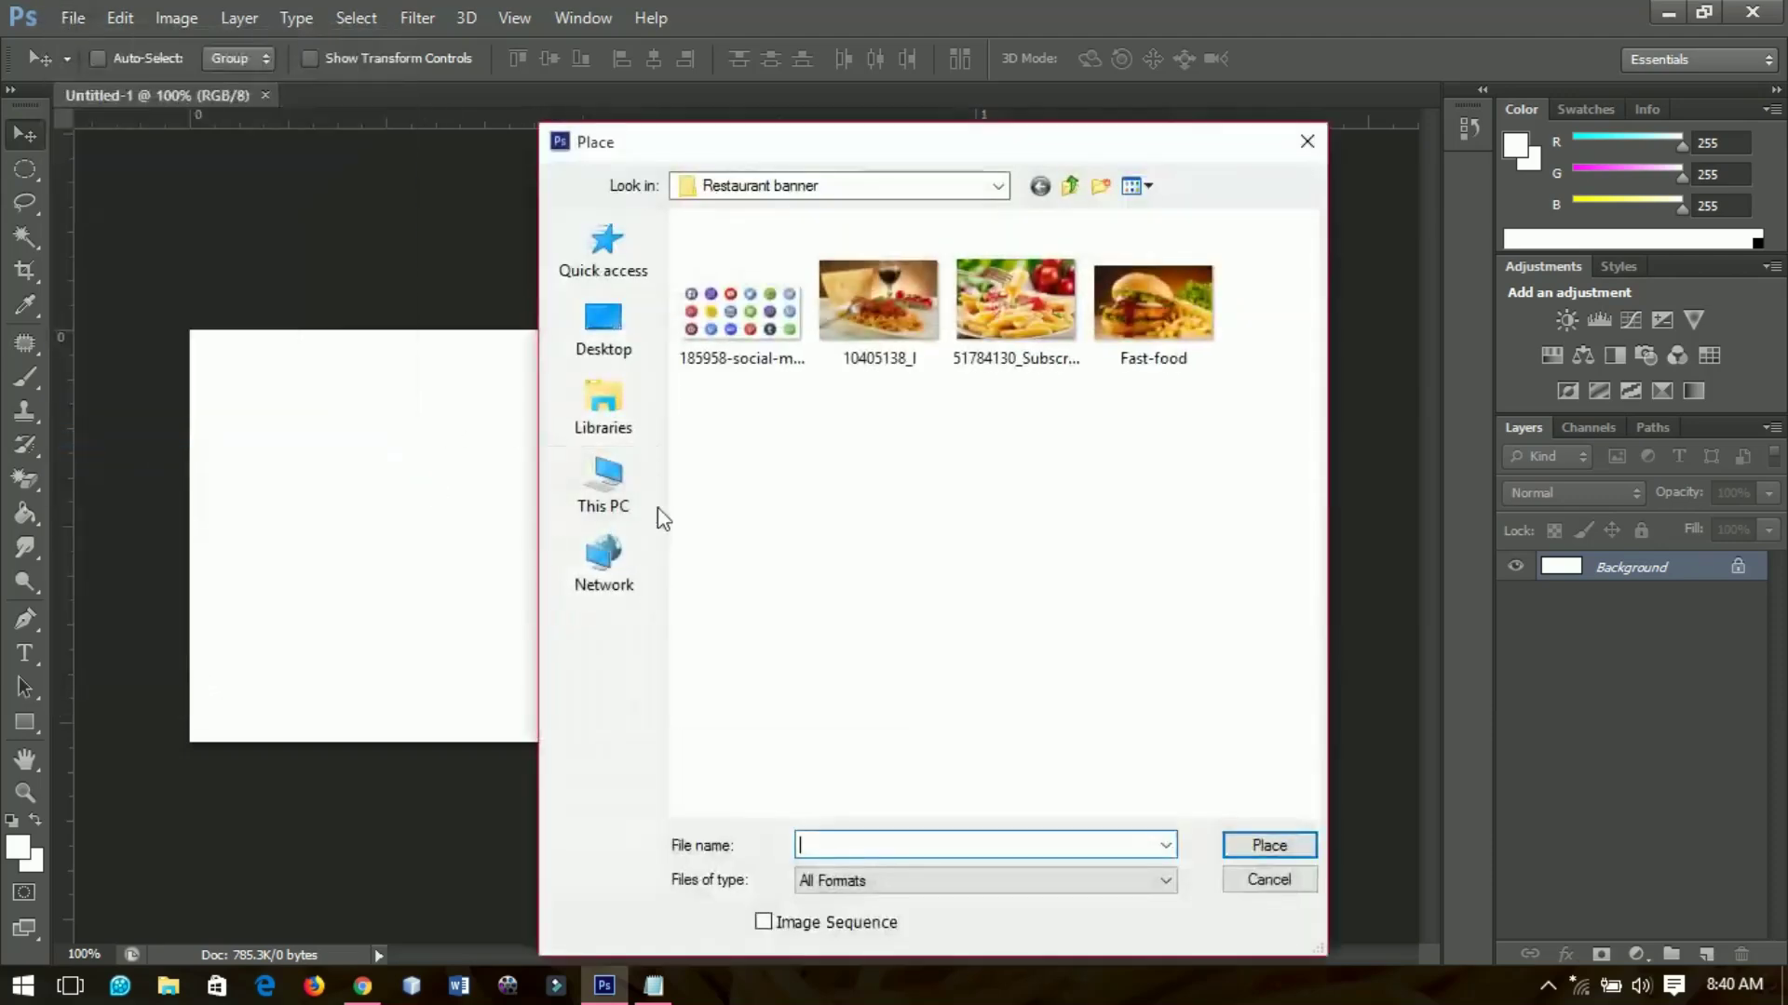
pyautogui.click(1131, 335)
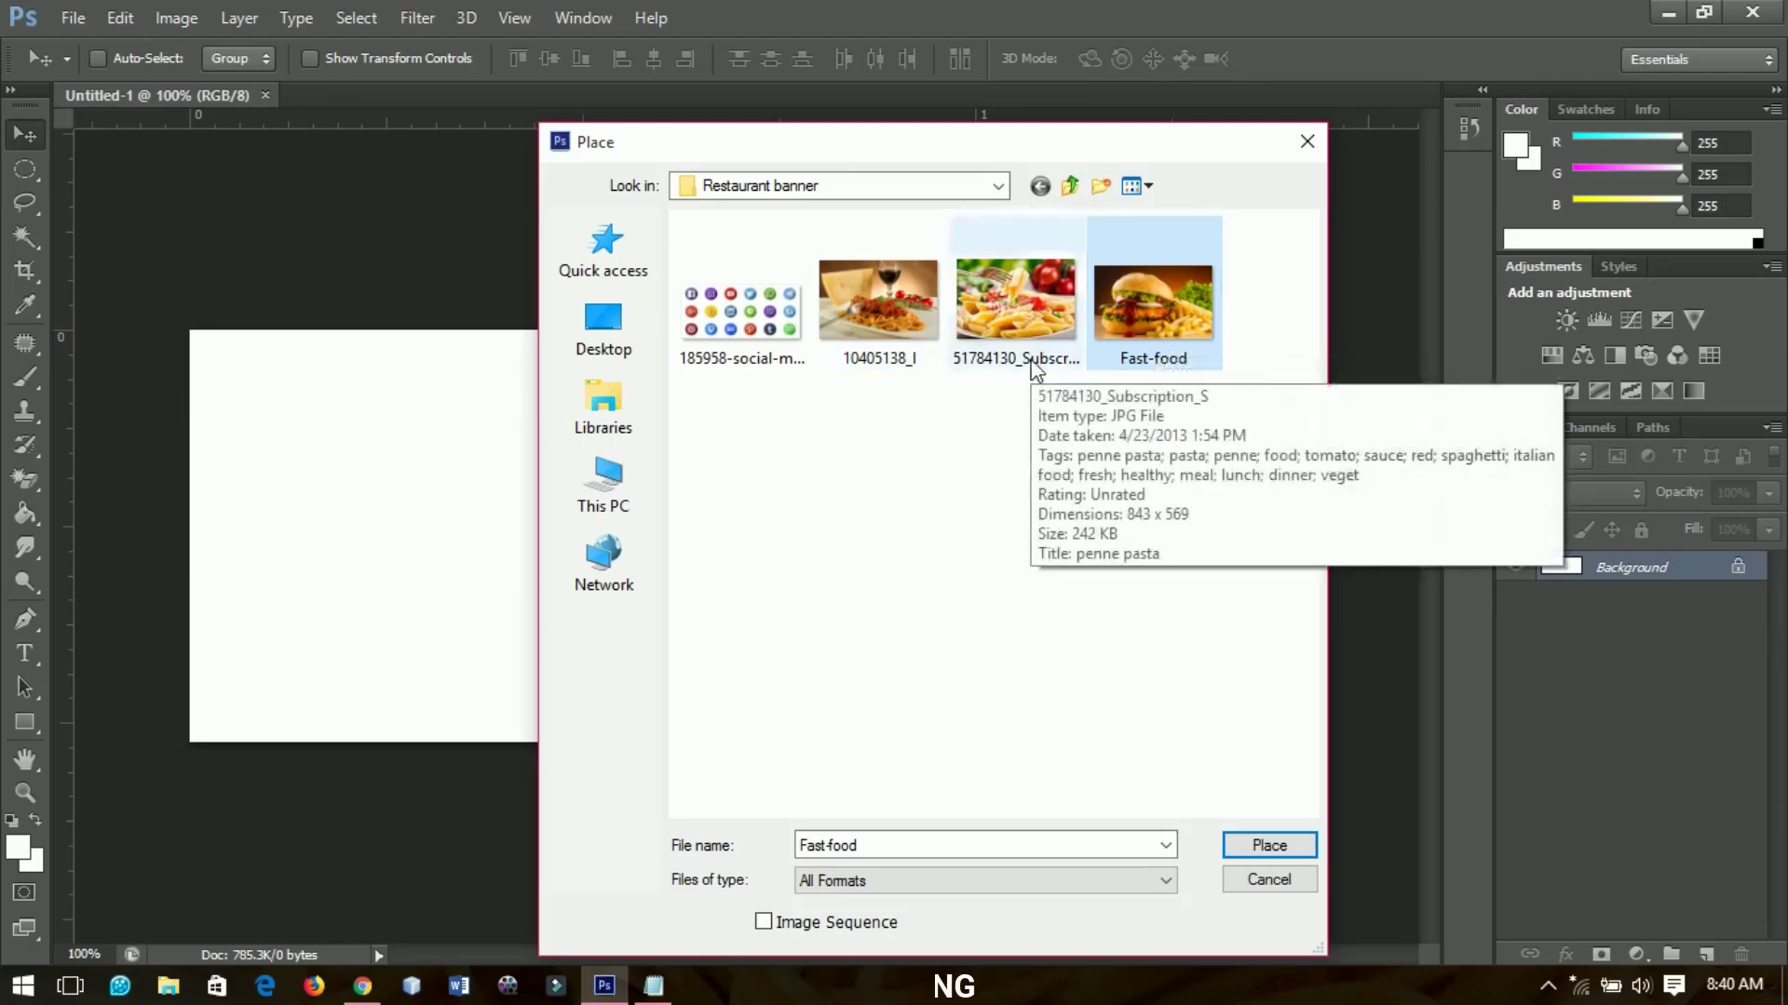
pyautogui.click(1268, 844)
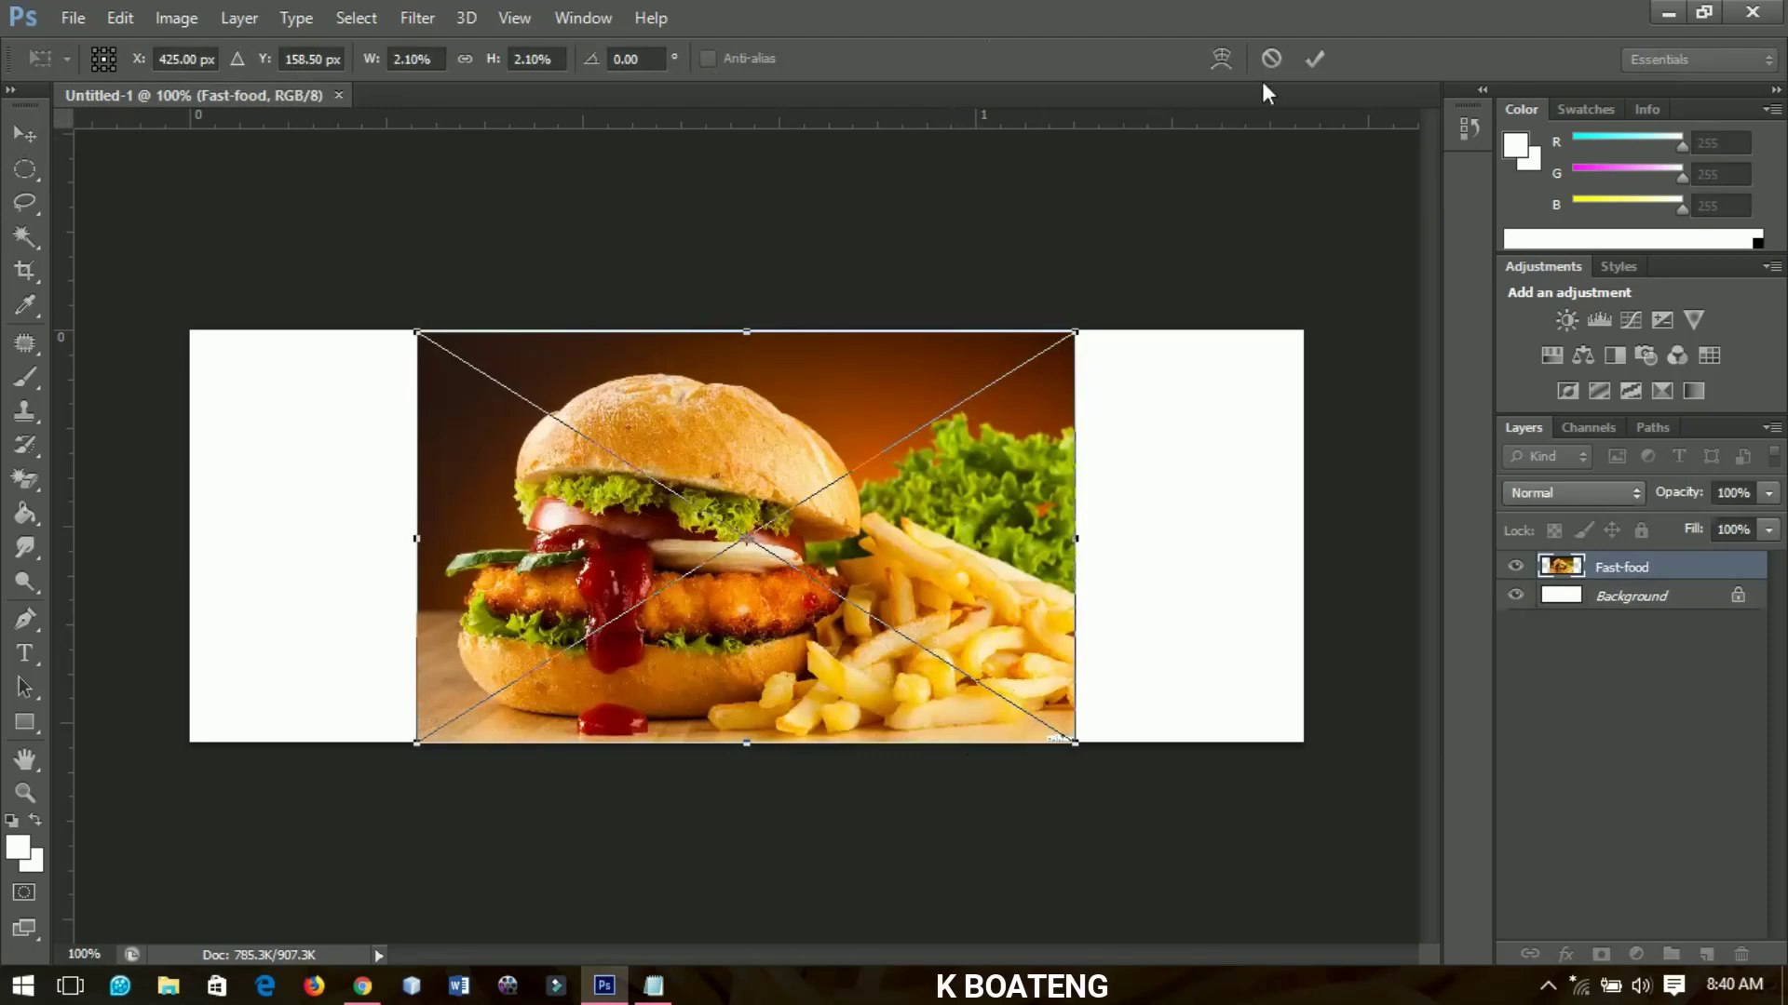
pyautogui.click(1314, 58)
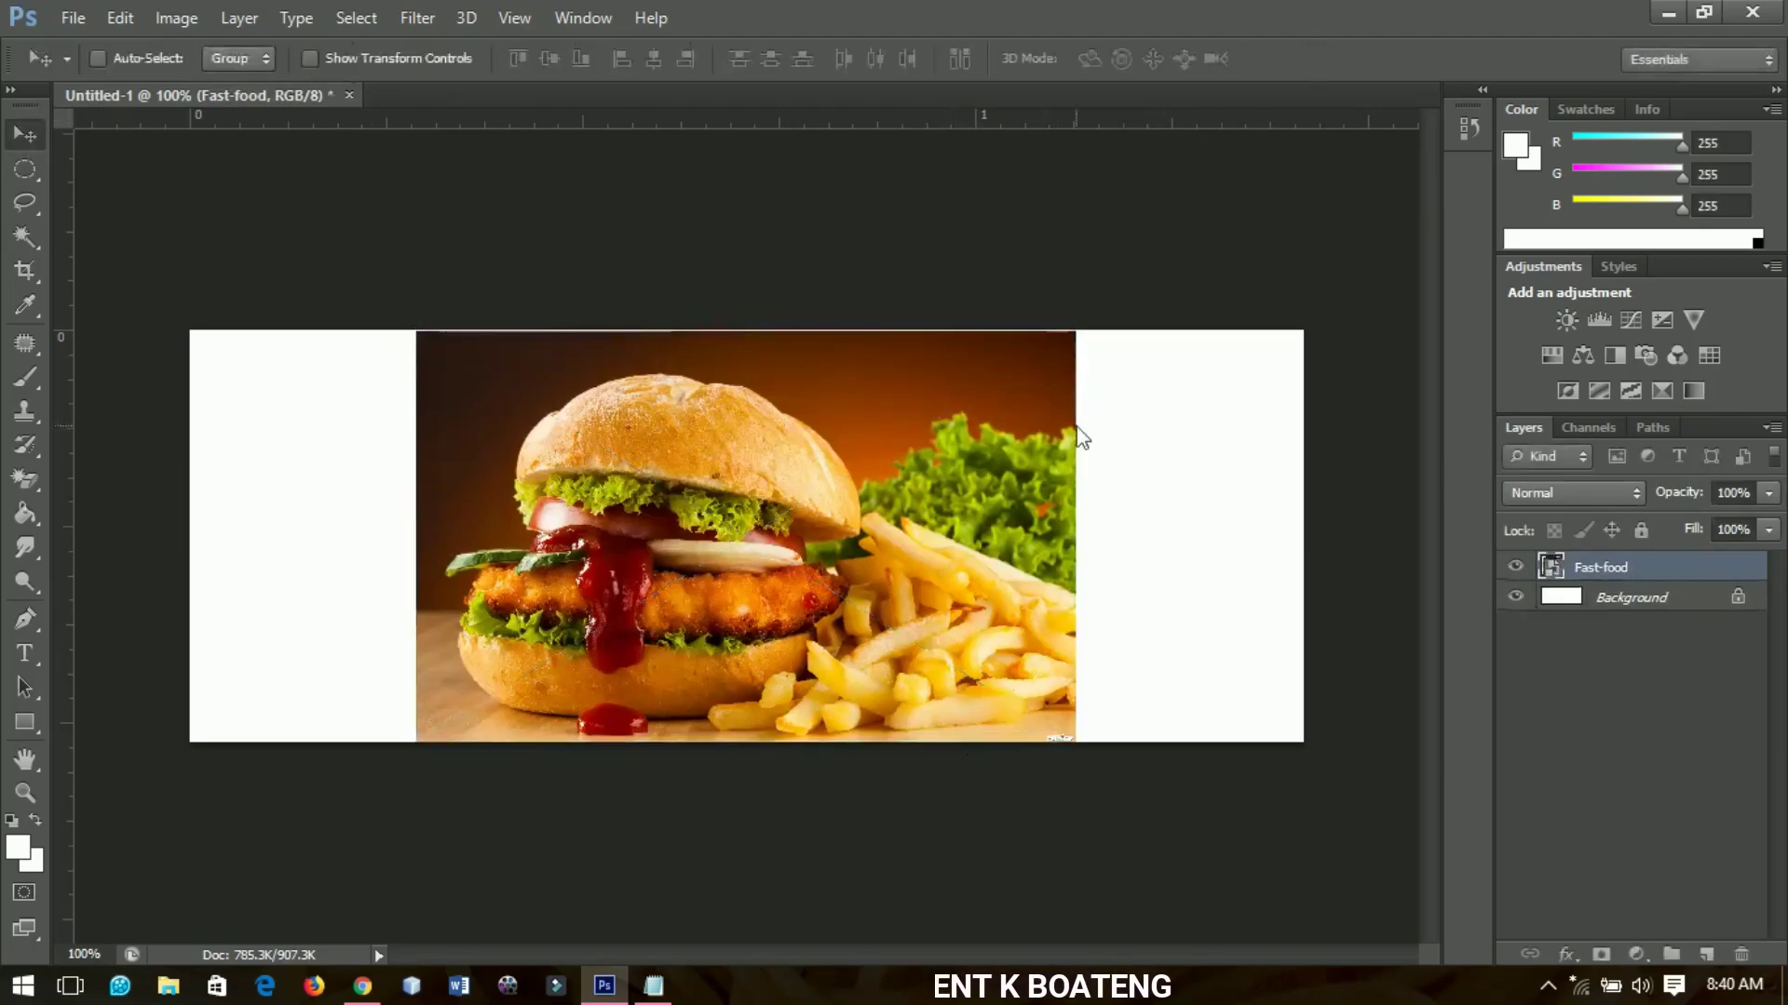
# Rasterize the Fast-food layer and move it to the canvas's left edge
pyautogui.rightClick(1583, 566)
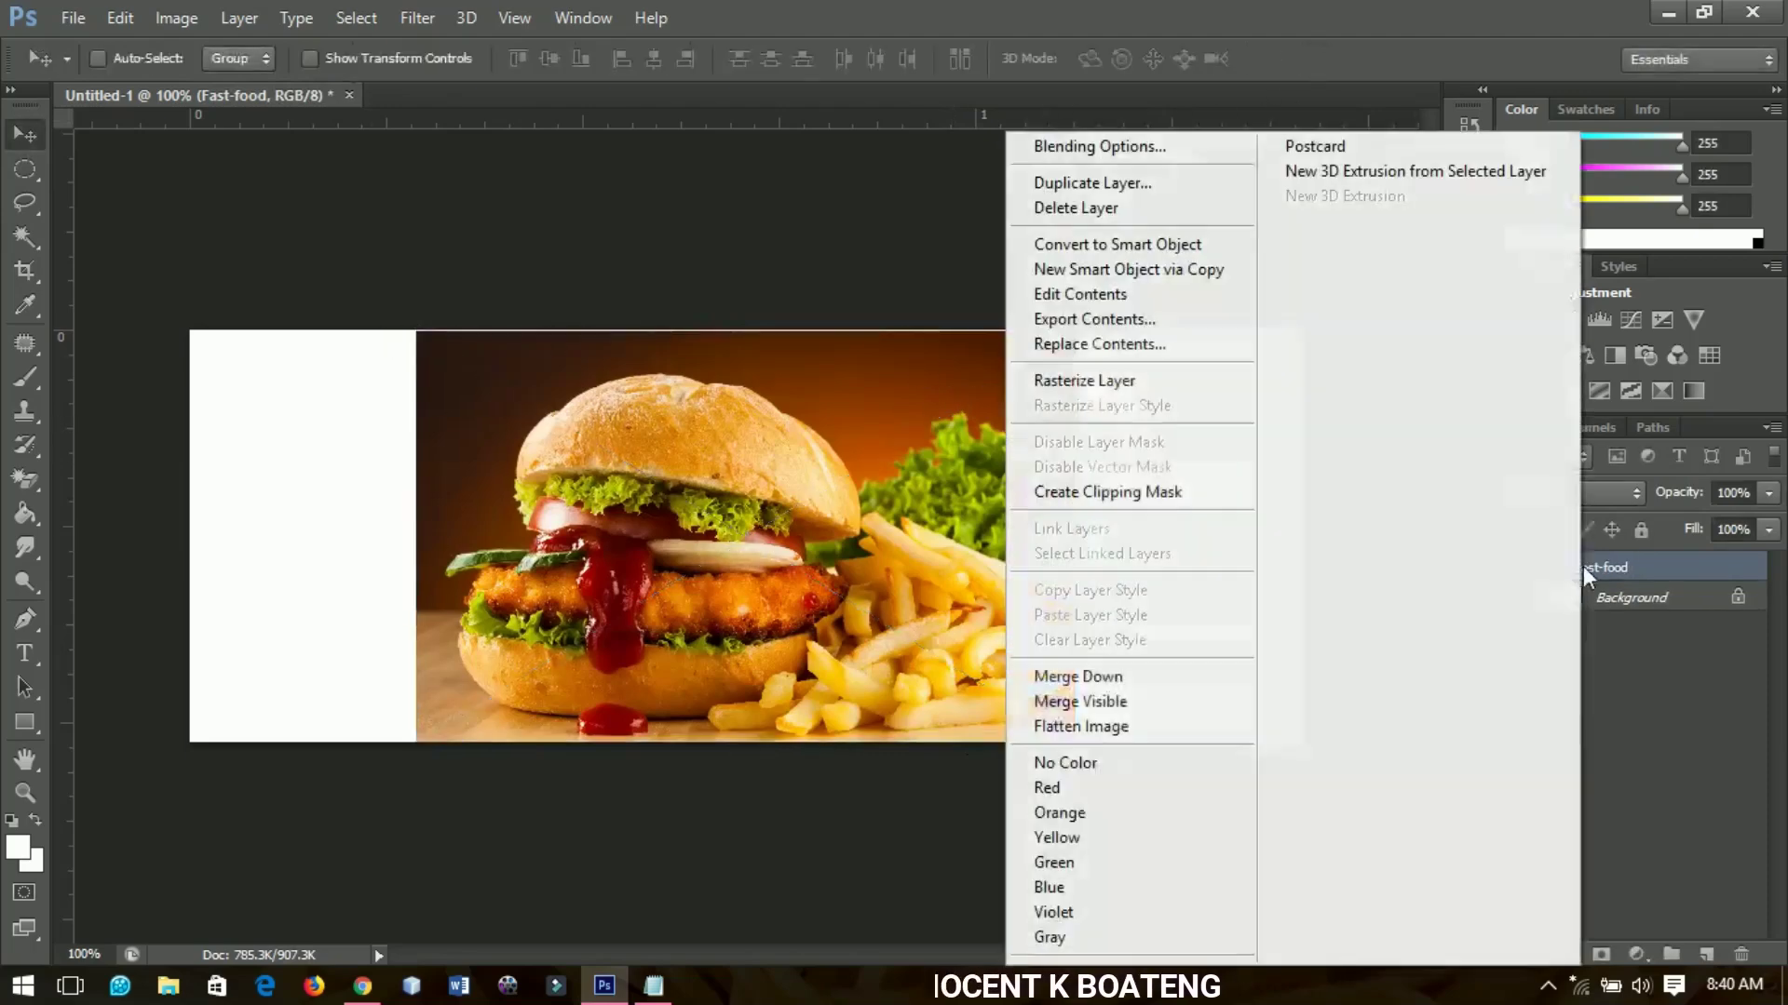
pyautogui.click(1106, 377)
pyautogui.moveTo(901, 510); pyautogui.dragTo(649, 509)
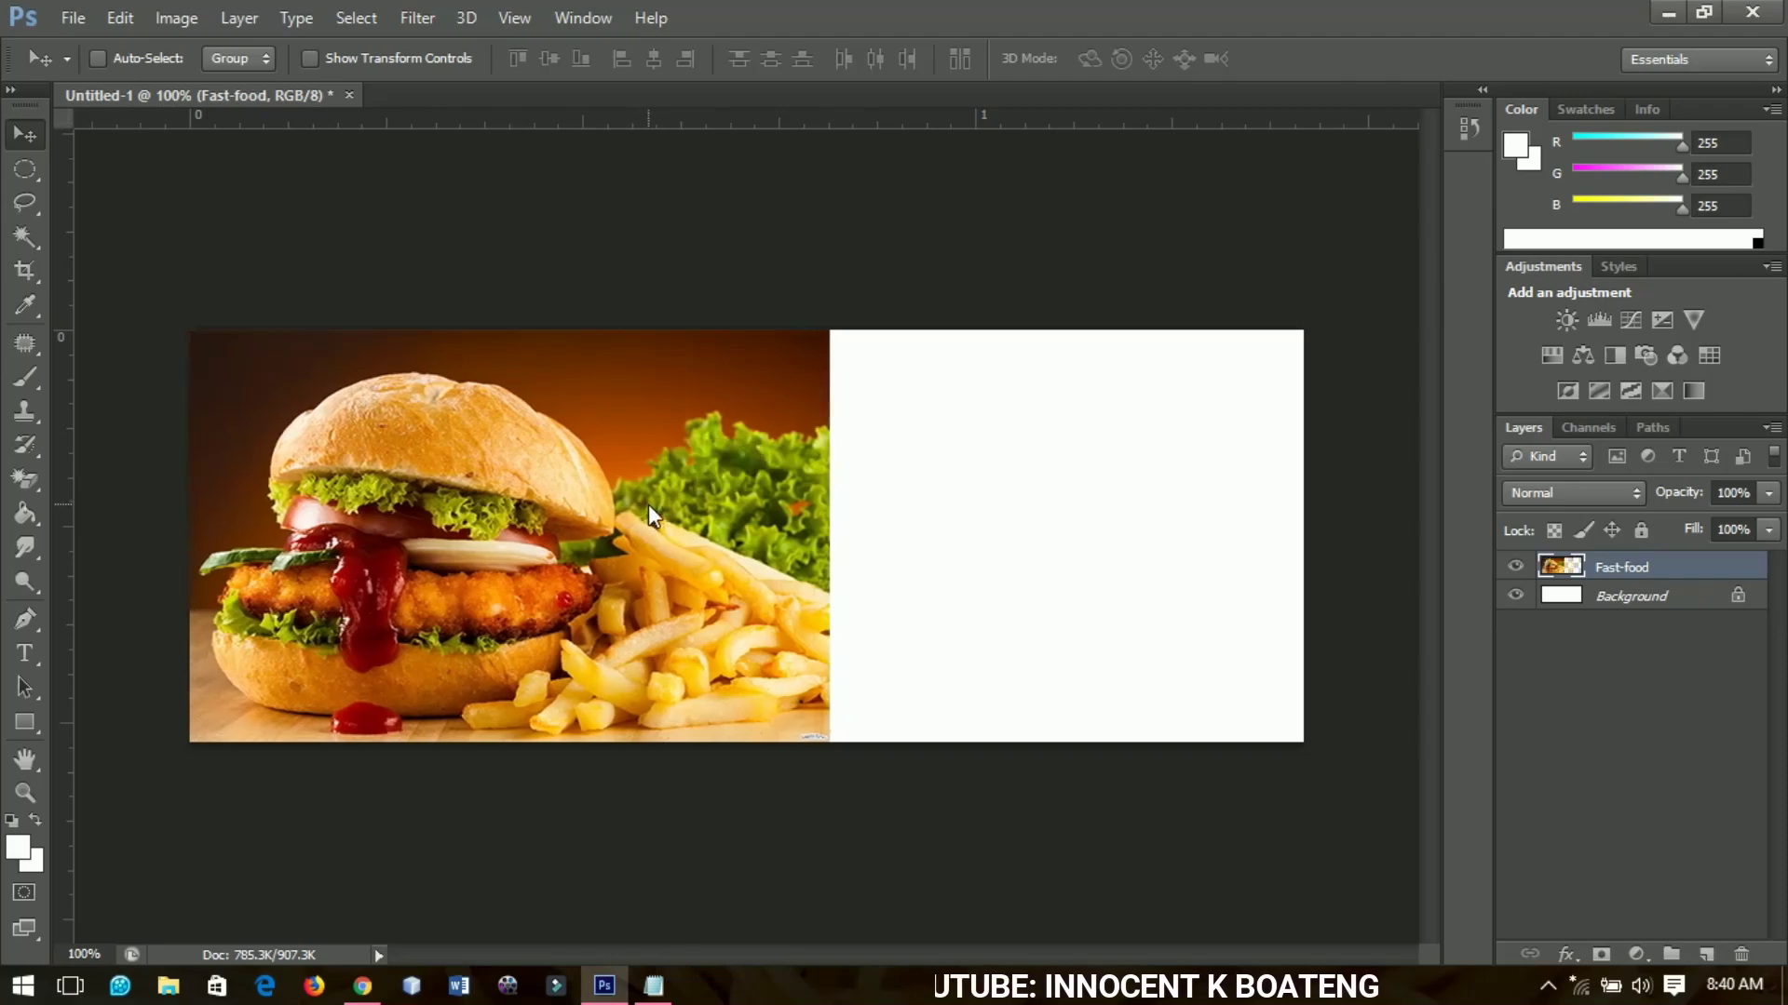
# Raise the burger photo's saturation by +15 and nudge it slightly further left
pyautogui.hotkey('ctrl', 'u')
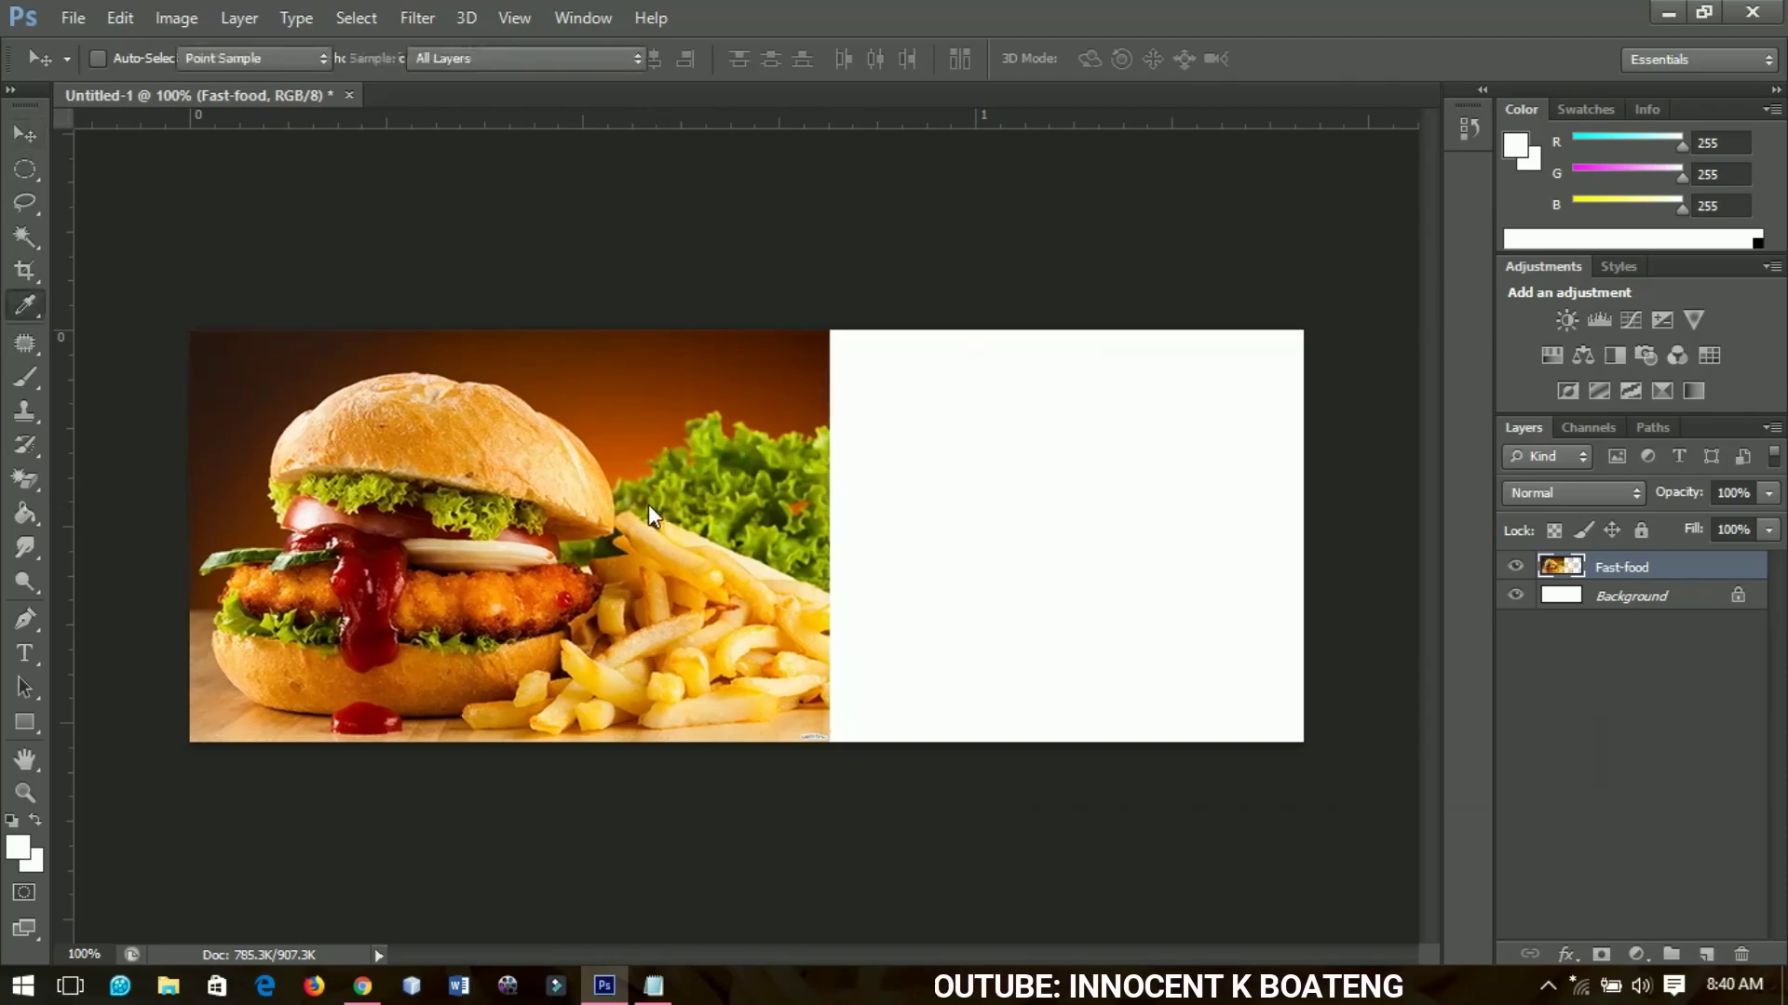
pyautogui.moveTo(1220, 612); pyautogui.dragTo(1234, 613)
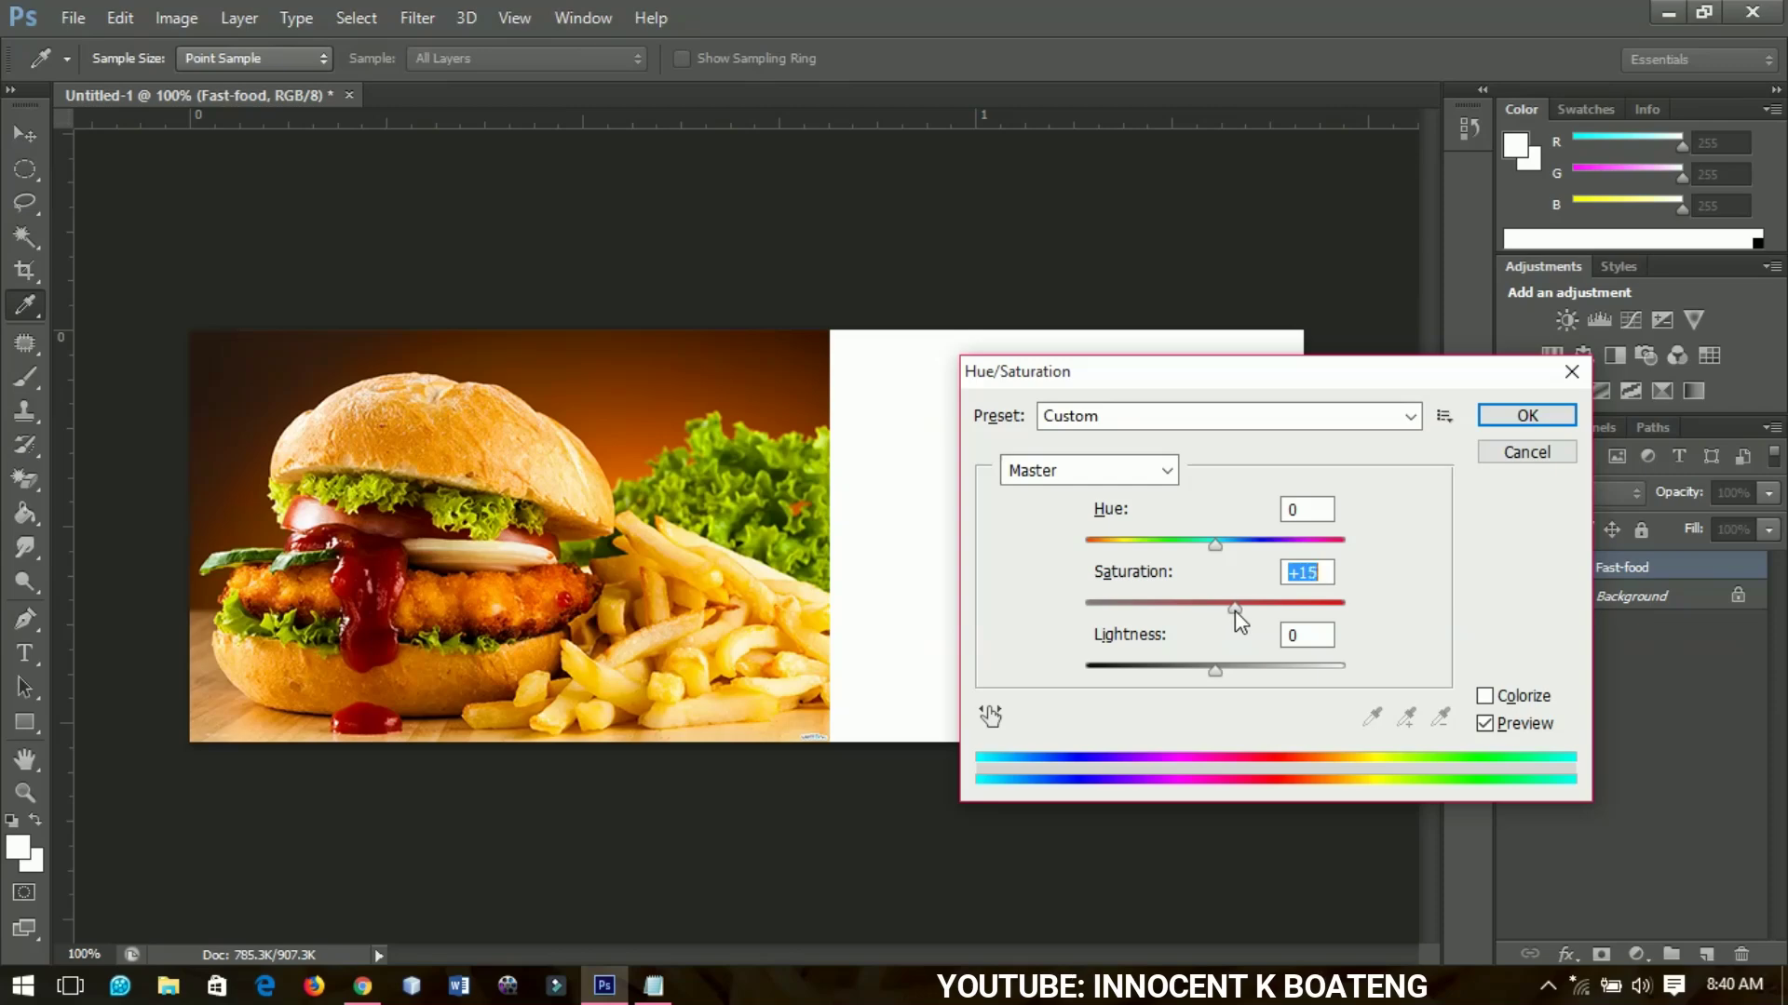
pyautogui.click(1520, 416)
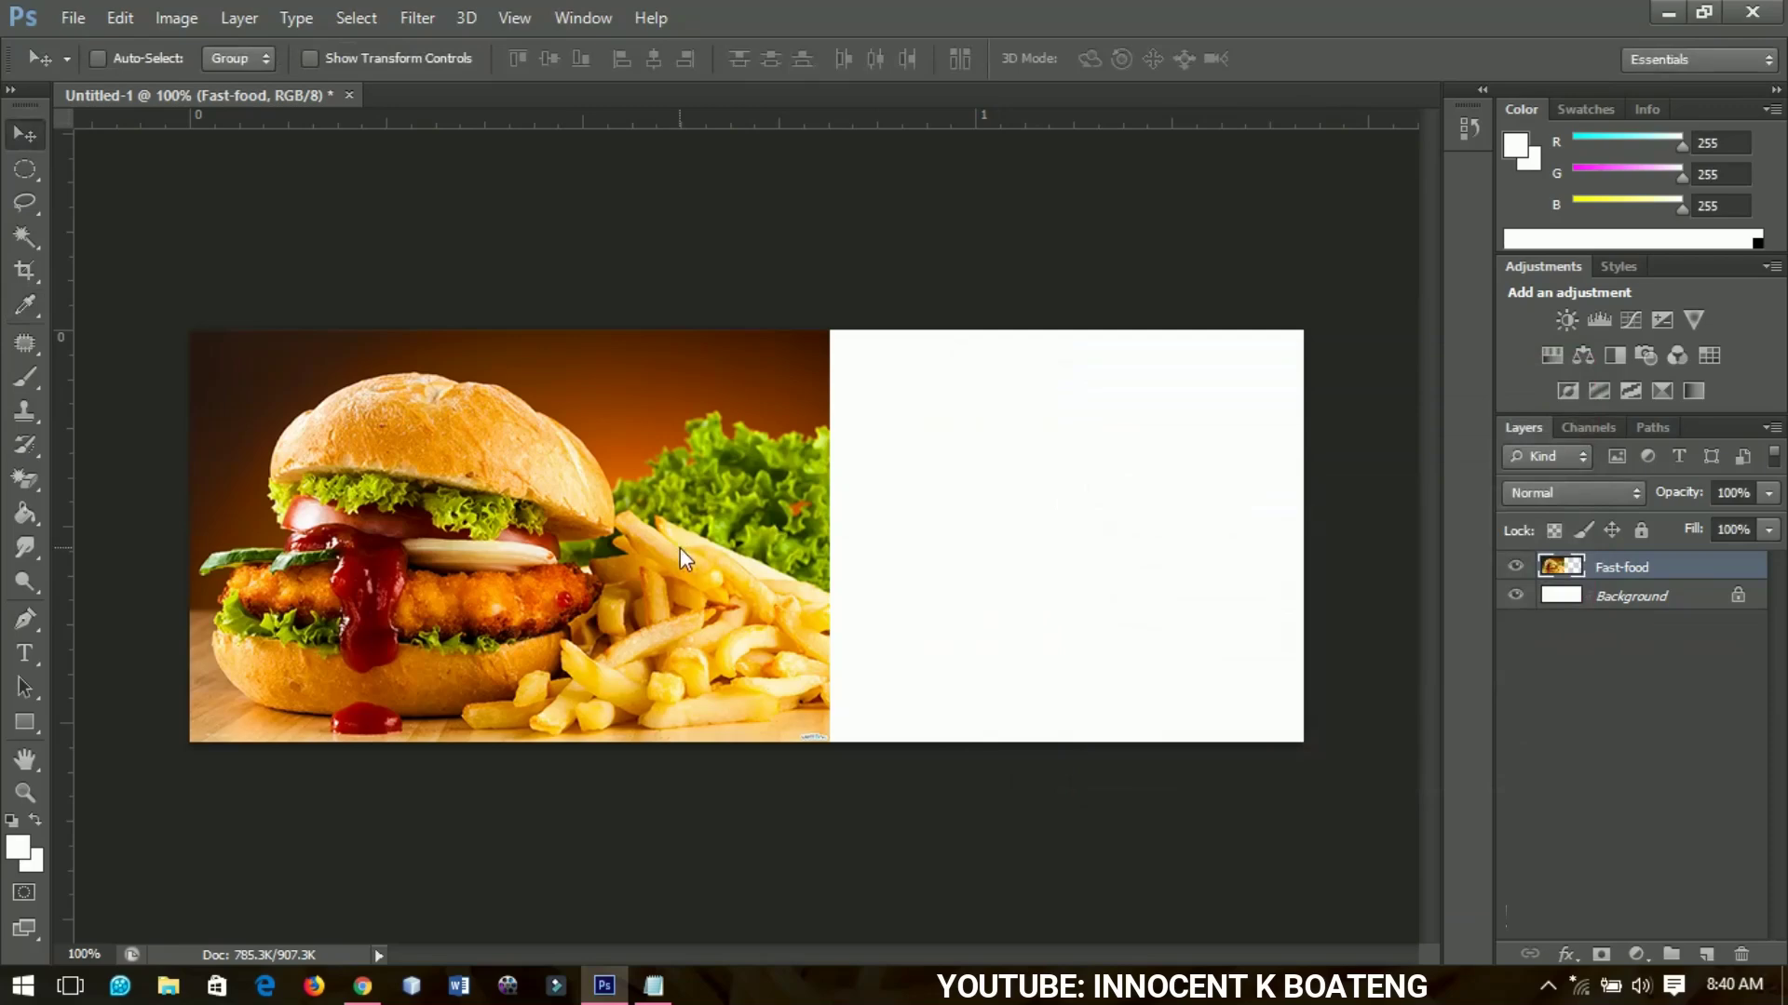
pyautogui.press('Left')
pyautogui.press('Left')
pyautogui.press('Left')
pyautogui.press('Left')
pyautogui.press('Left')
pyautogui.press('Left')
pyautogui.press('Left')
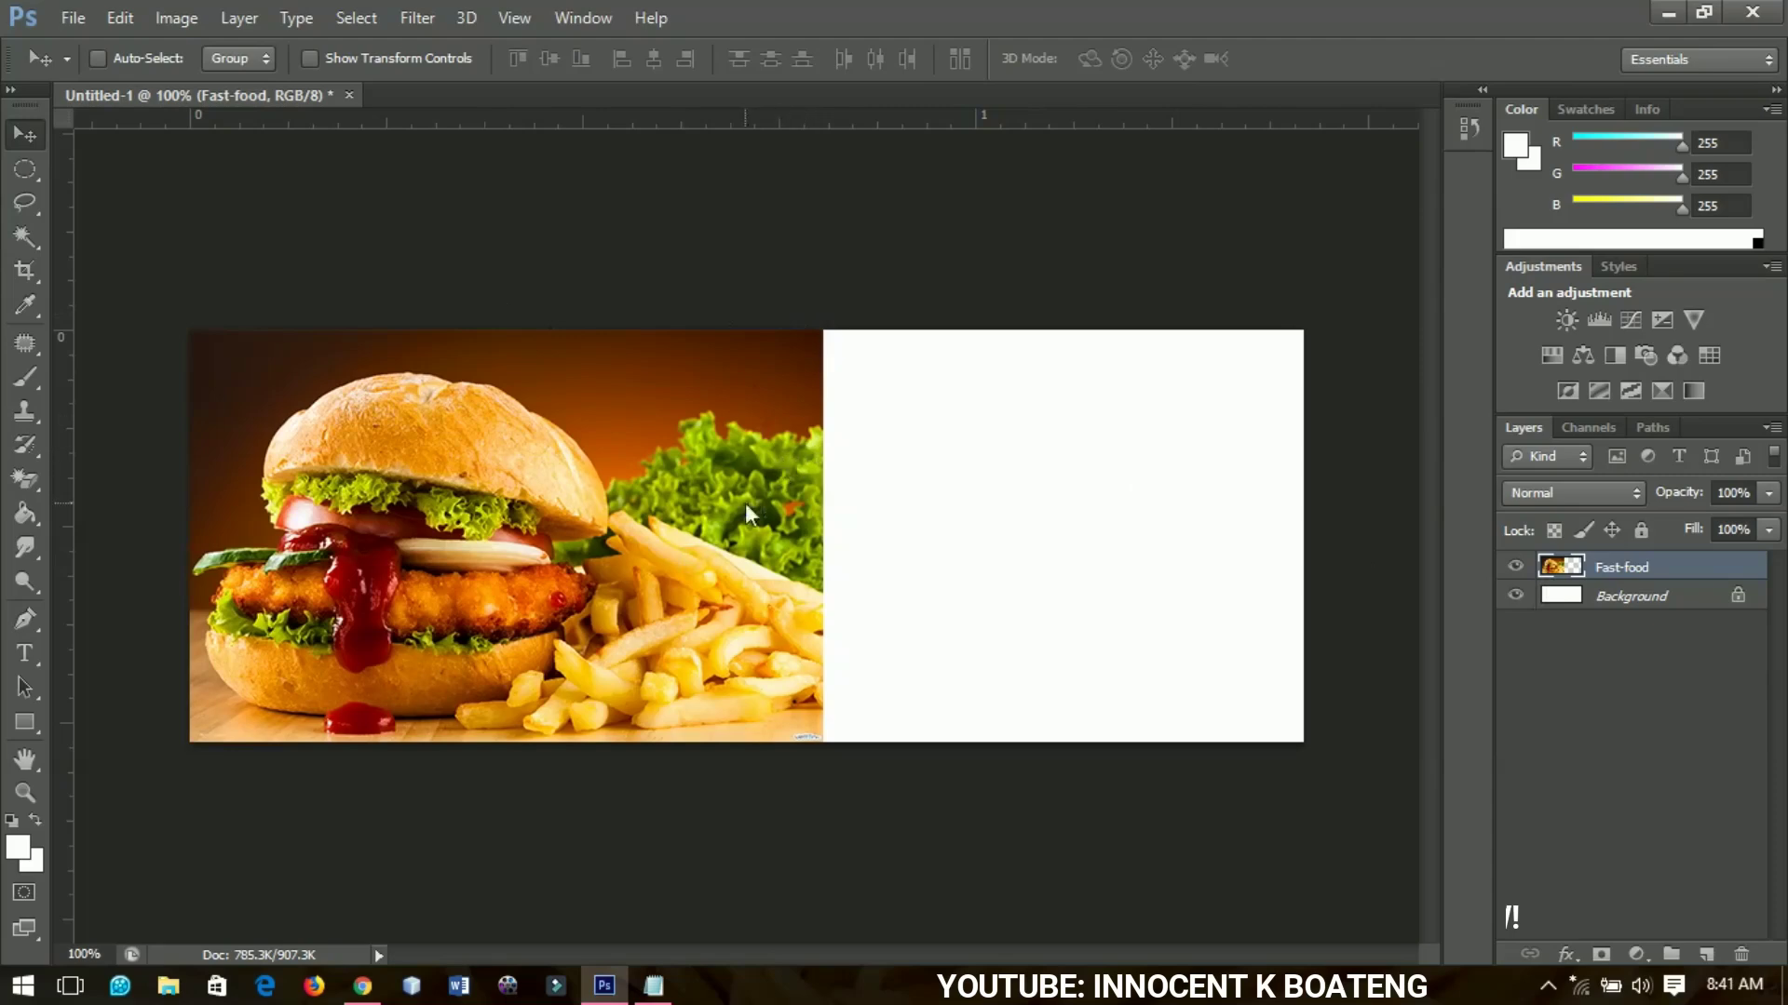
# Draw a closed dark red Pen shape over the right side, its angled point reaching the lettuce
pyautogui.click(25, 620)
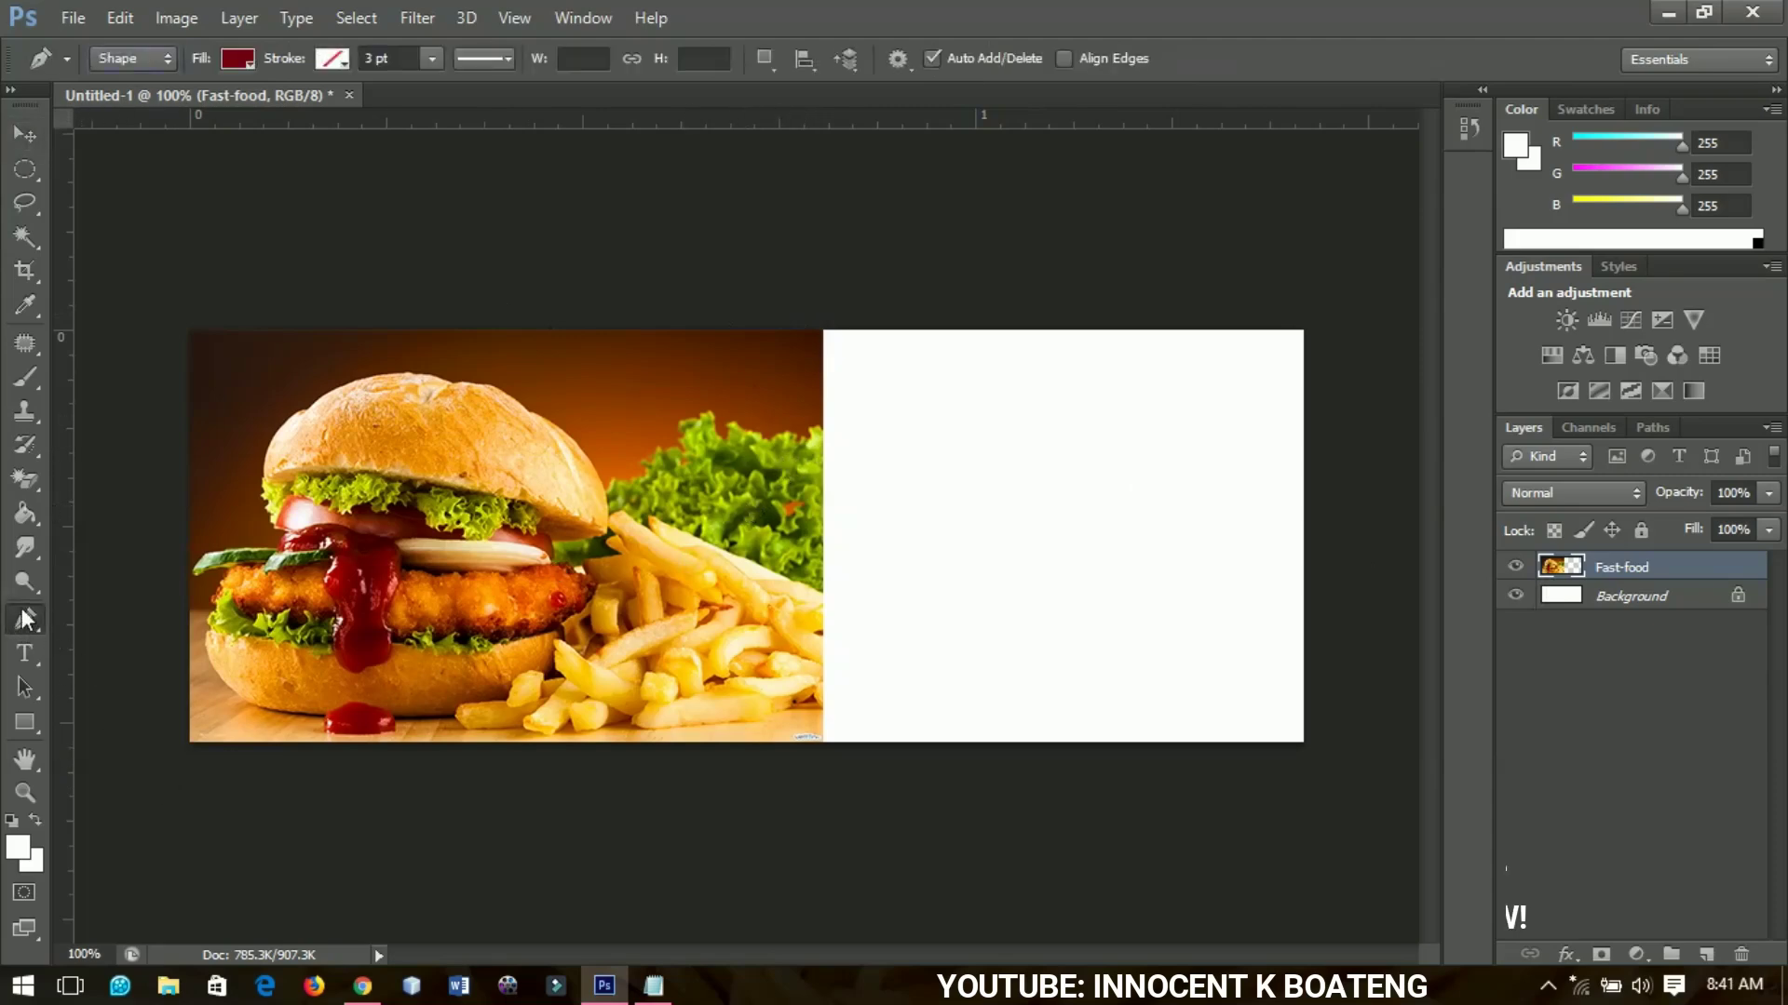
pyautogui.click(138, 60)
pyautogui.click(808, 287)
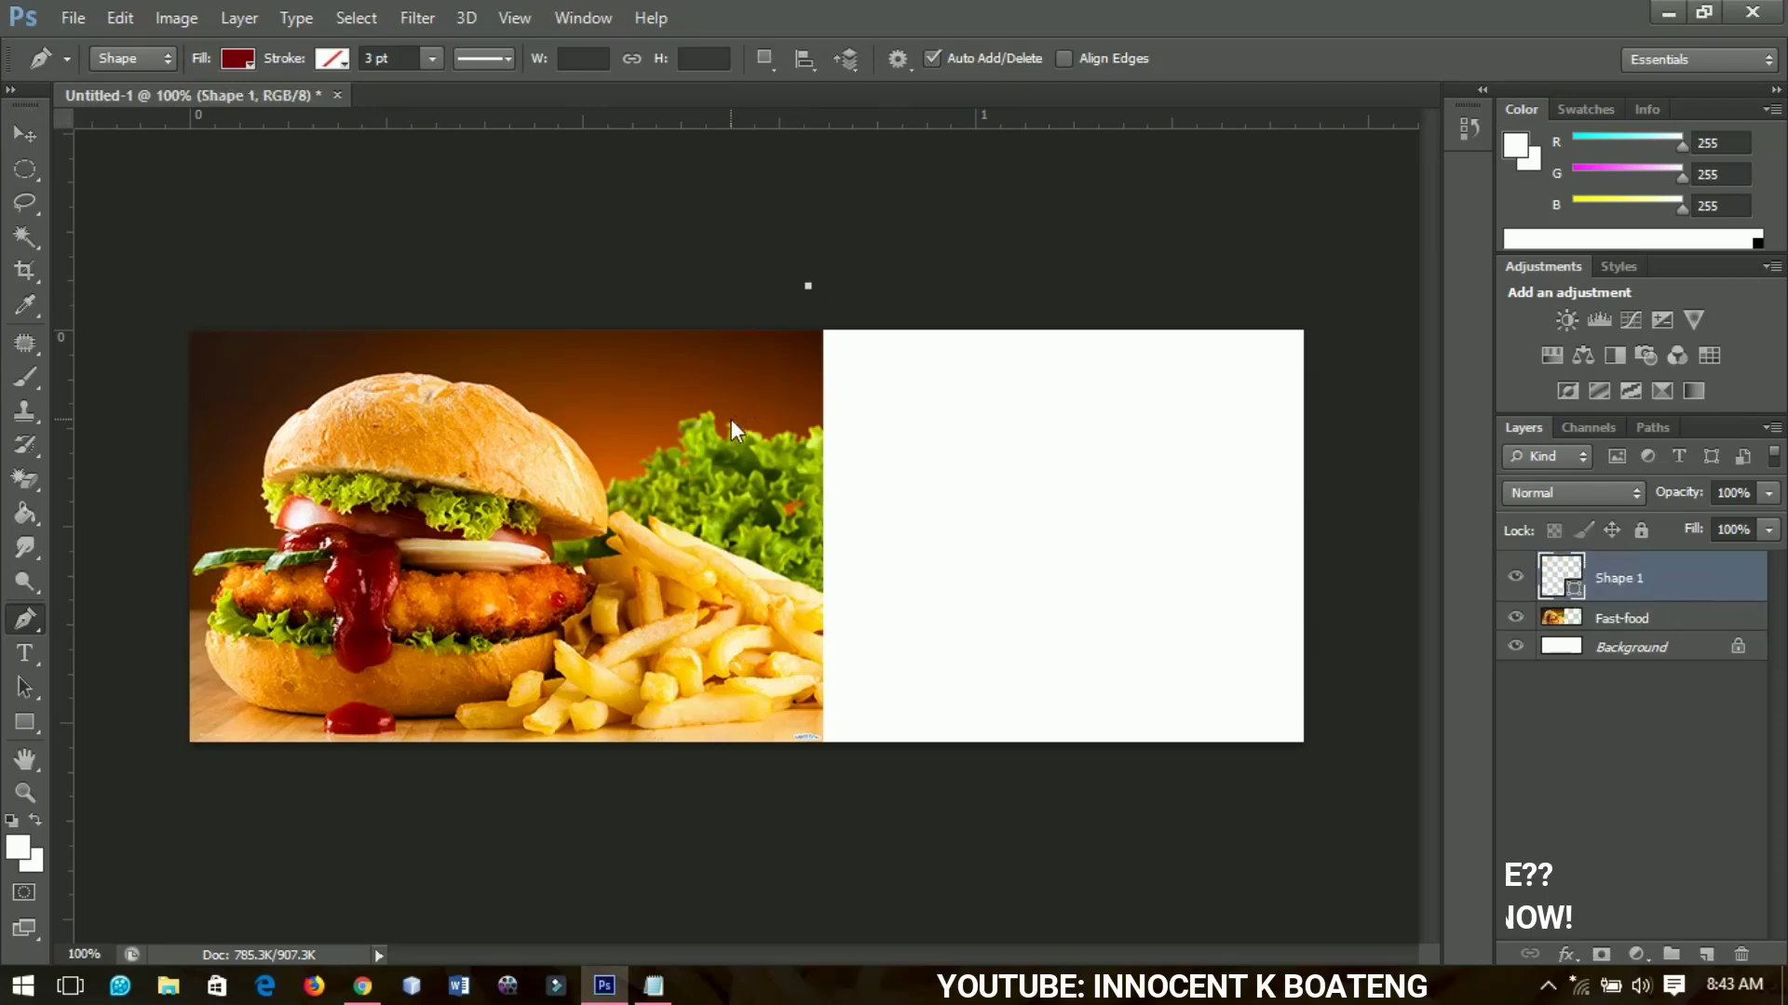
pyautogui.click(724, 426)
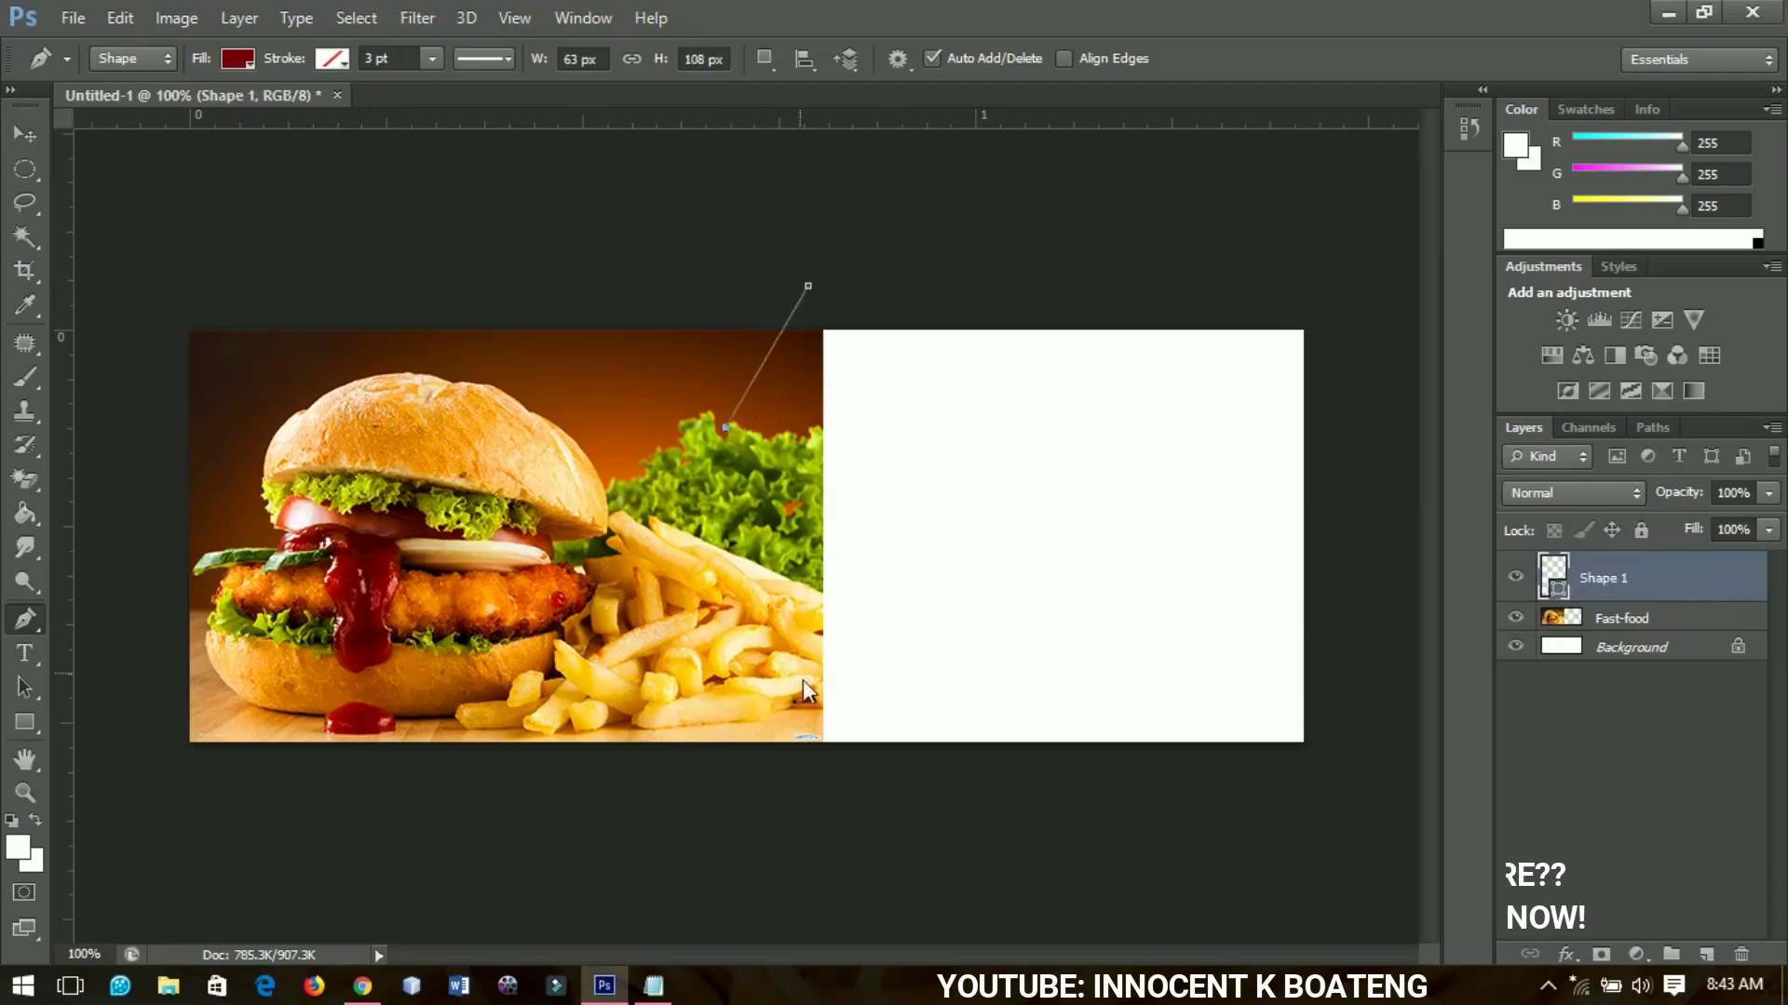
pyautogui.click(835, 809)
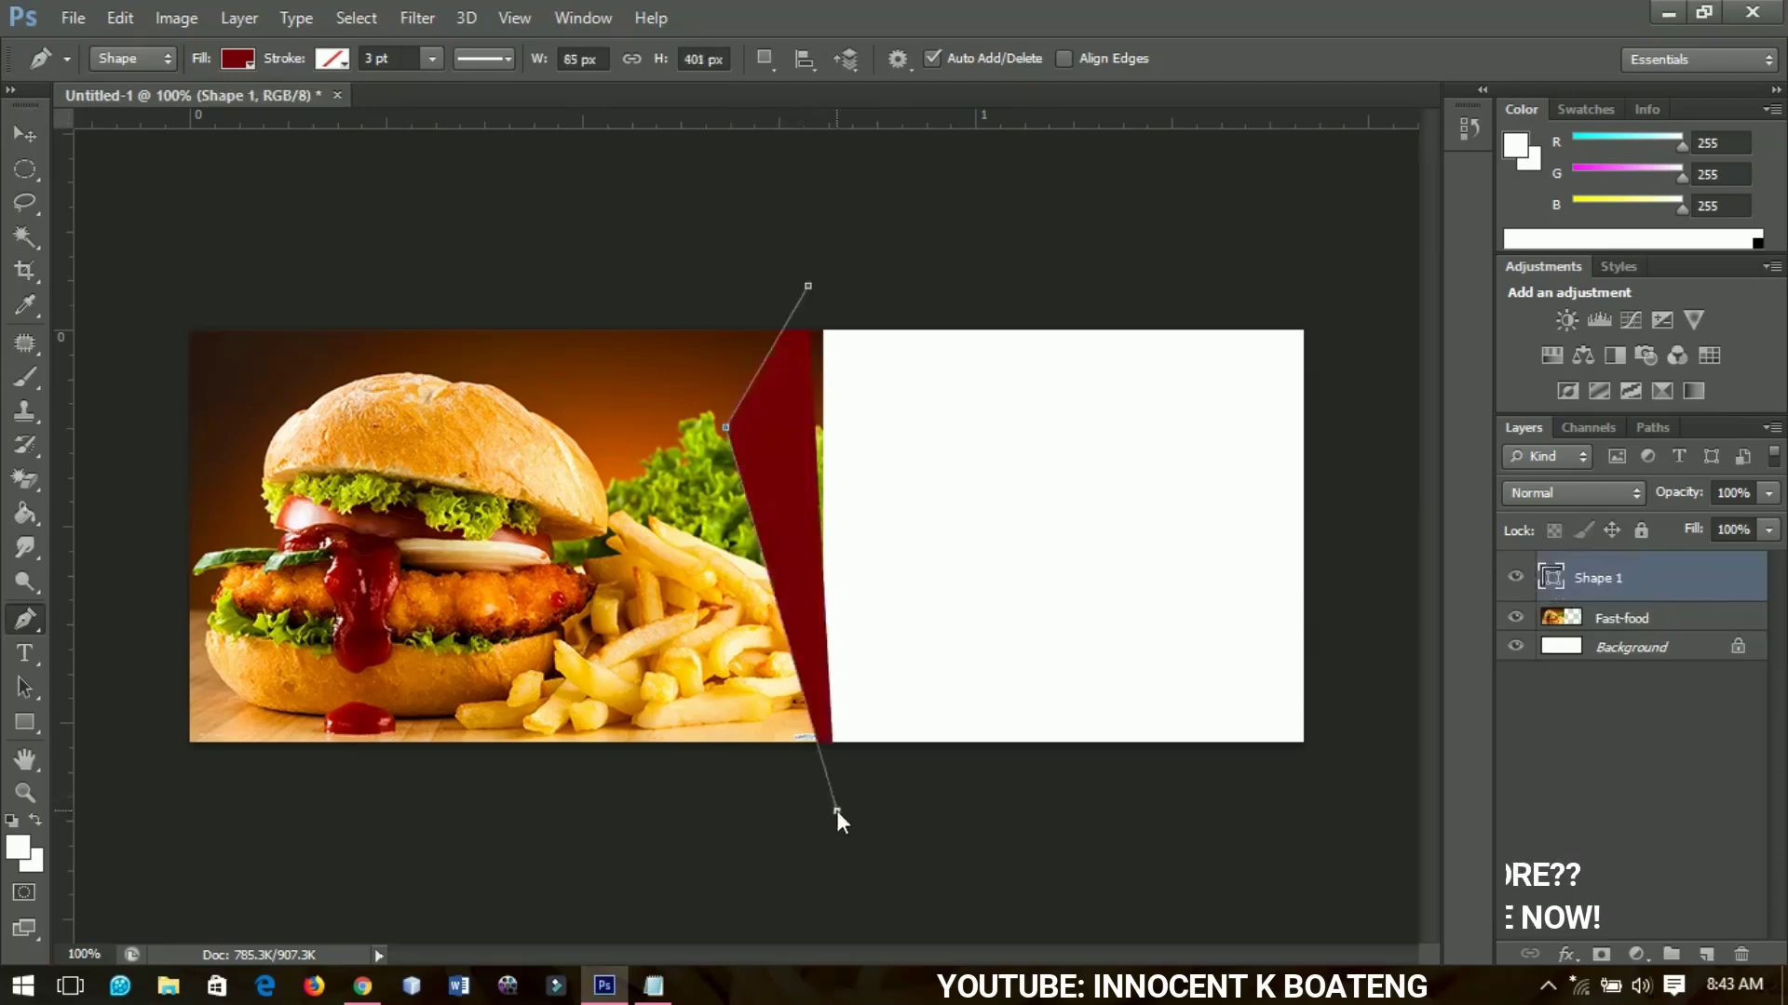
pyautogui.click(1341, 797)
pyautogui.click(1372, 281)
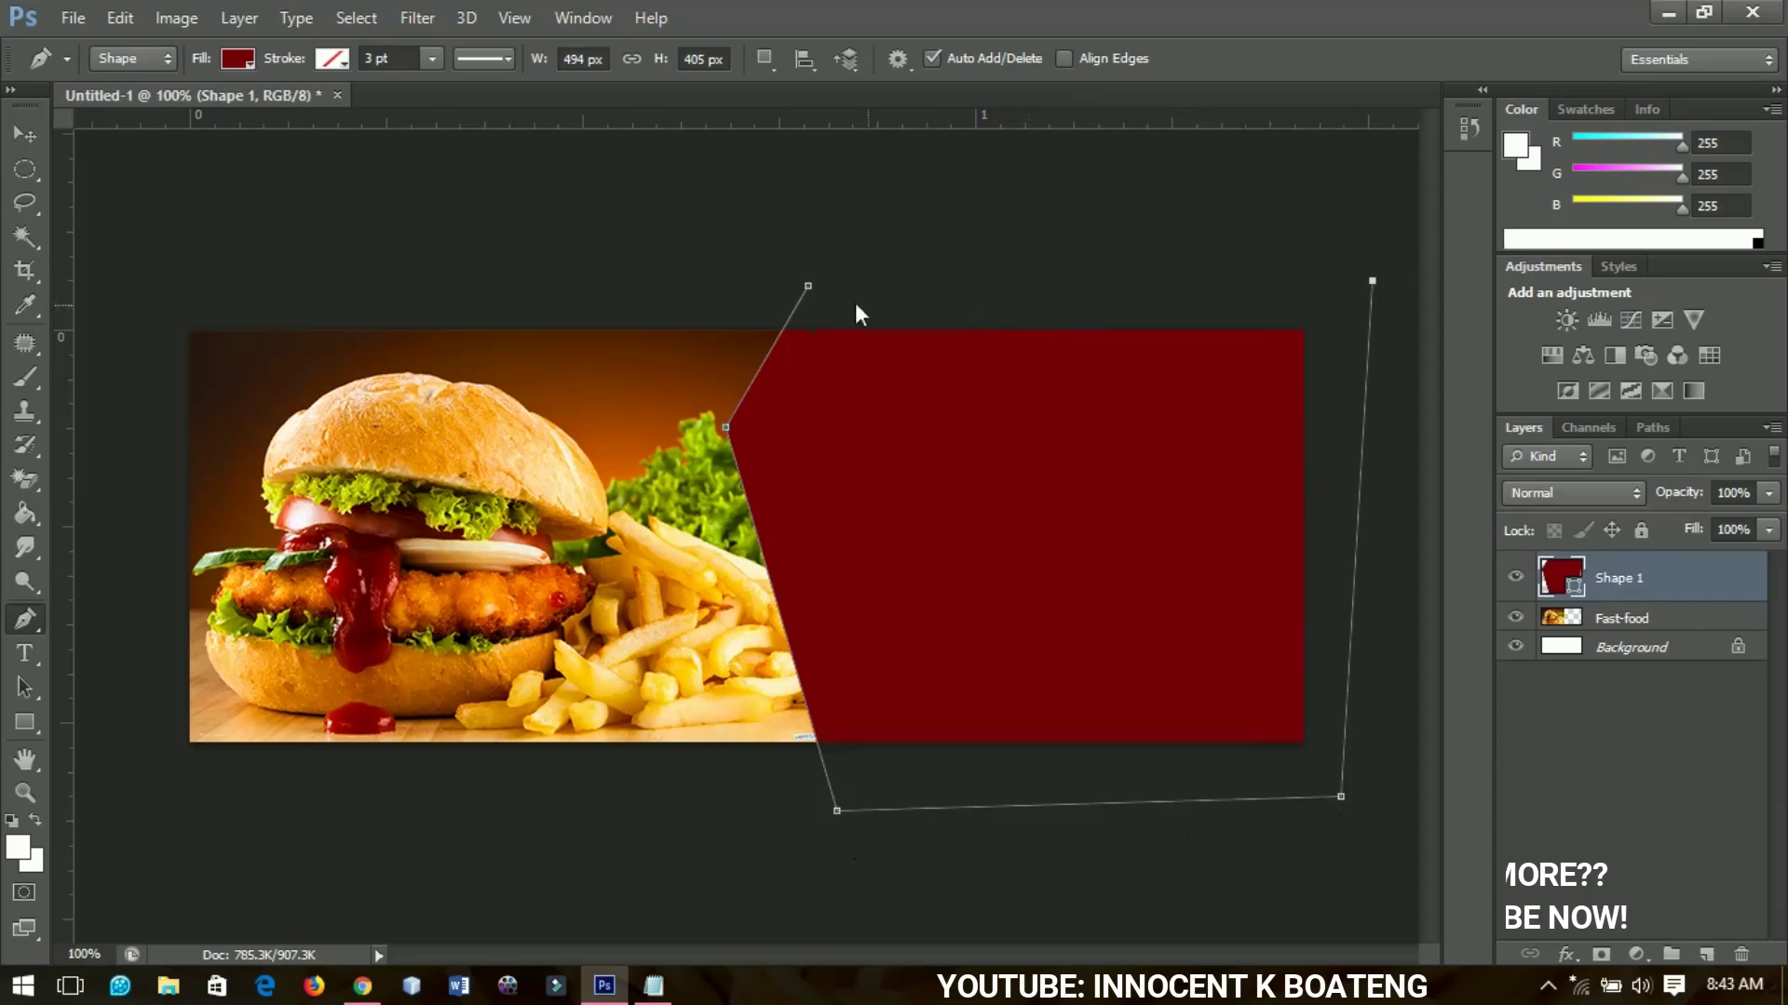
pyautogui.click(809, 287)
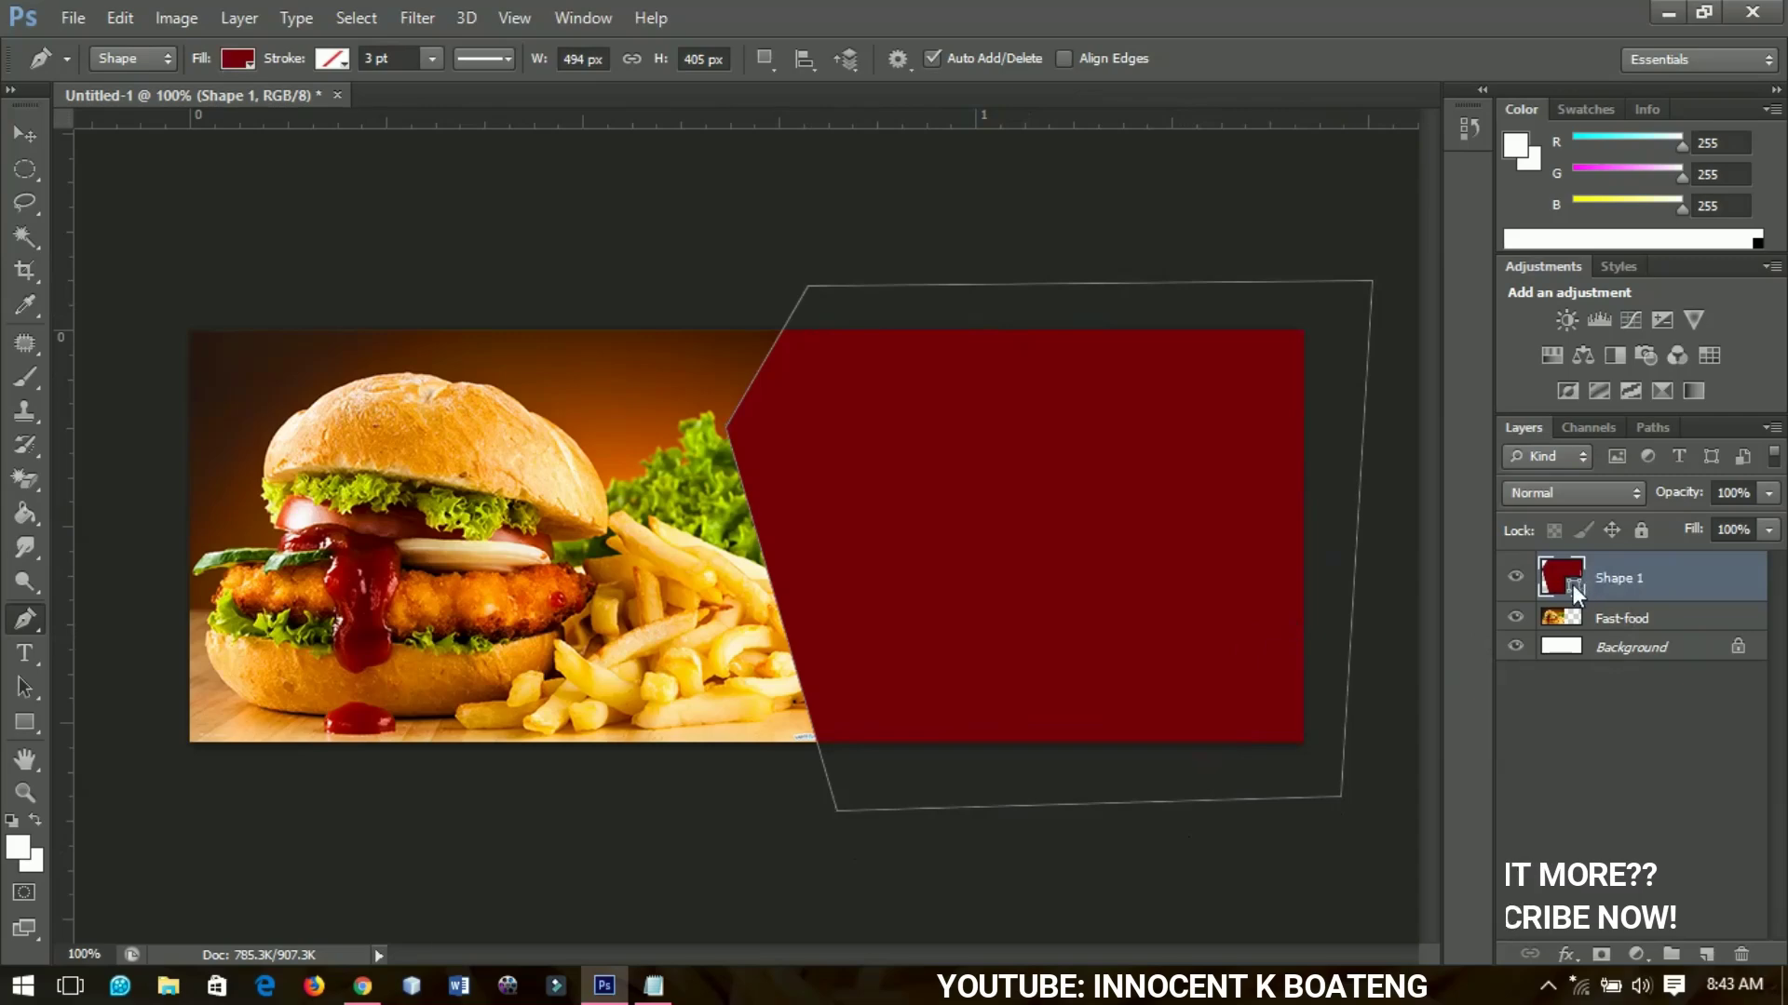
# Change Shape 1's fill colour from dark red to white
pyautogui.doubleClick(1574, 584)
pyautogui.moveTo(1015, 532); pyautogui.dragTo(937, 487)
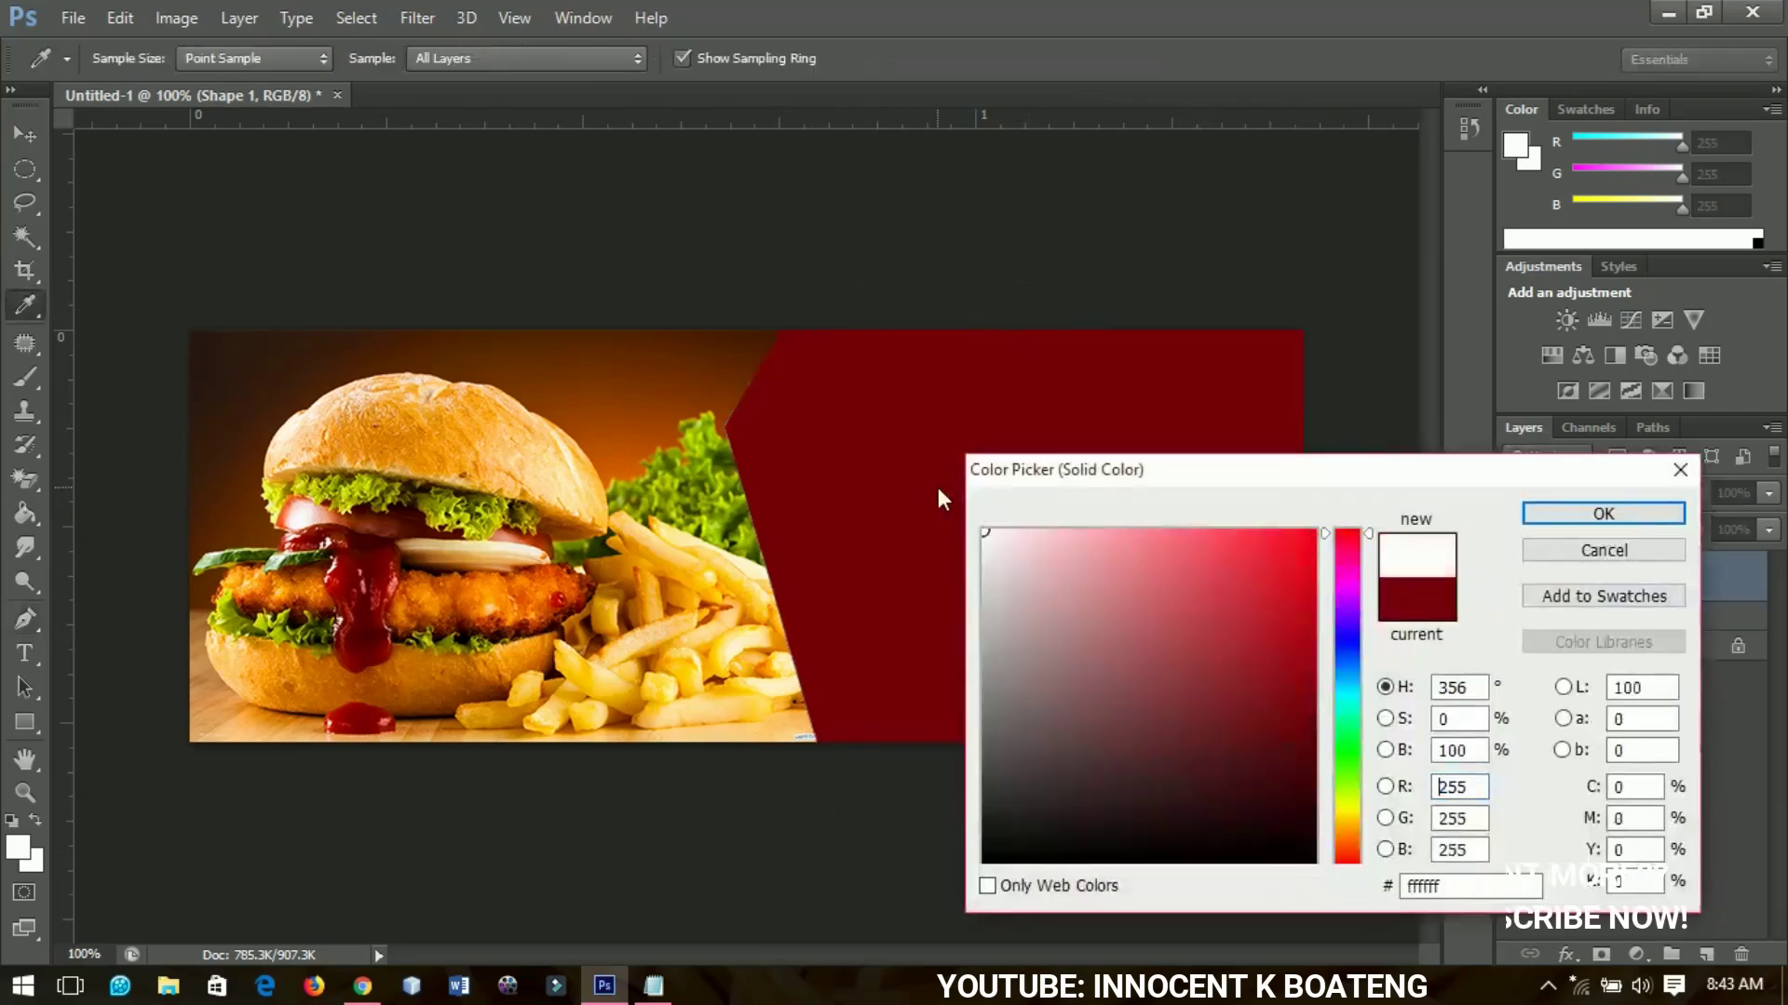
pyautogui.click(1604, 513)
# Scale the white shape up about 106% and shift it left across the fries
pyautogui.click(14, 142)
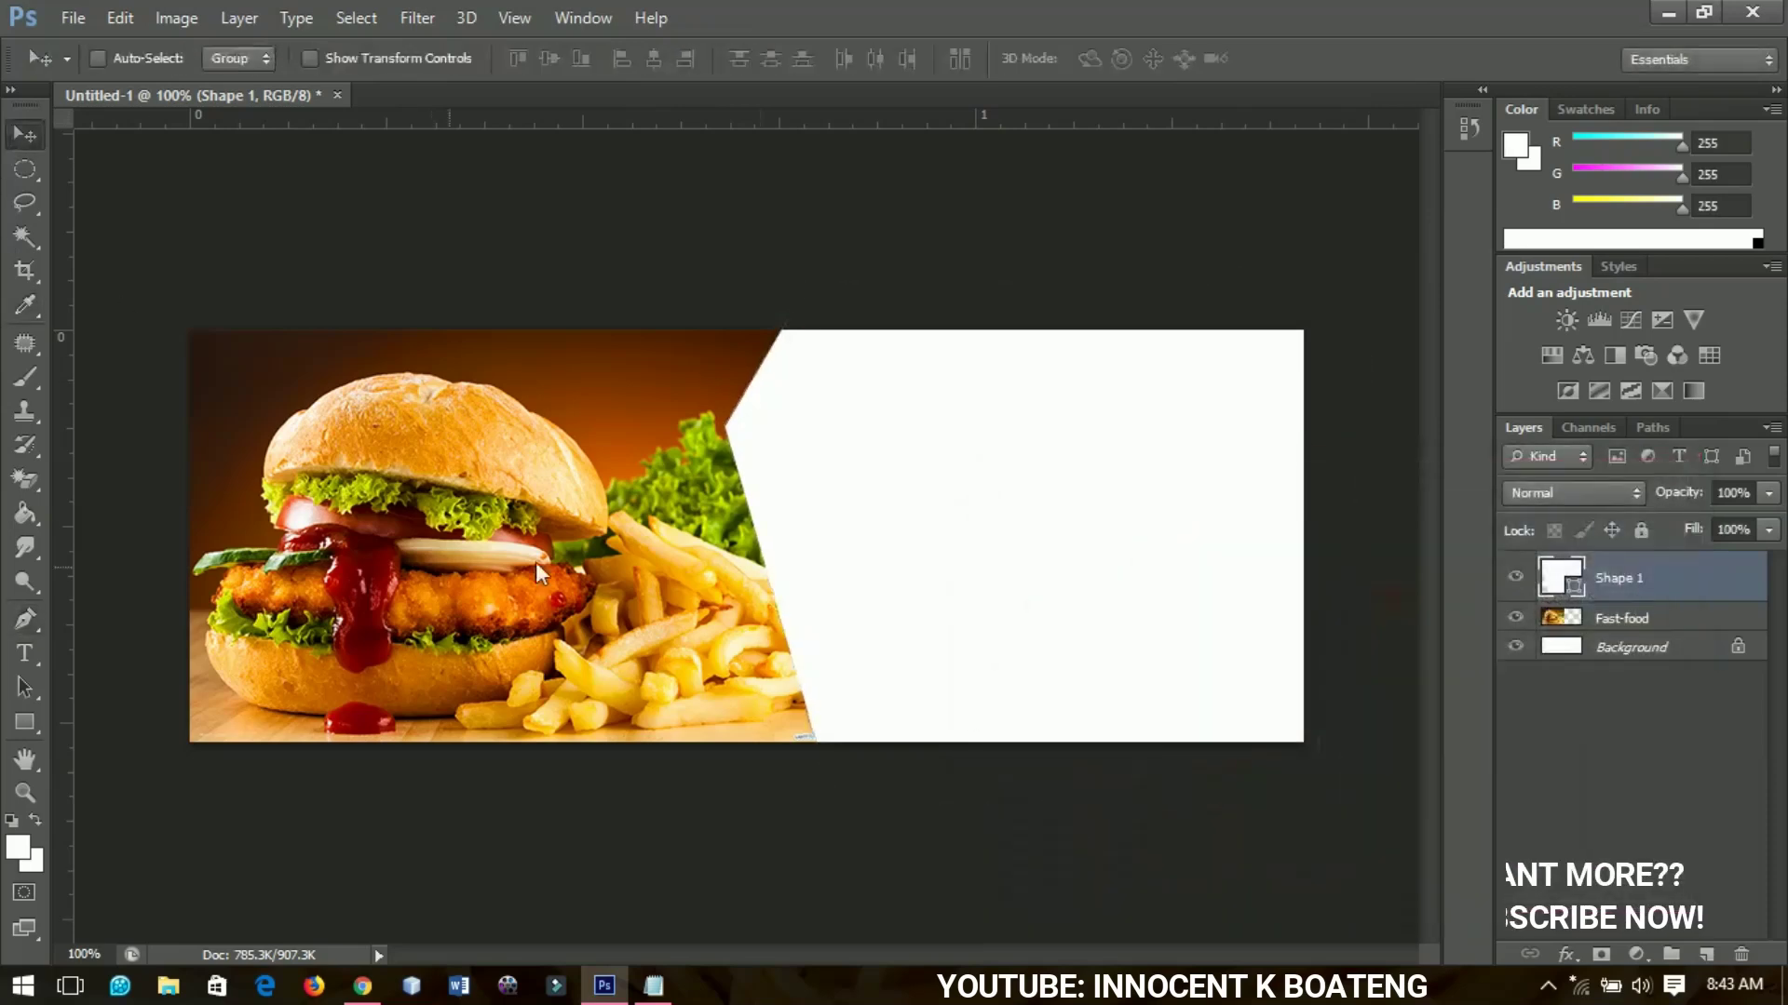
pyautogui.hotkey('ctrl', 't')
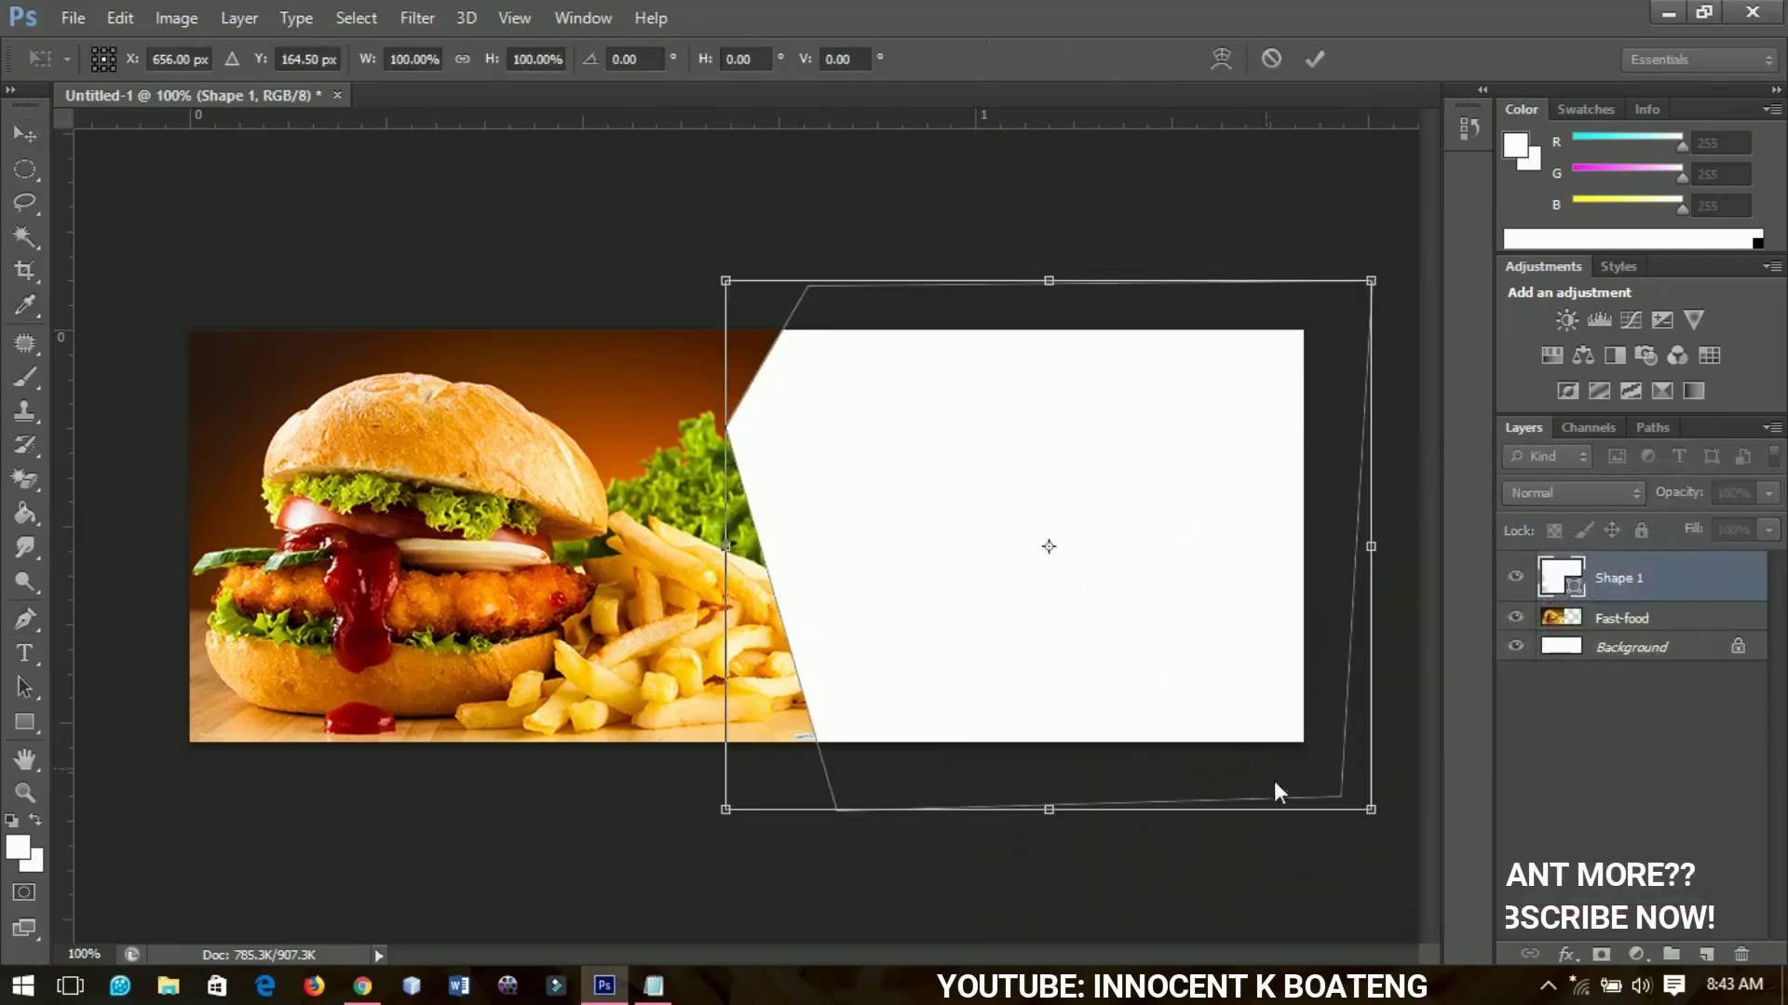
pyautogui.moveTo(726, 808); pyautogui.dragTo(708, 825)
pyautogui.press('Return')
pyautogui.moveTo(850, 595); pyautogui.dragTo(809, 607)
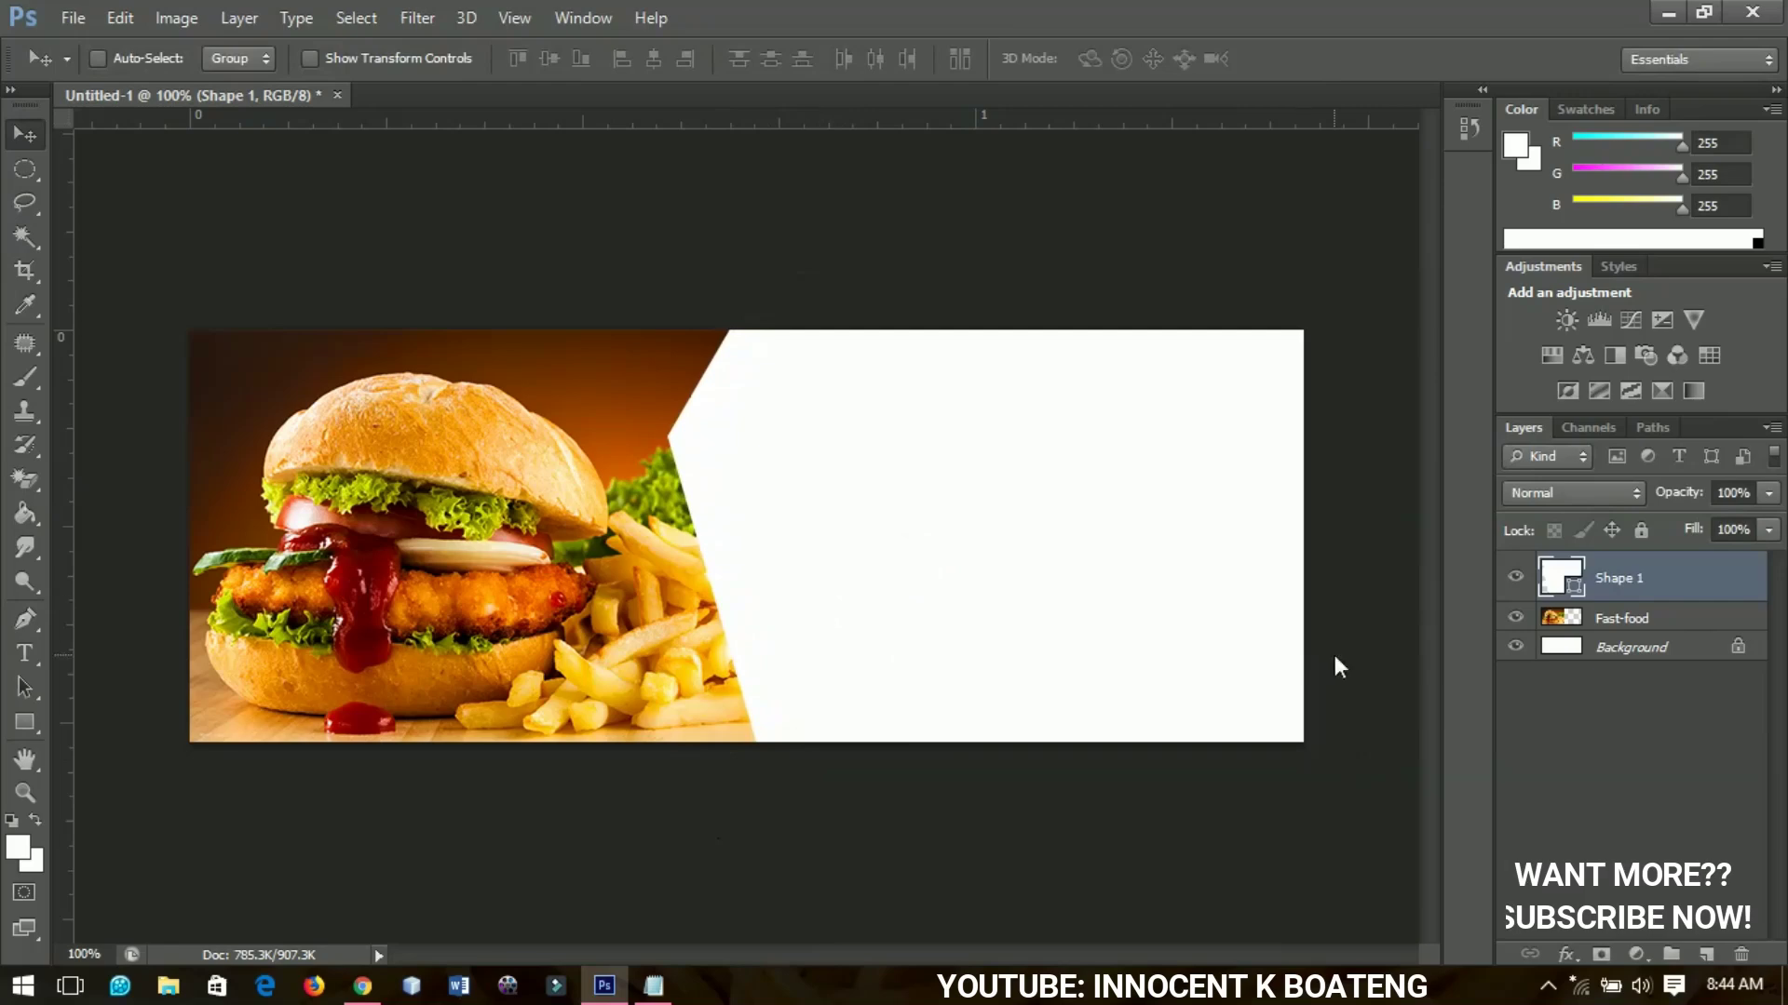
# Duplicate the shape, recolour the copy pink-red #f70040, and nudge it right to reveal a white stripe
pyautogui.hotkey('ctrl', 'j')
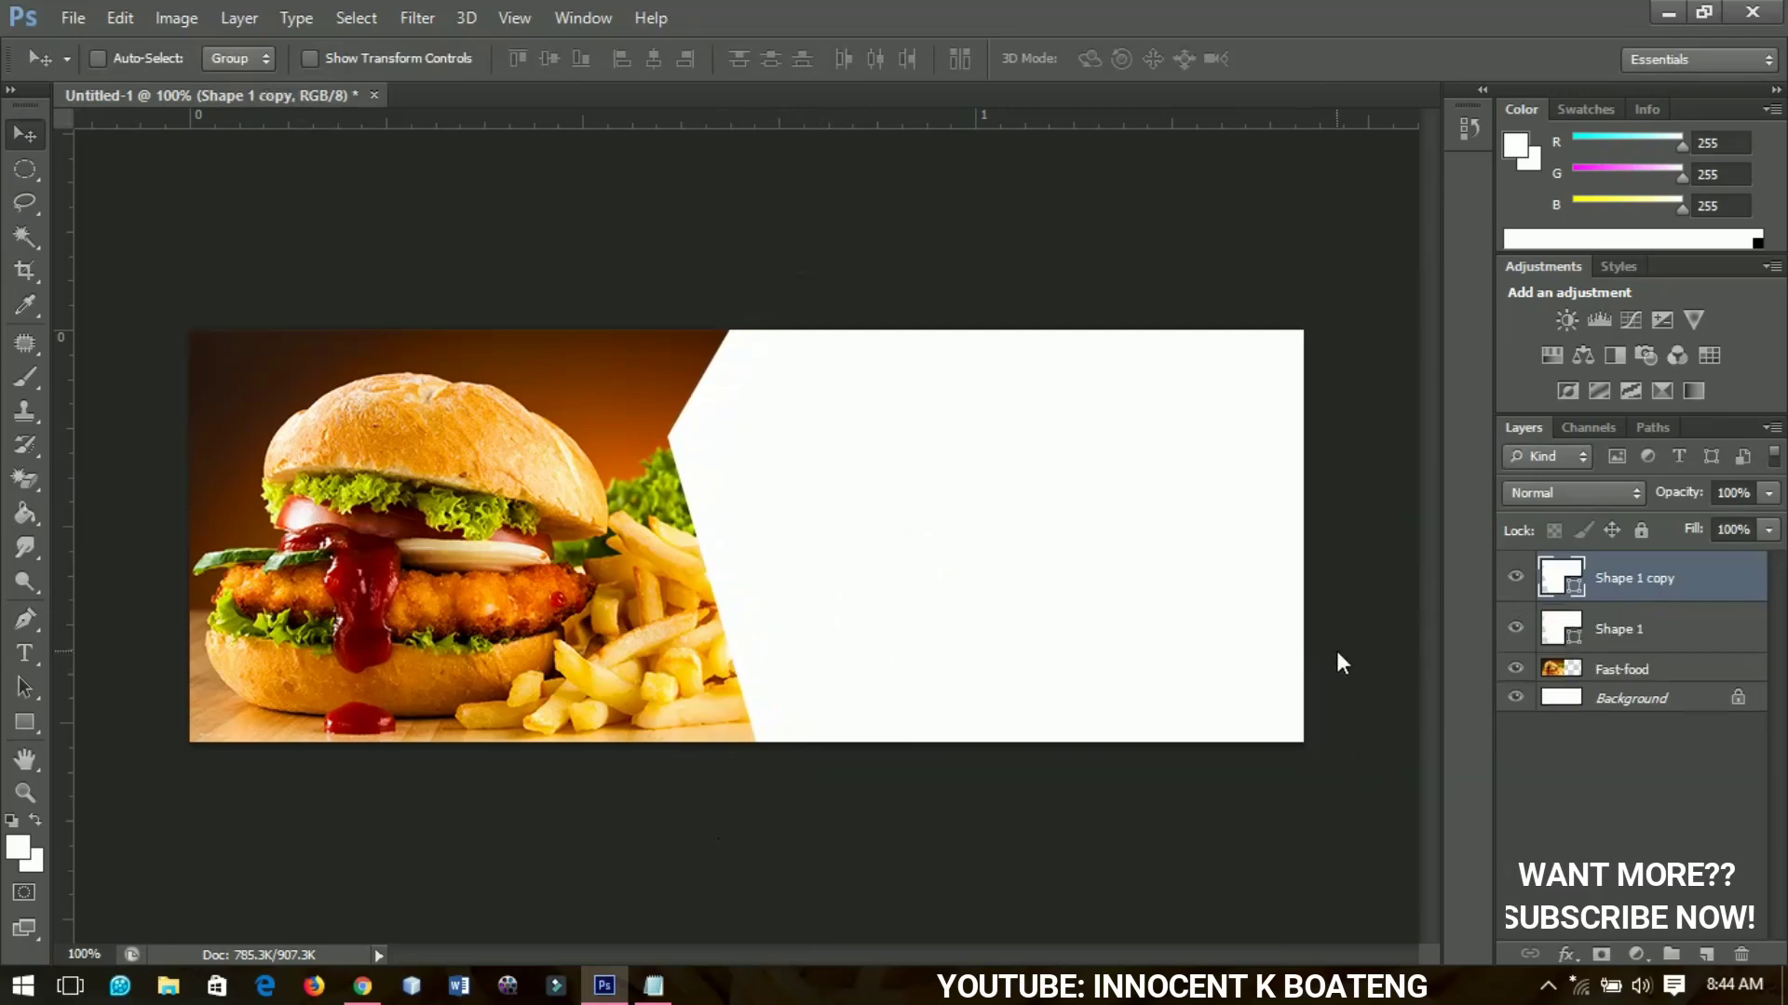
pyautogui.doubleClick(1577, 590)
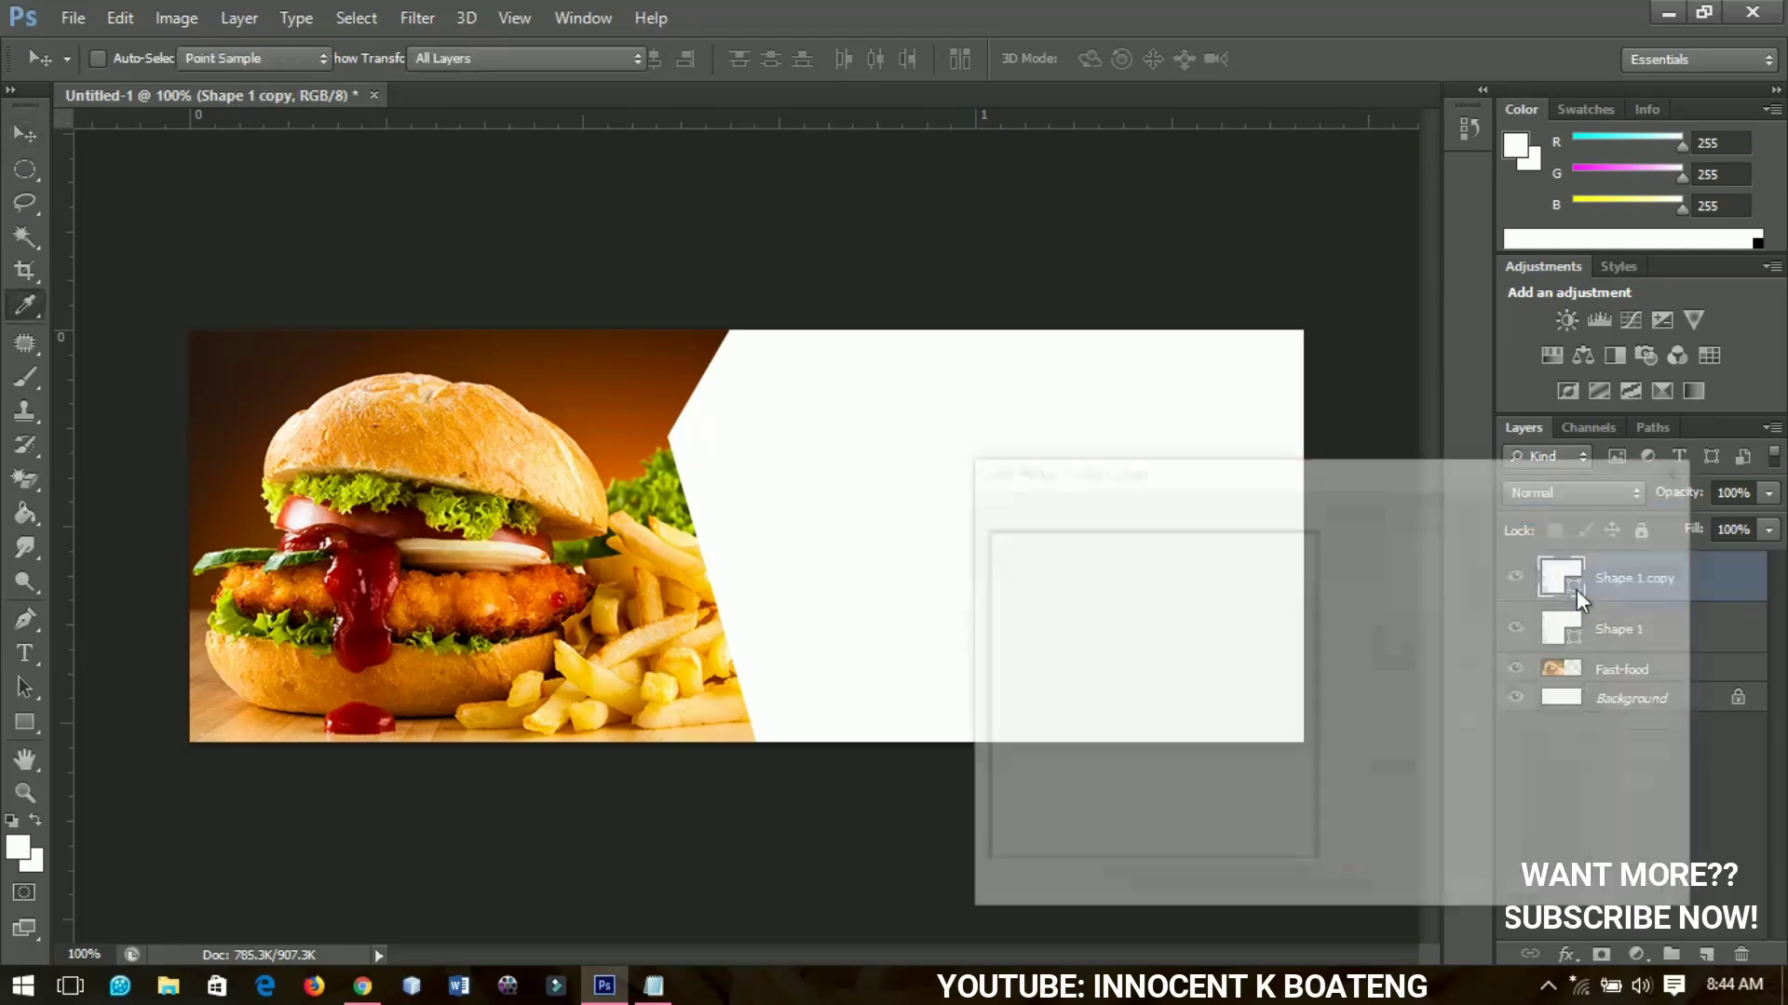
pyautogui.moveTo(1343, 561)
pyautogui.mouseDown()
pyautogui.moveTo(1345, 546)
pyautogui.moveTo(1316, 559)
pyautogui.moveTo(1325, 539)
pyautogui.mouseUp()
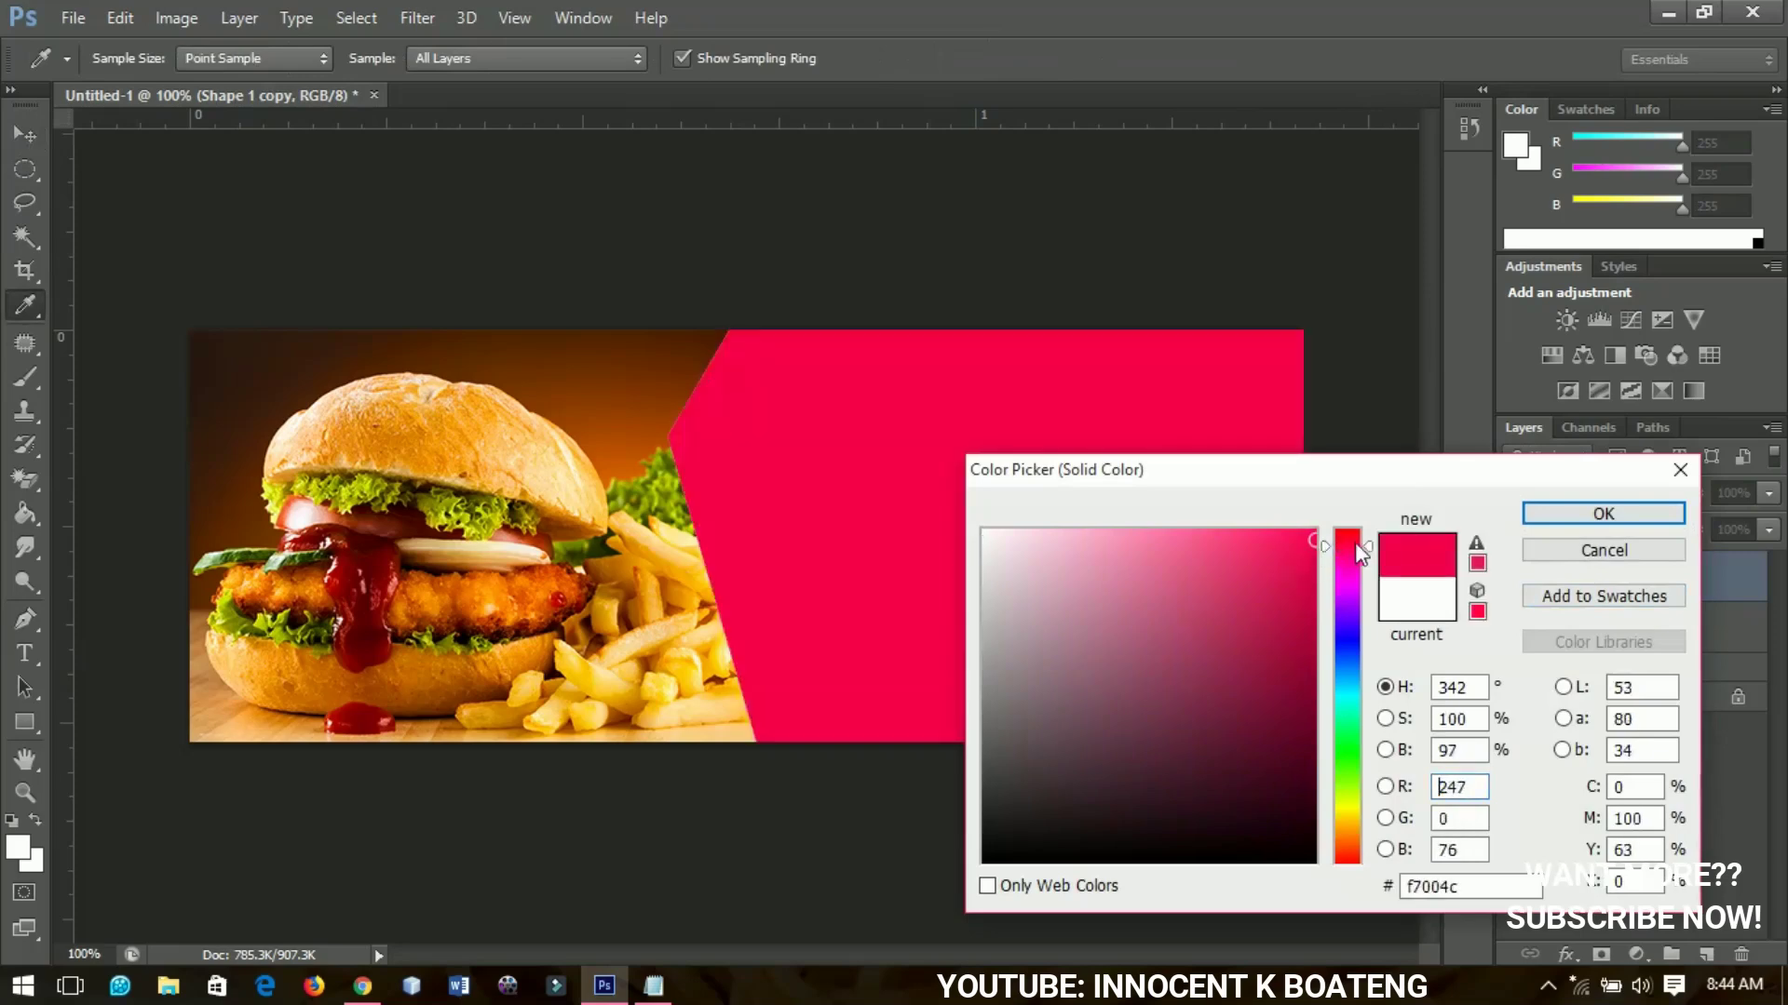
pyautogui.click(1365, 556)
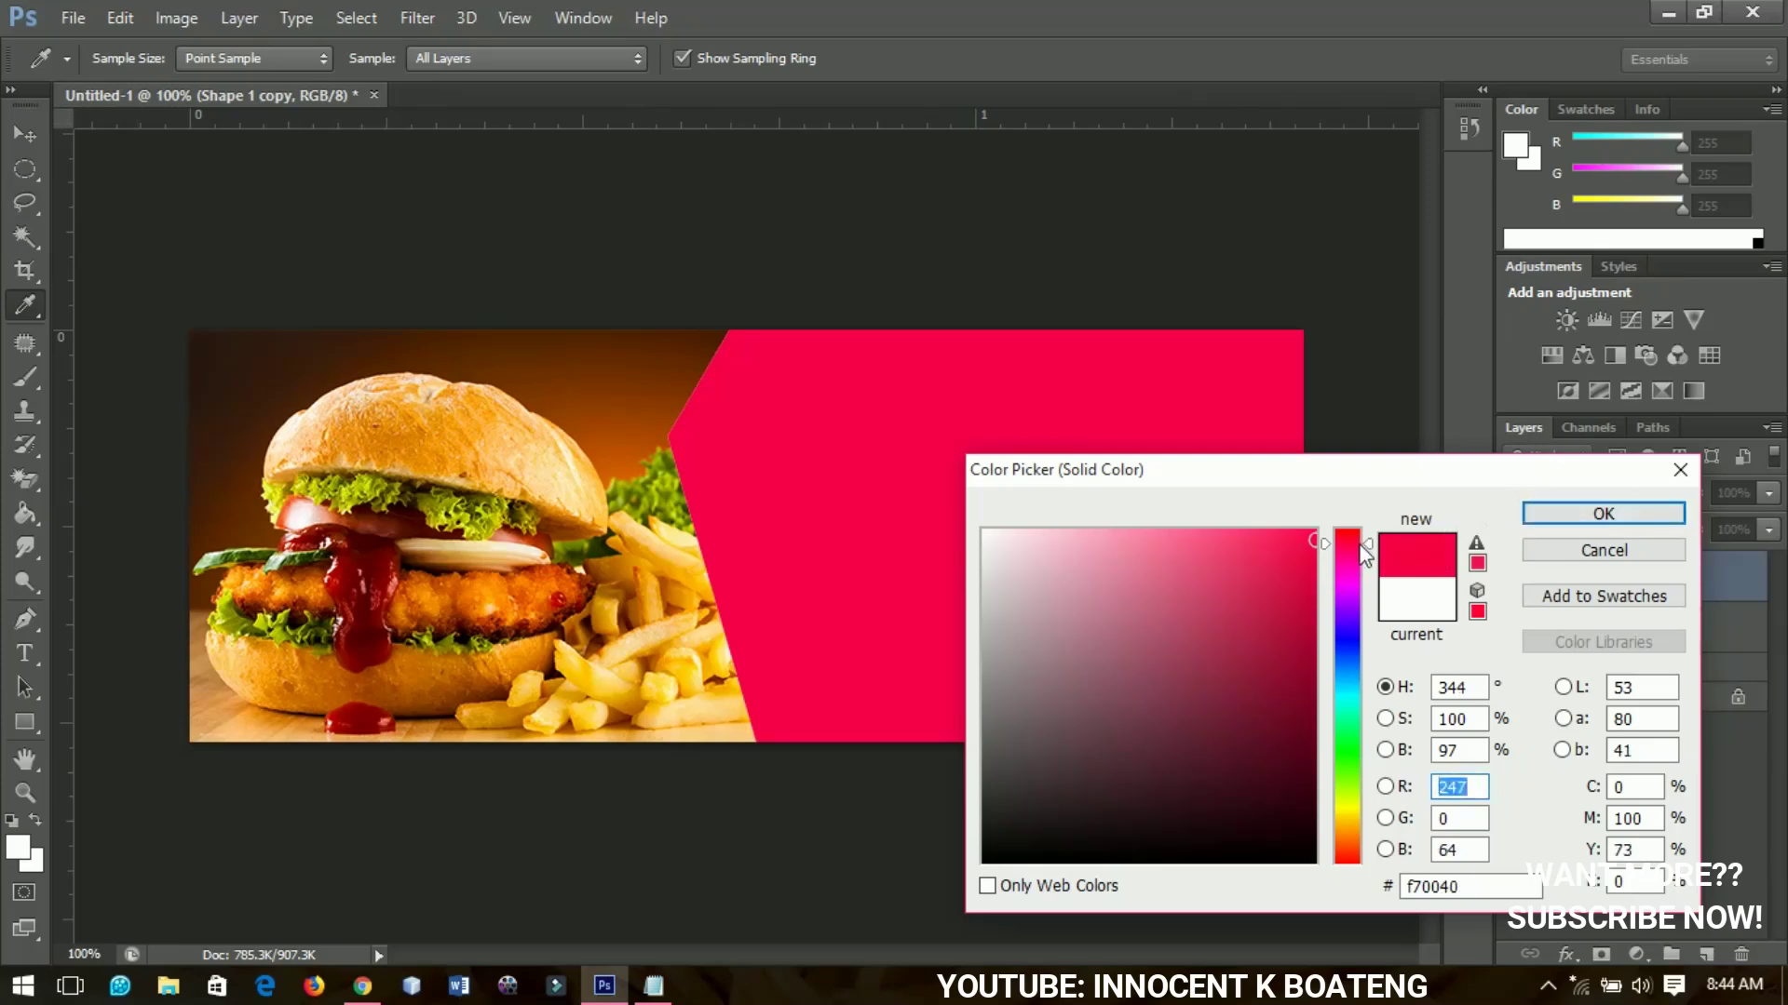
pyautogui.click(1538, 511)
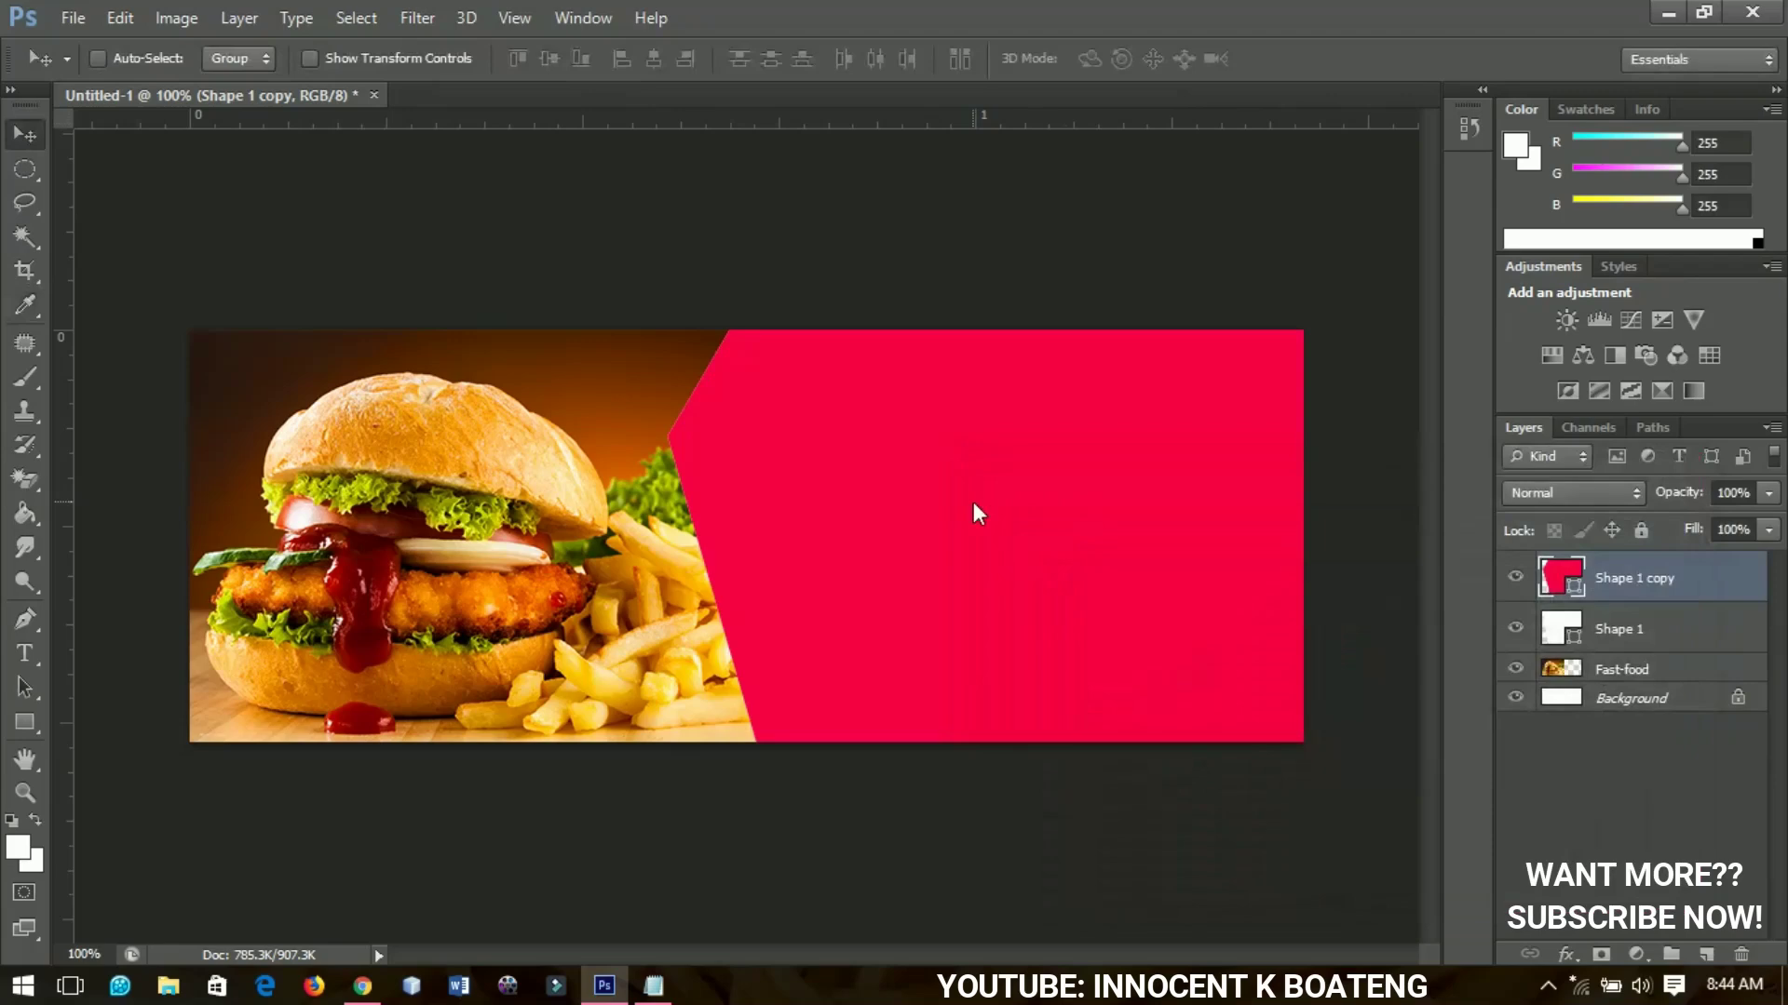
pyautogui.press('Right')
pyautogui.press('Right')
pyautogui.press('Right')
pyautogui.press('Right')
pyautogui.press('Right')
pyautogui.press('Right')
pyautogui.press('Right')
pyautogui.press('Right')
pyautogui.press('Right')
pyautogui.press('Right')
pyautogui.press('Right')
pyautogui.press('Right')
pyautogui.press('Right')
pyautogui.press('Right')
pyautogui.press('Right')
pyautogui.press('Right')
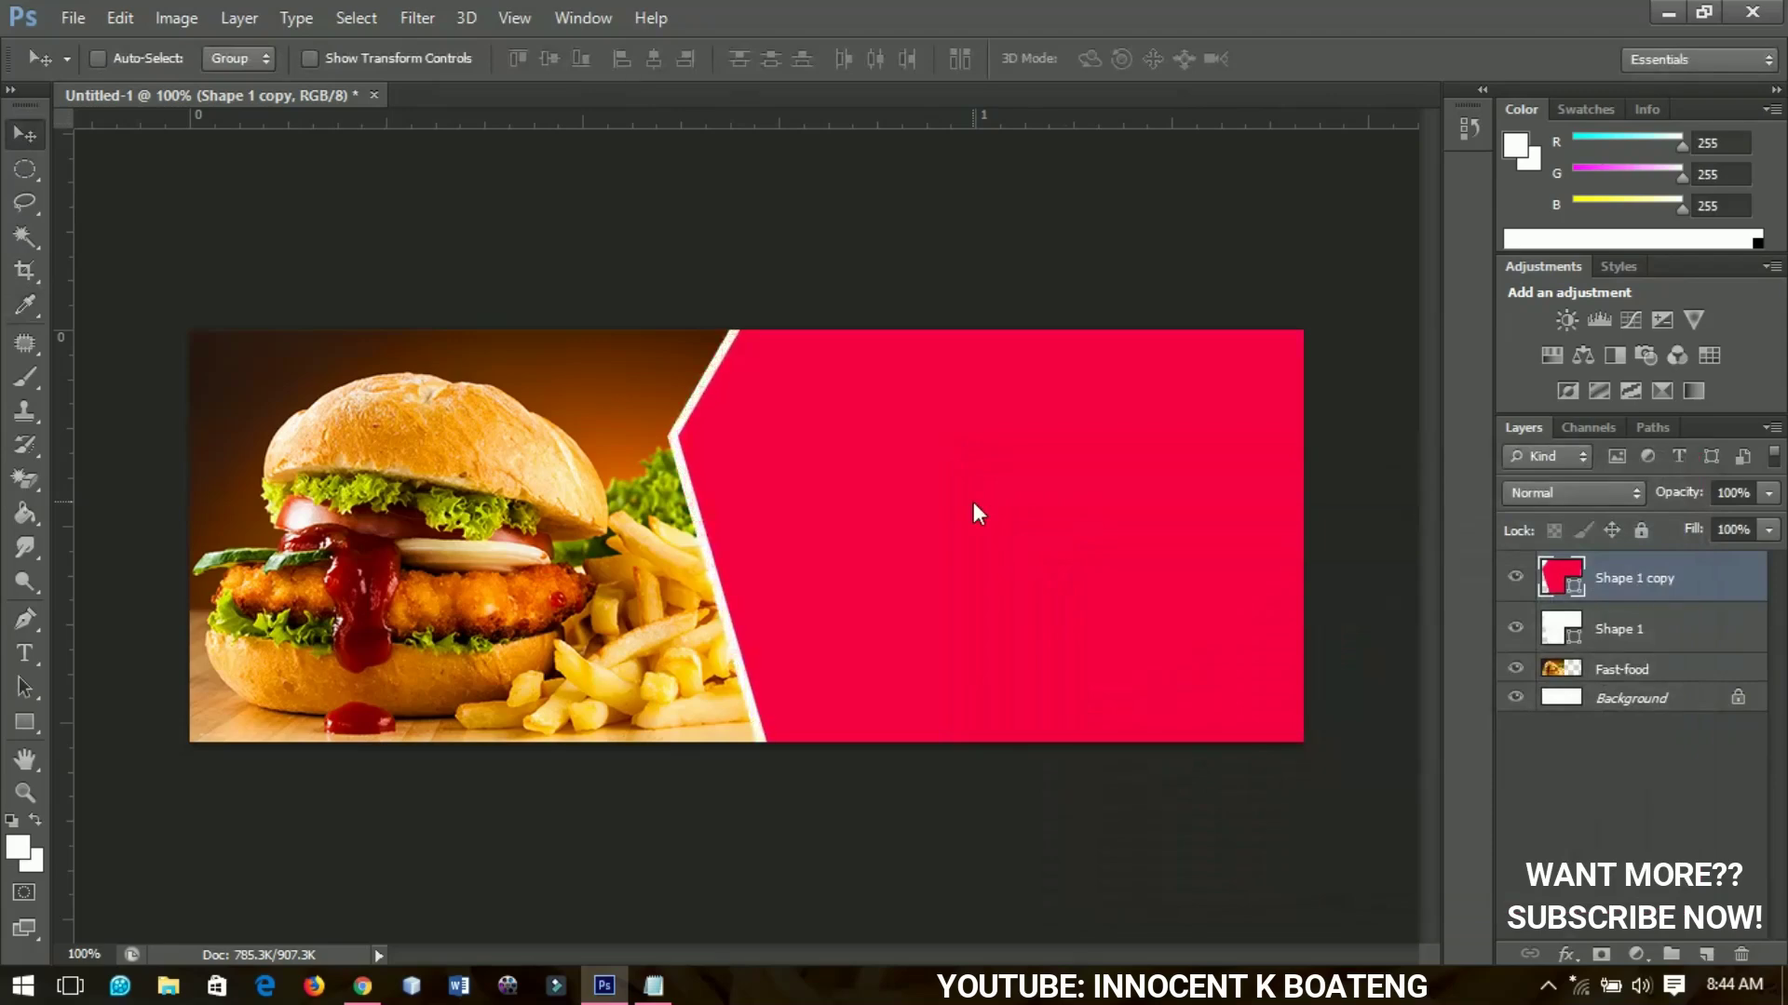
pyautogui.press('Right')
pyautogui.press('Right')
# Fine-tune the pink copy's horizontal offset with the arrow keys
pyautogui.press('Left')
pyautogui.press('Left')
pyautogui.press('Left')
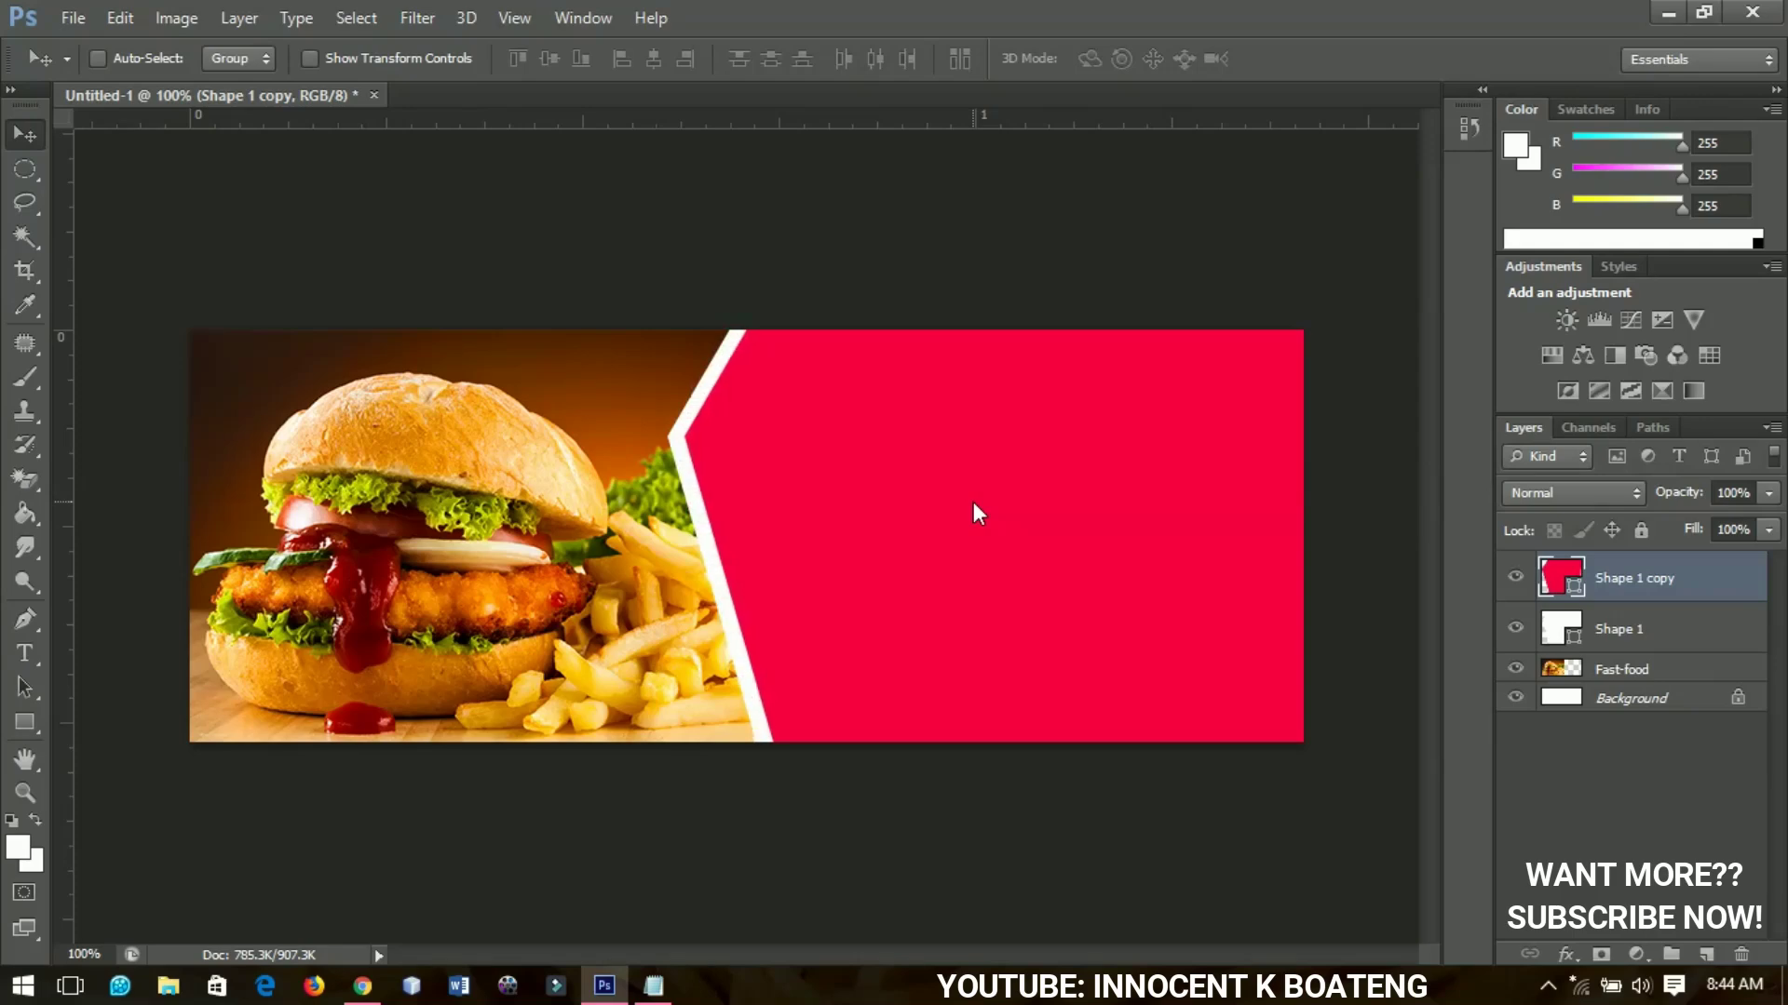
pyautogui.press('Right')
pyautogui.press('Right')
pyautogui.press('Left')
pyautogui.press('Left')
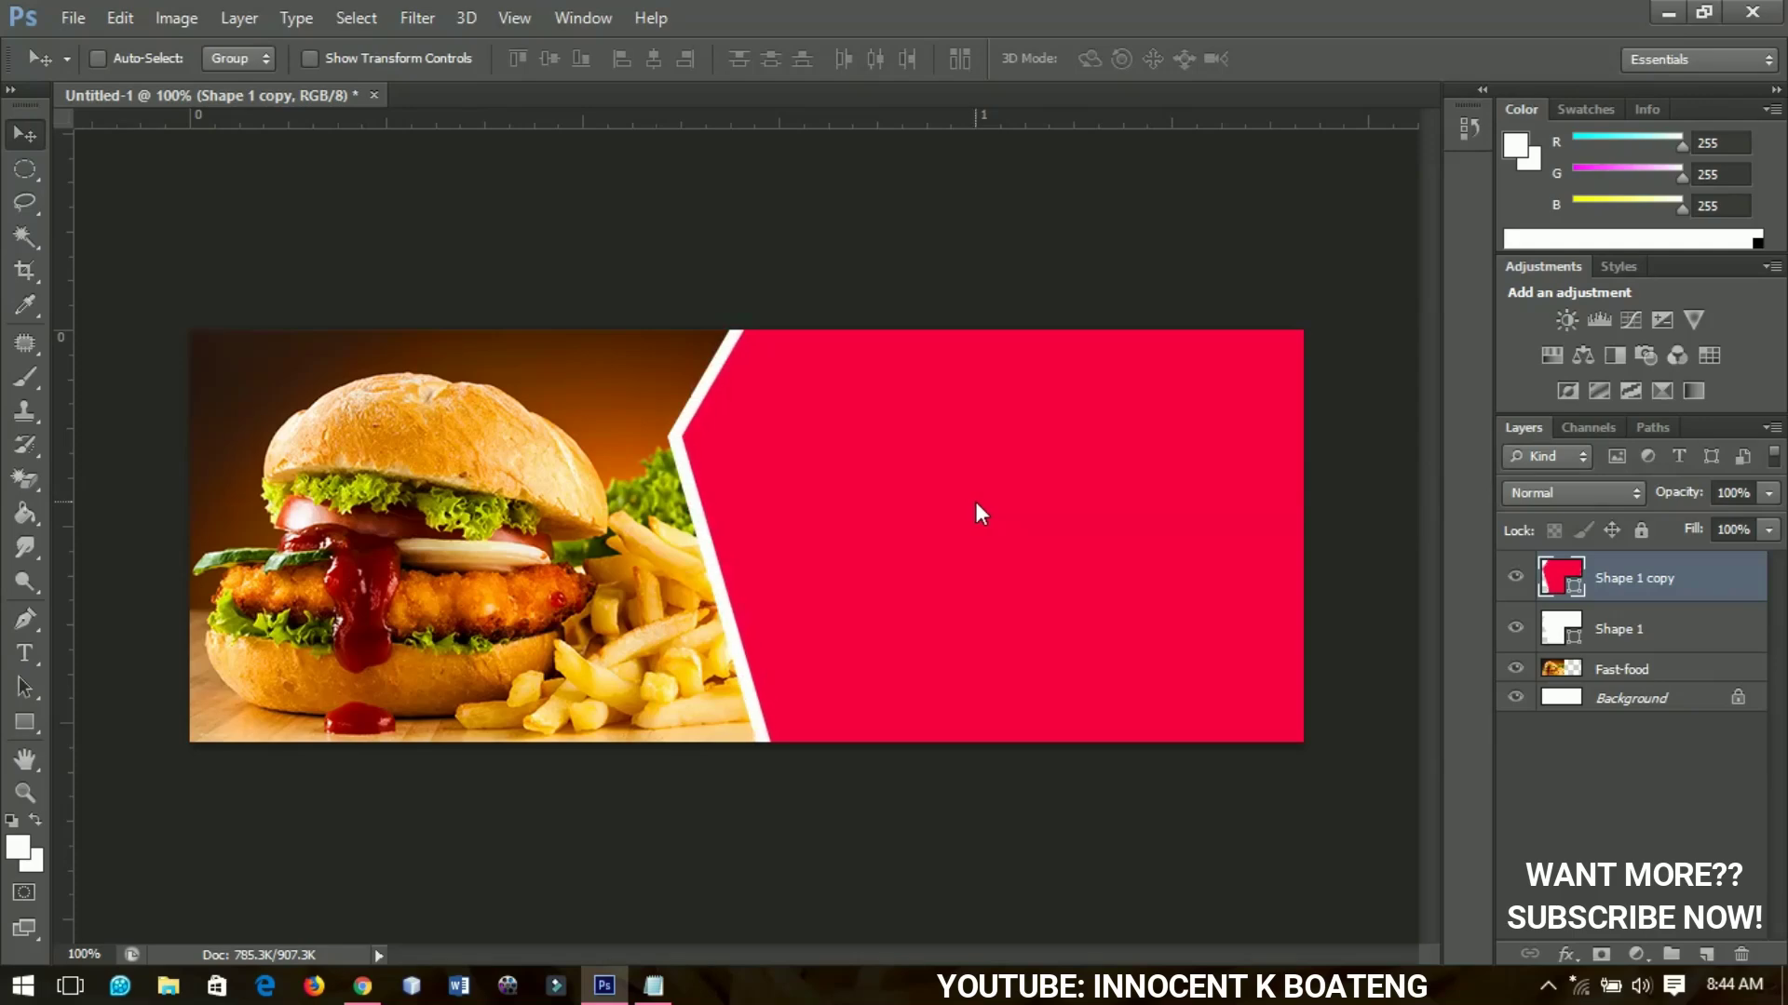
# Add a white Shape 1 copy 2 on top, nudged right to leave a thin pink stripe
pyautogui.hotkey('ctrl', 'j')
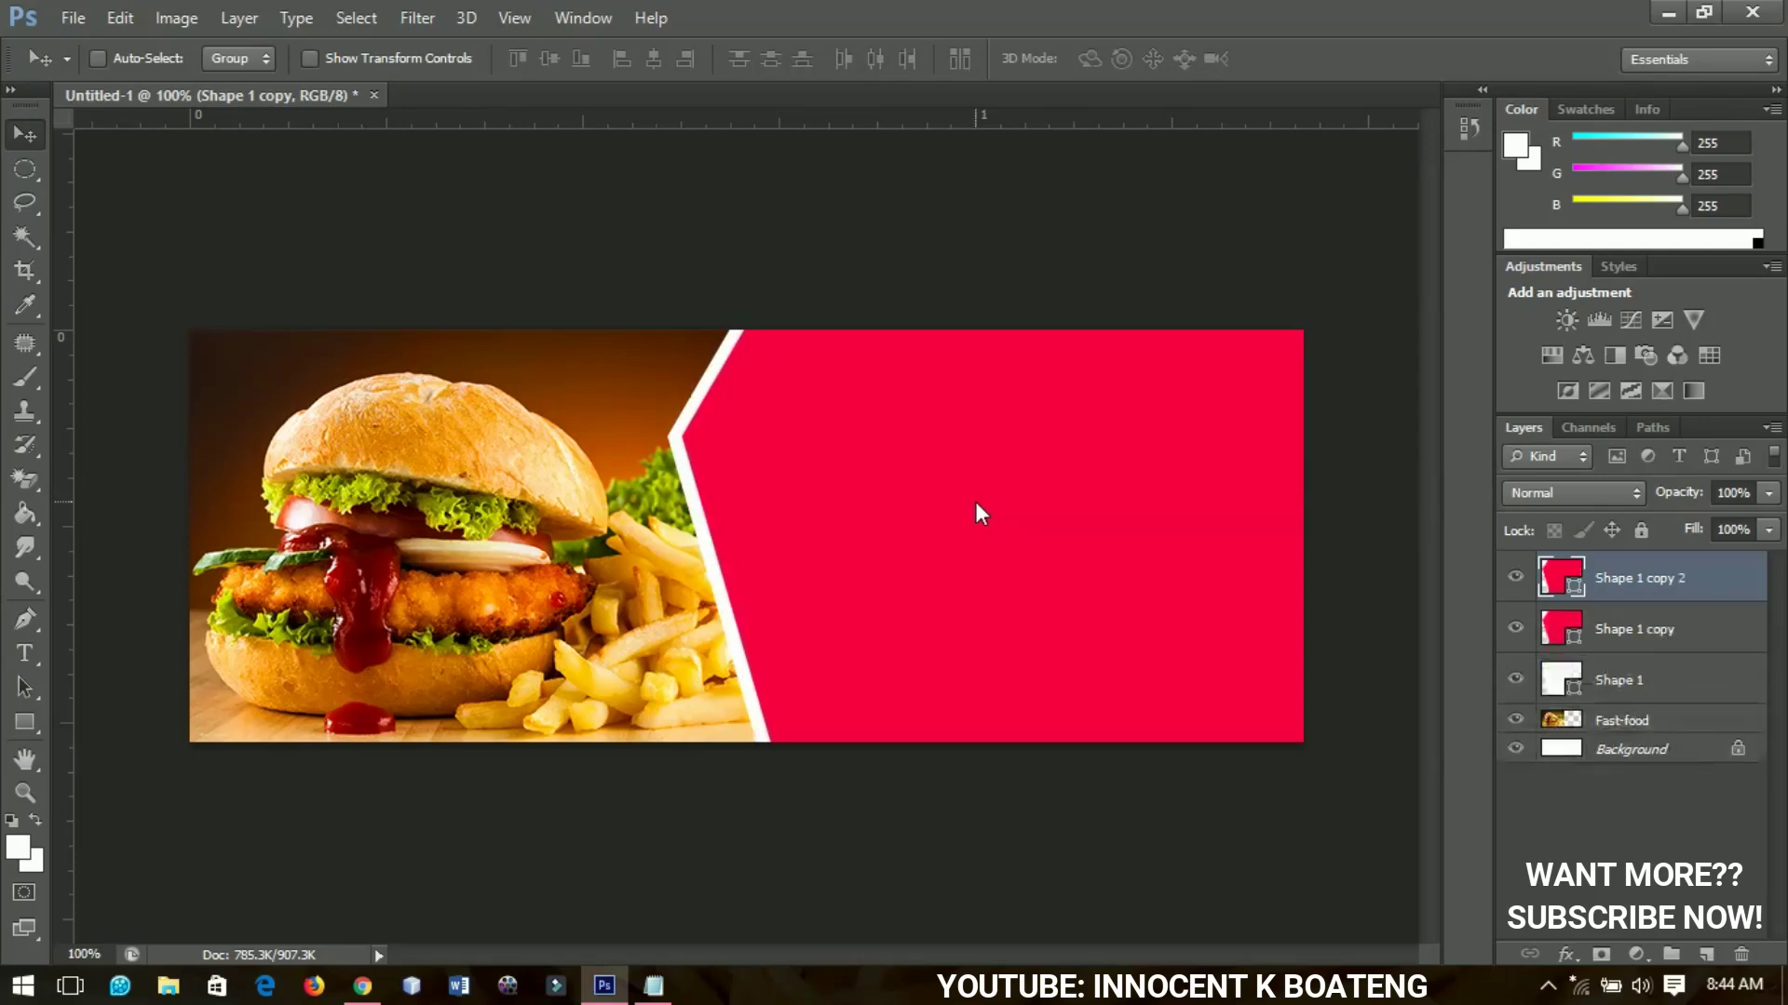
pyautogui.doubleClick(1577, 583)
pyautogui.moveTo(1279, 617); pyautogui.dragTo(961, 515)
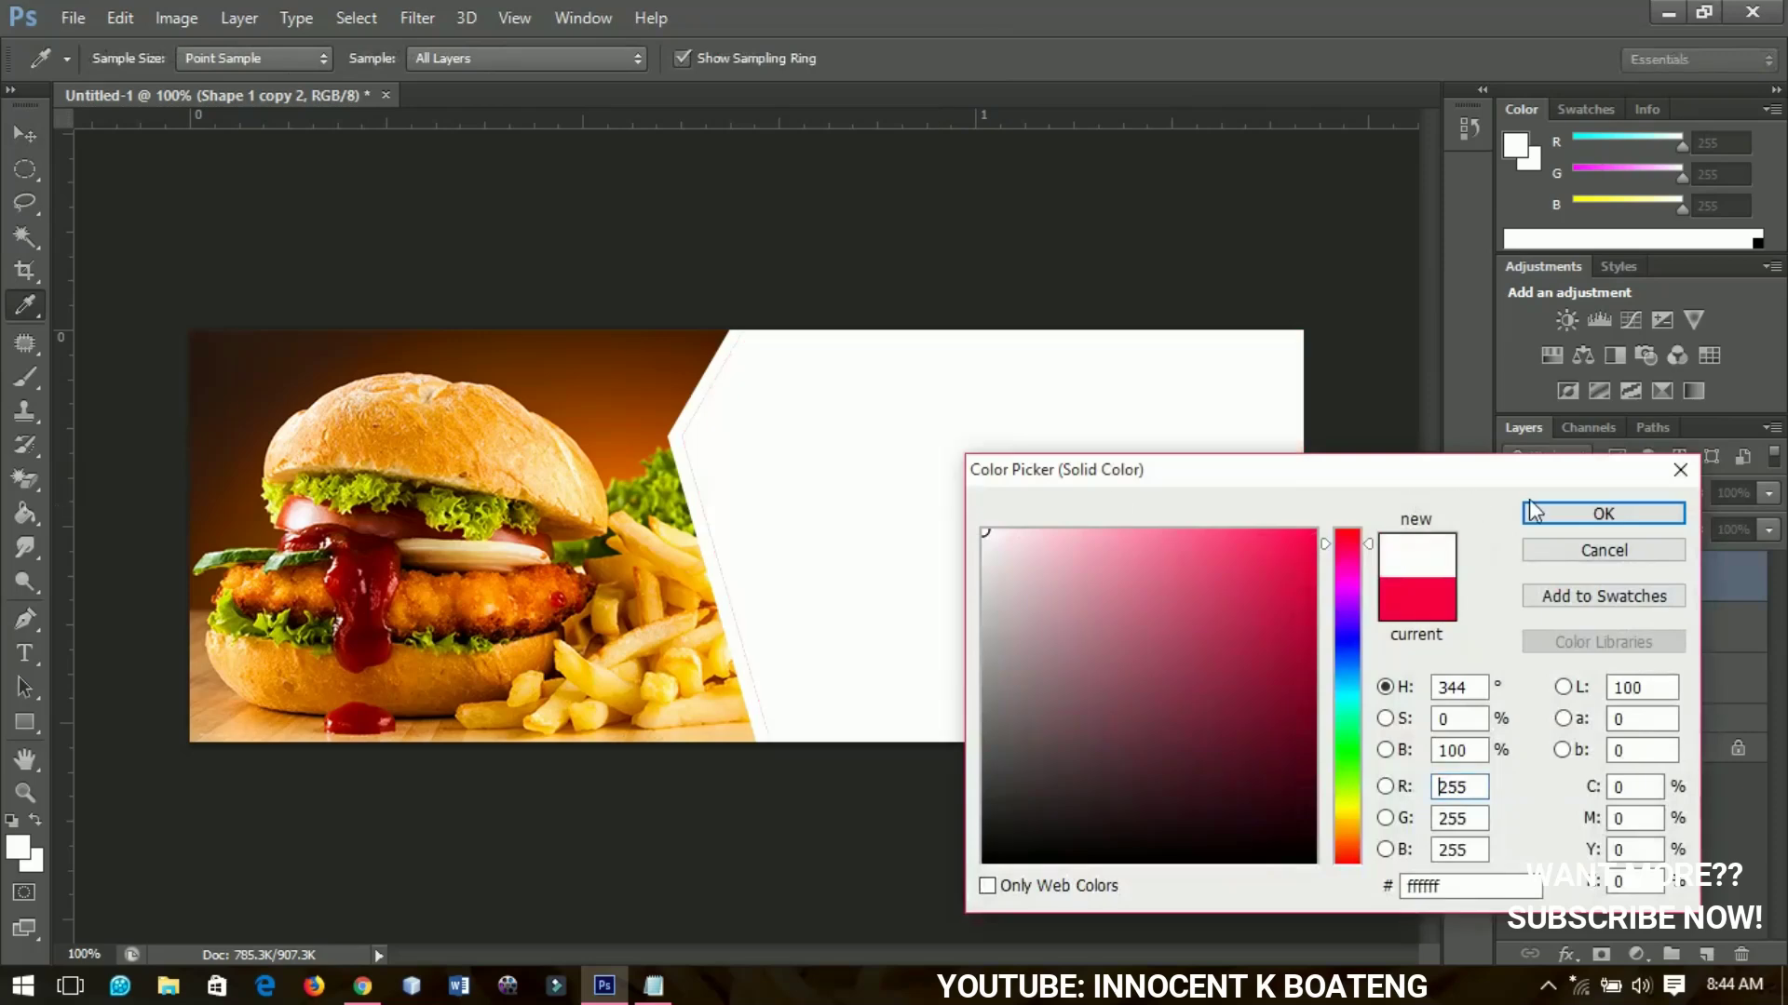
pyautogui.click(1536, 512)
pyautogui.press('Right')
pyautogui.press('Right')
pyautogui.press('Right')
pyautogui.press('Right')
pyautogui.press('Right')
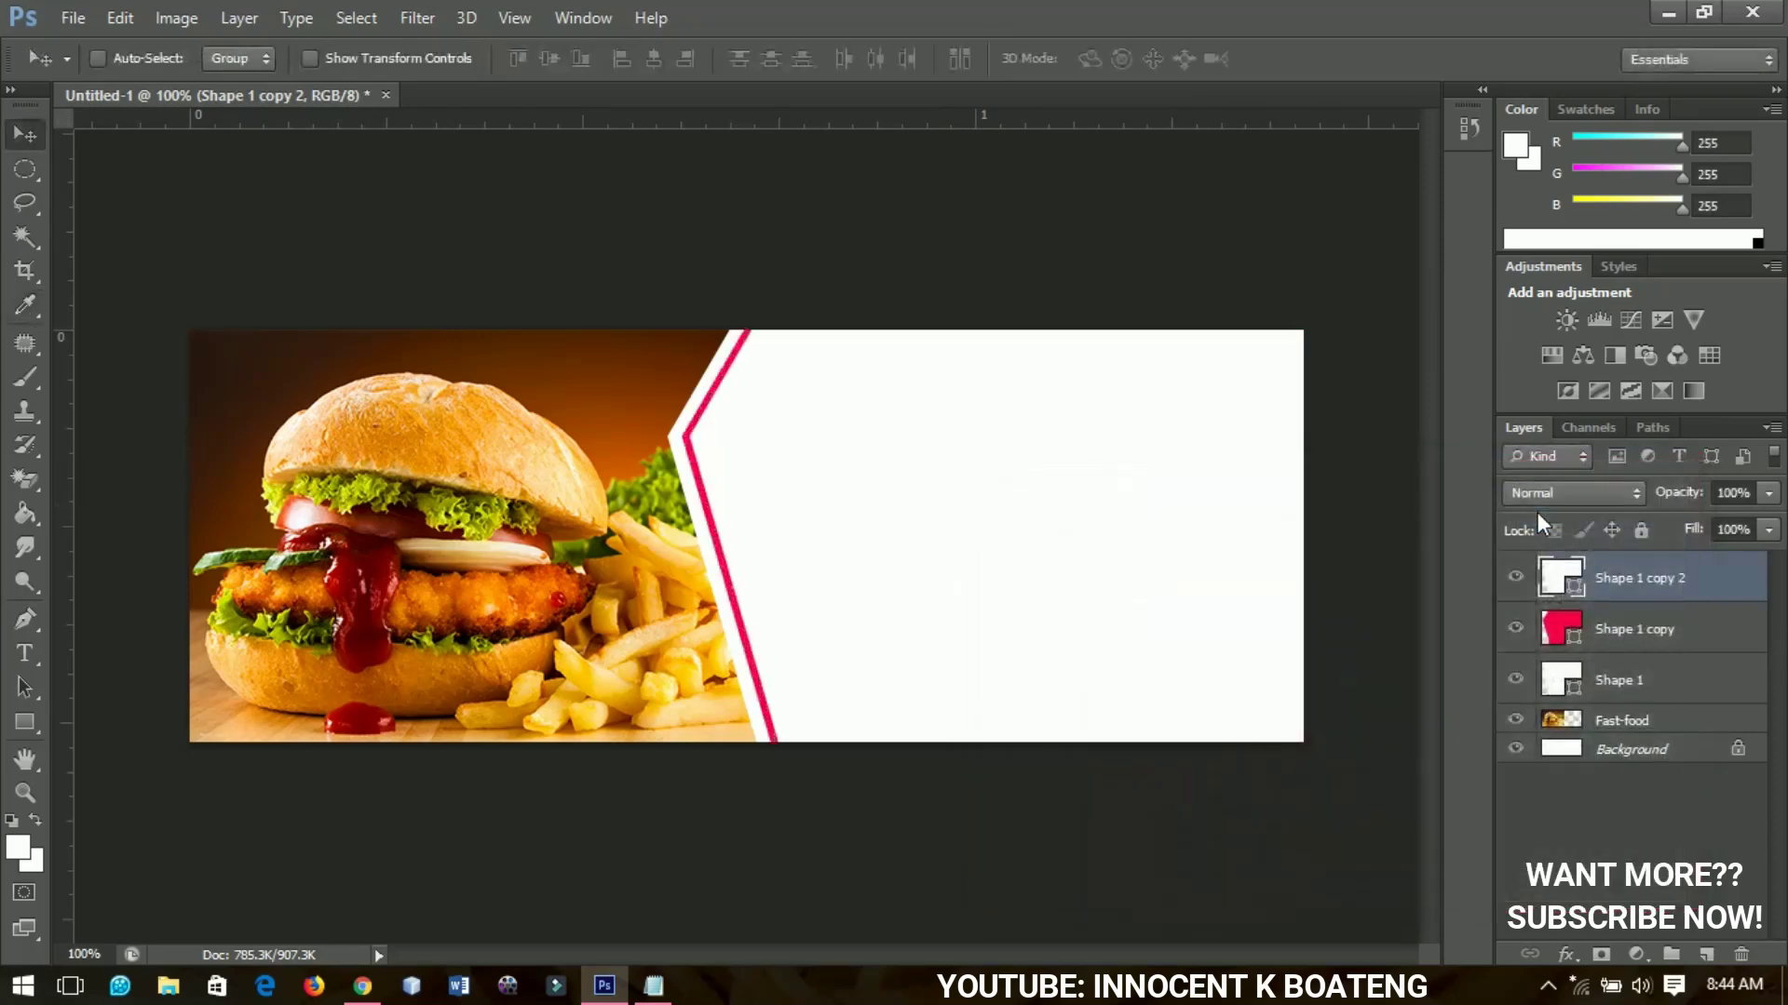
pyautogui.press('Right')
pyautogui.press('Right')
pyautogui.press('Right')
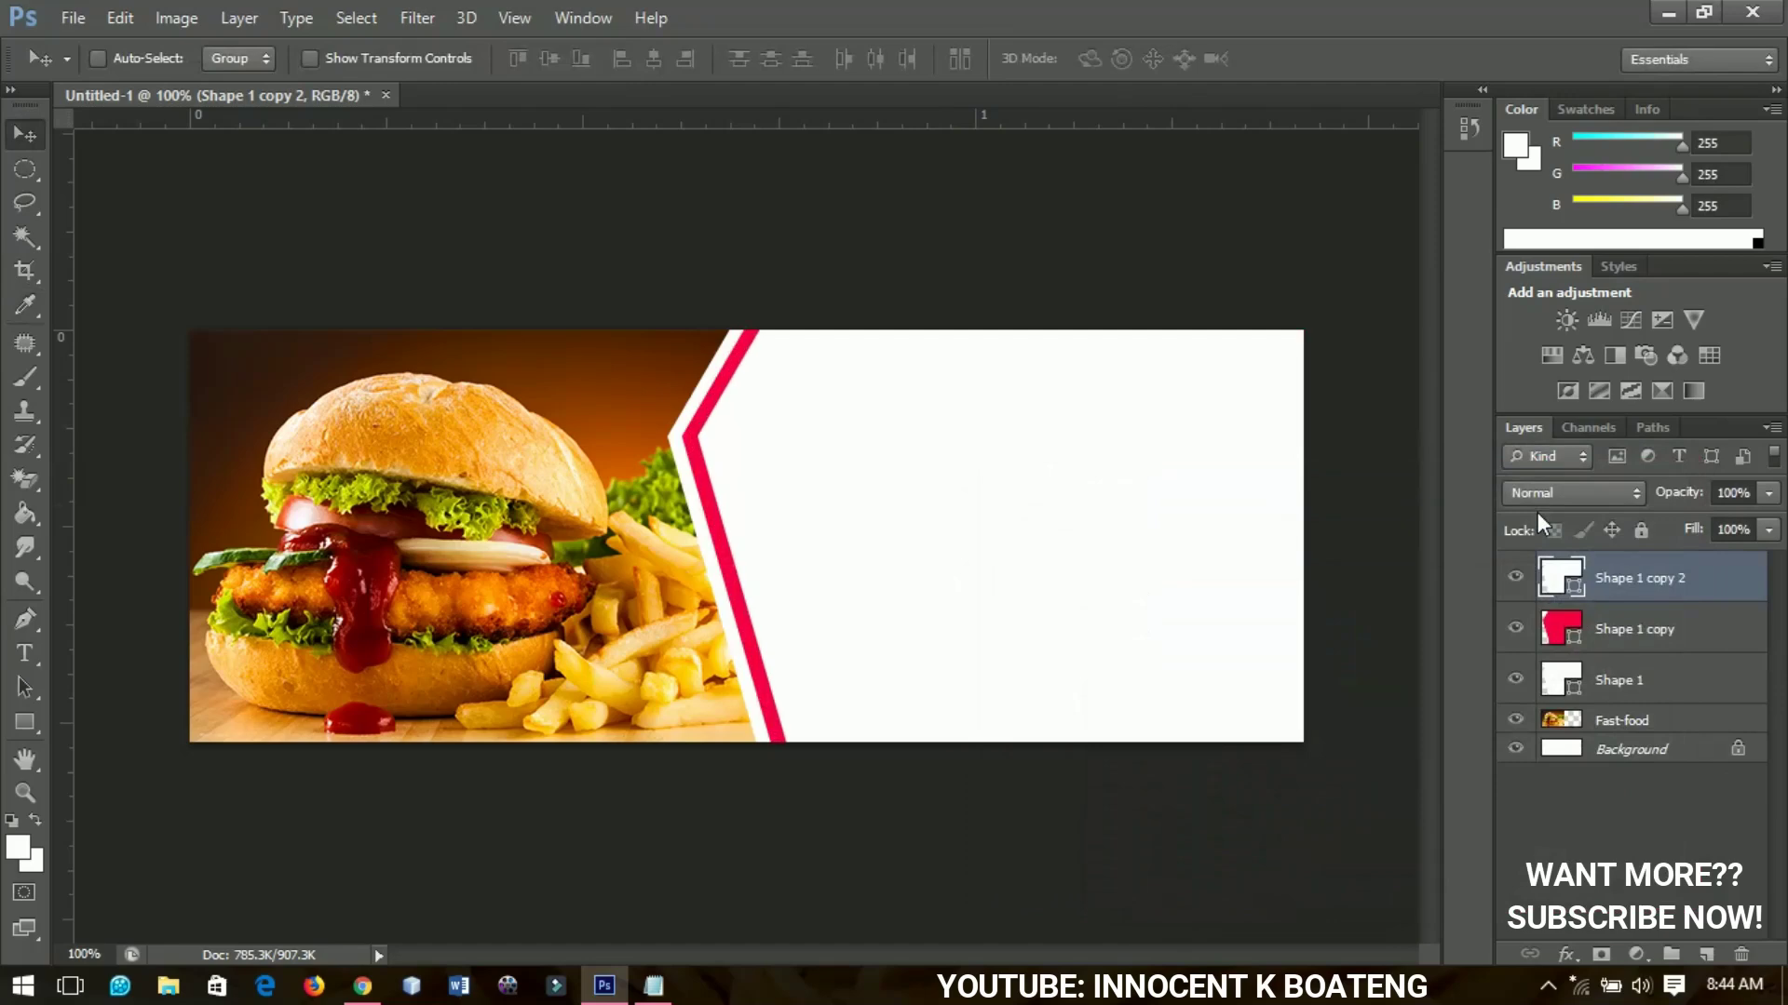
pyautogui.press('Right')
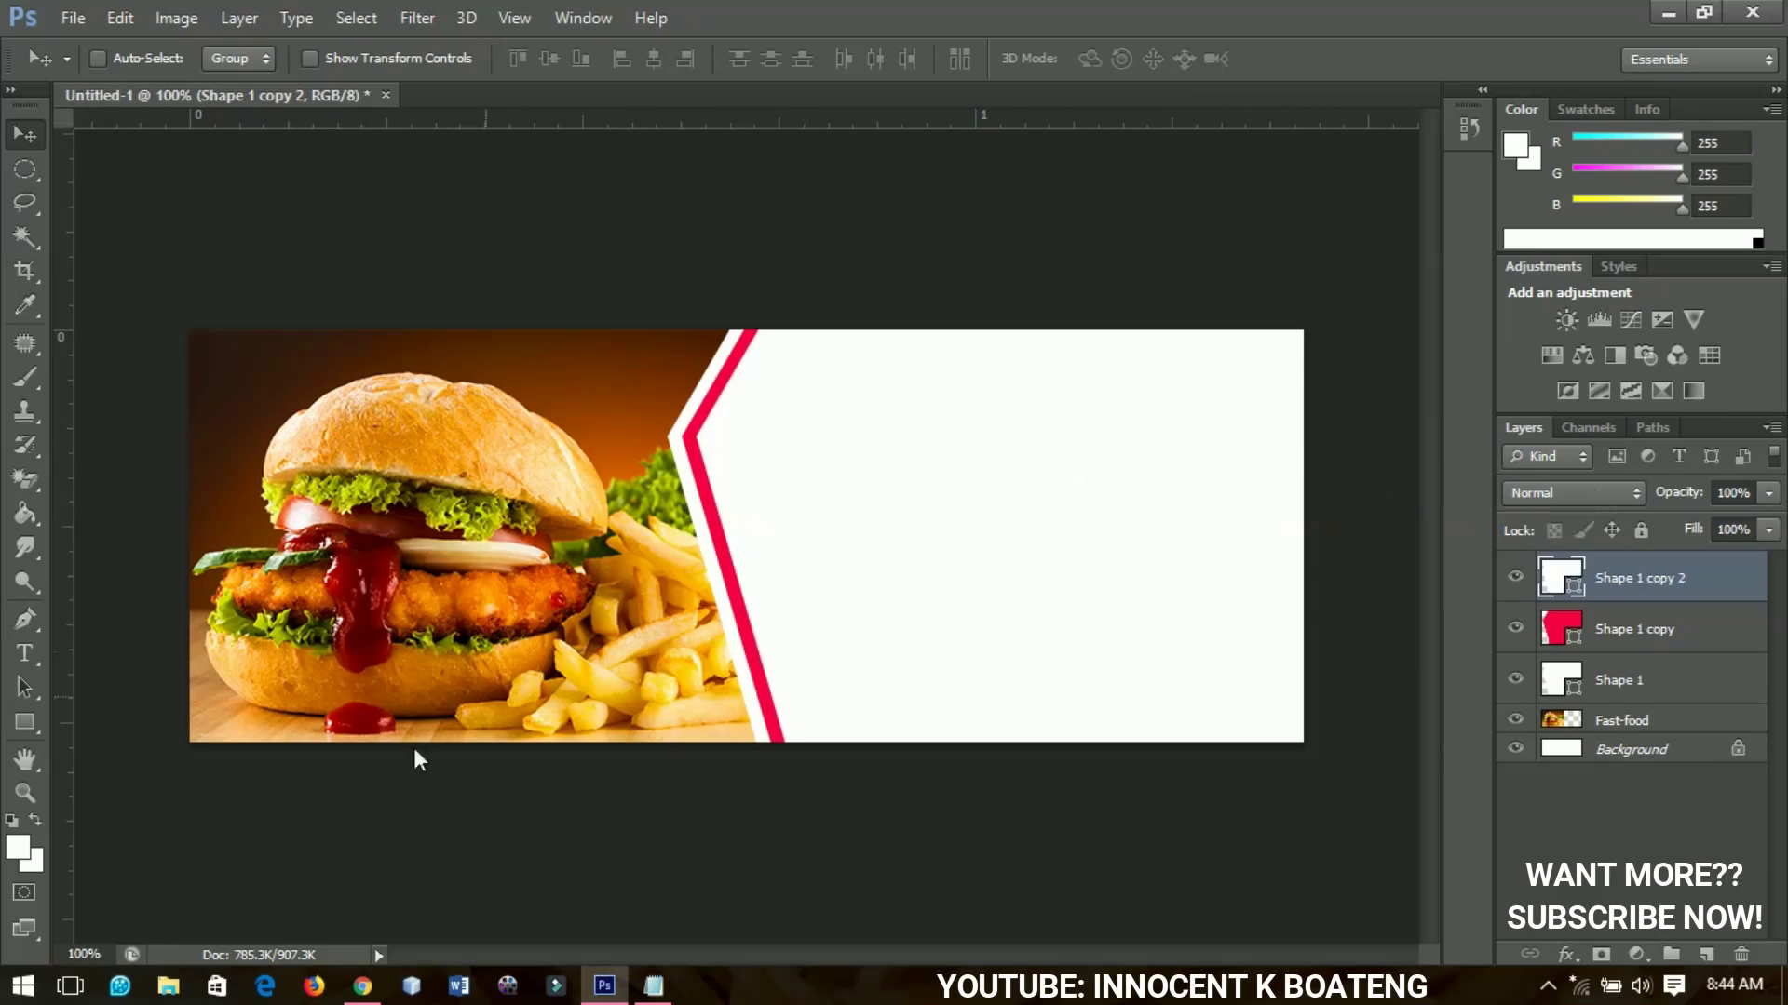
# Draw a tall rectangle and fill it dark red #900101
pyautogui.moveTo(18, 734); pyautogui.dragTo(145, 714)
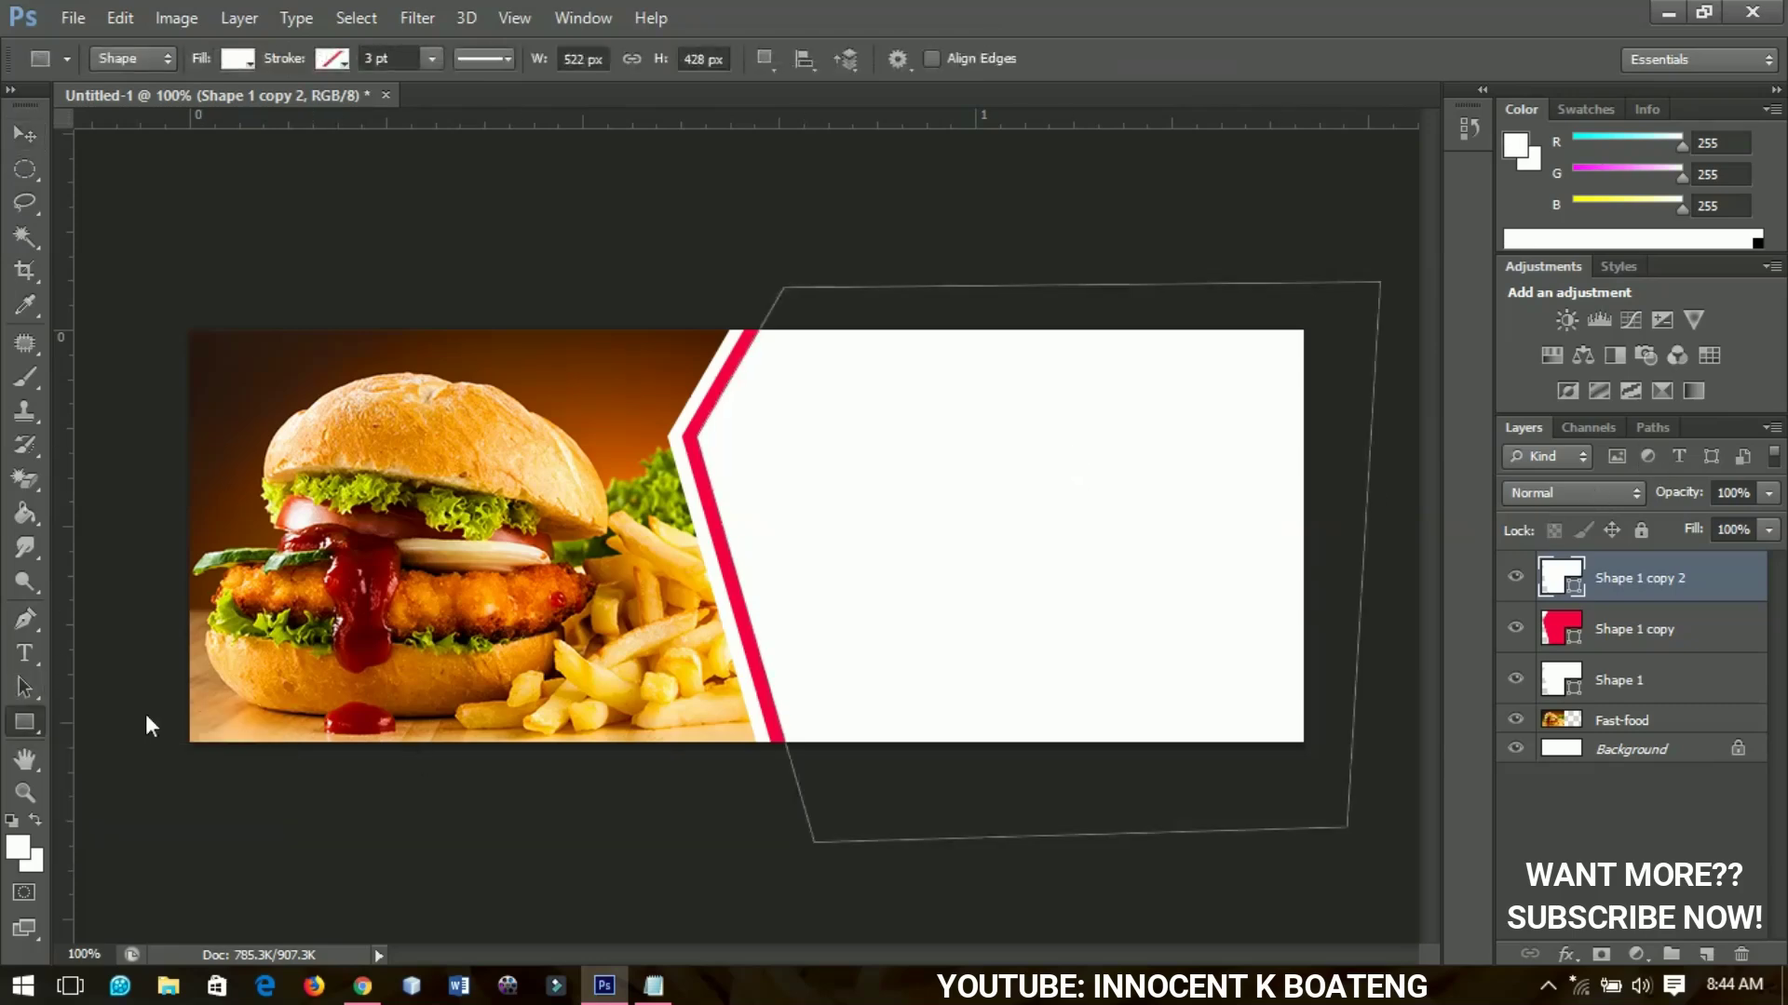
pyautogui.moveTo(475, 305)
pyautogui.mouseDown()
pyautogui.moveTo(687, 845)
pyautogui.moveTo(656, 763)
pyautogui.mouseUp()
pyautogui.doubleClick(1551, 579)
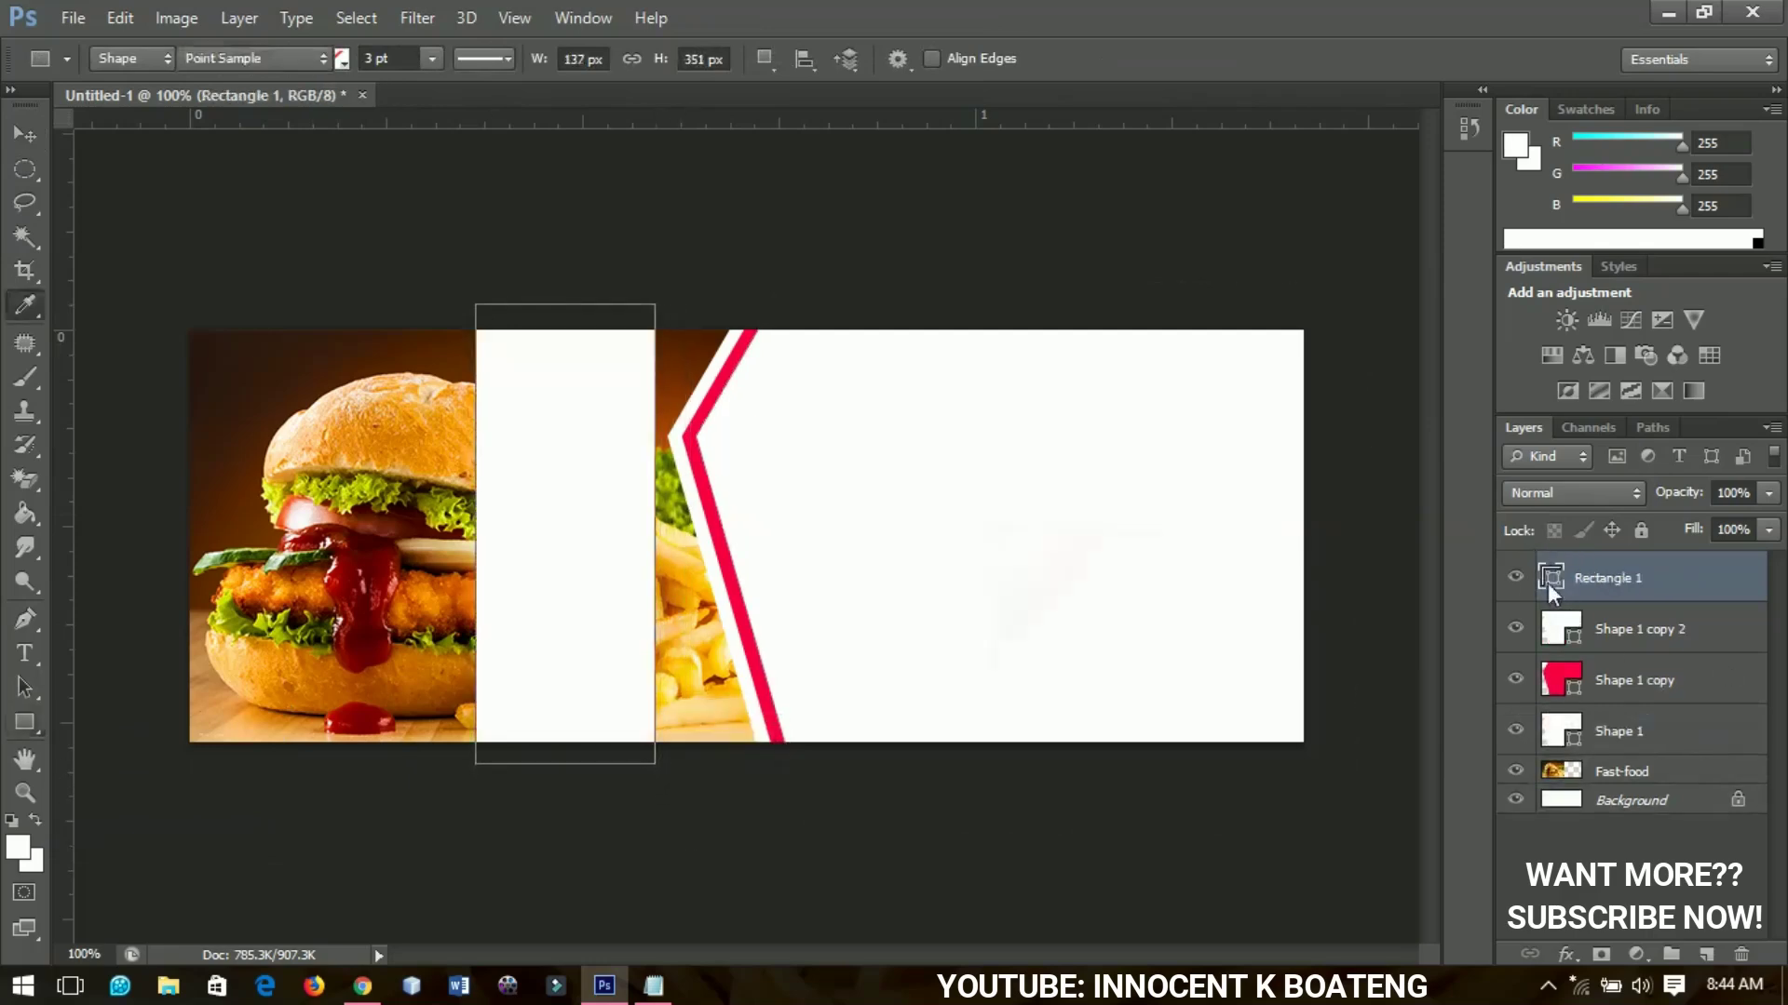
pyautogui.moveTo(1299, 744); pyautogui.dragTo(1313, 675)
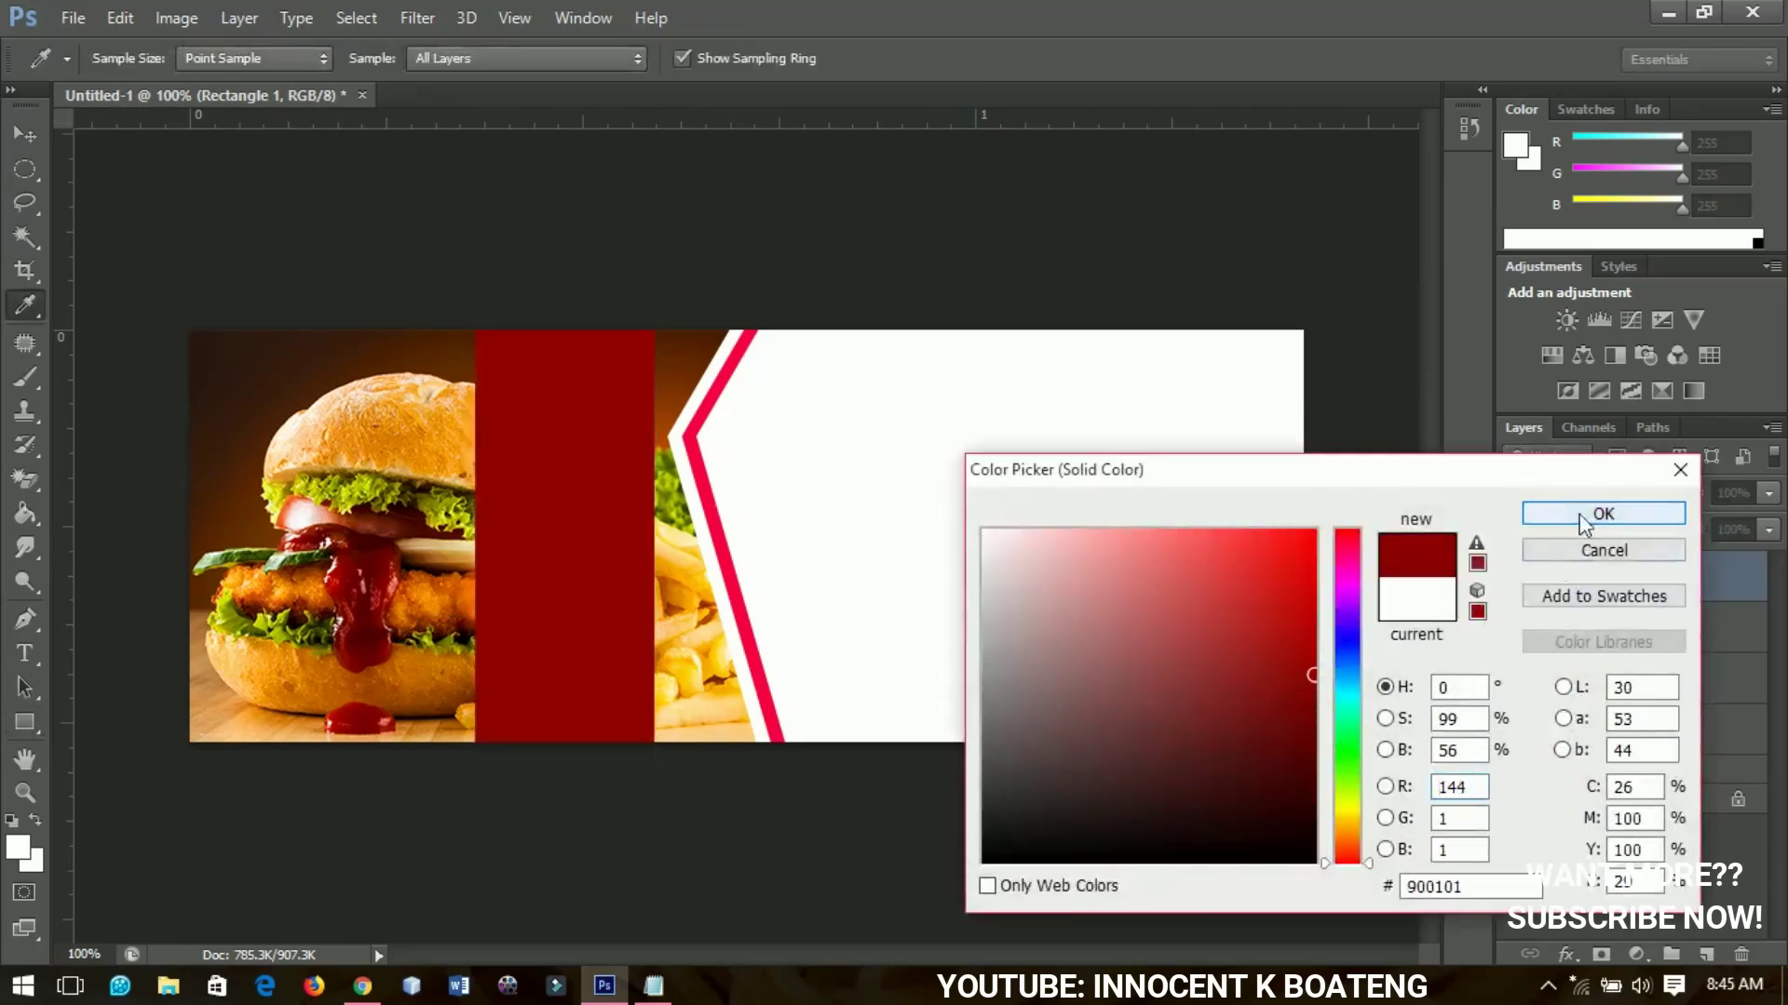
pyautogui.click(1602, 514)
# Rotate the rectangle about -22.45° and tuck it into the banner's top-right corner
pyautogui.moveTo(522, 605); pyautogui.dragTo(1209, 490)
pyautogui.hotkey('ctrl', 't')
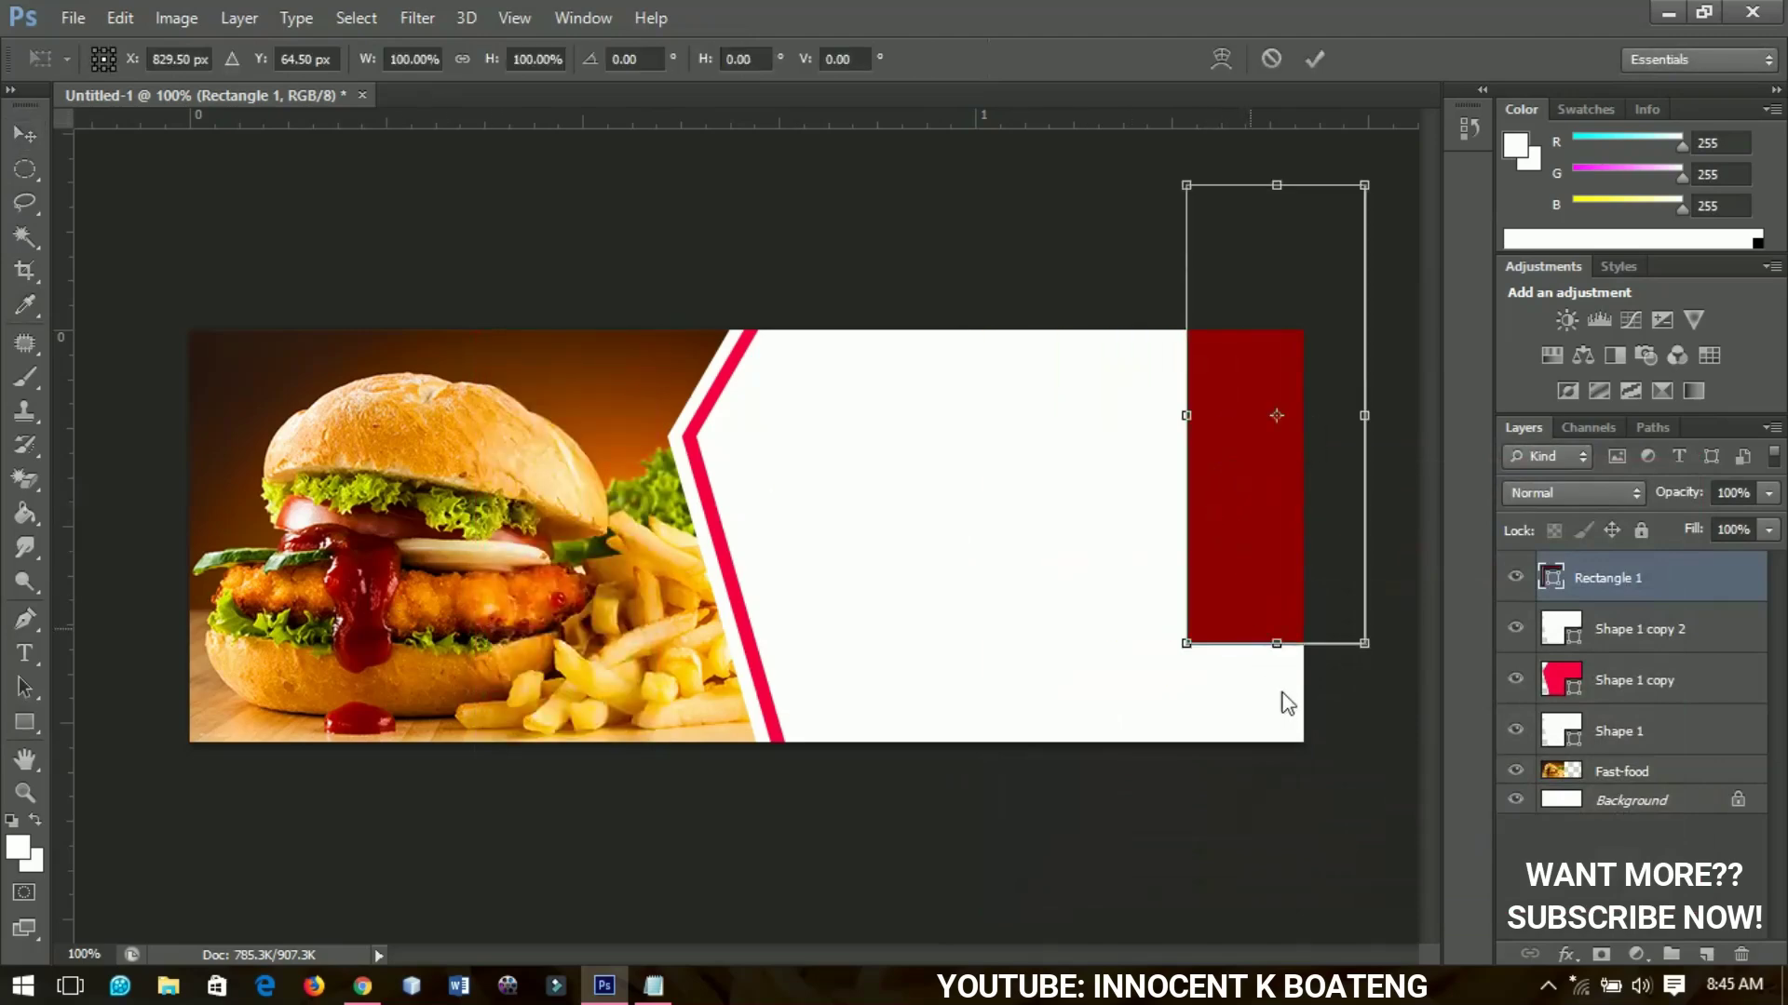
pyautogui.moveTo(1345, 703); pyautogui.dragTo(1415, 606)
pyautogui.moveTo(1315, 532); pyautogui.dragTo(1357, 499)
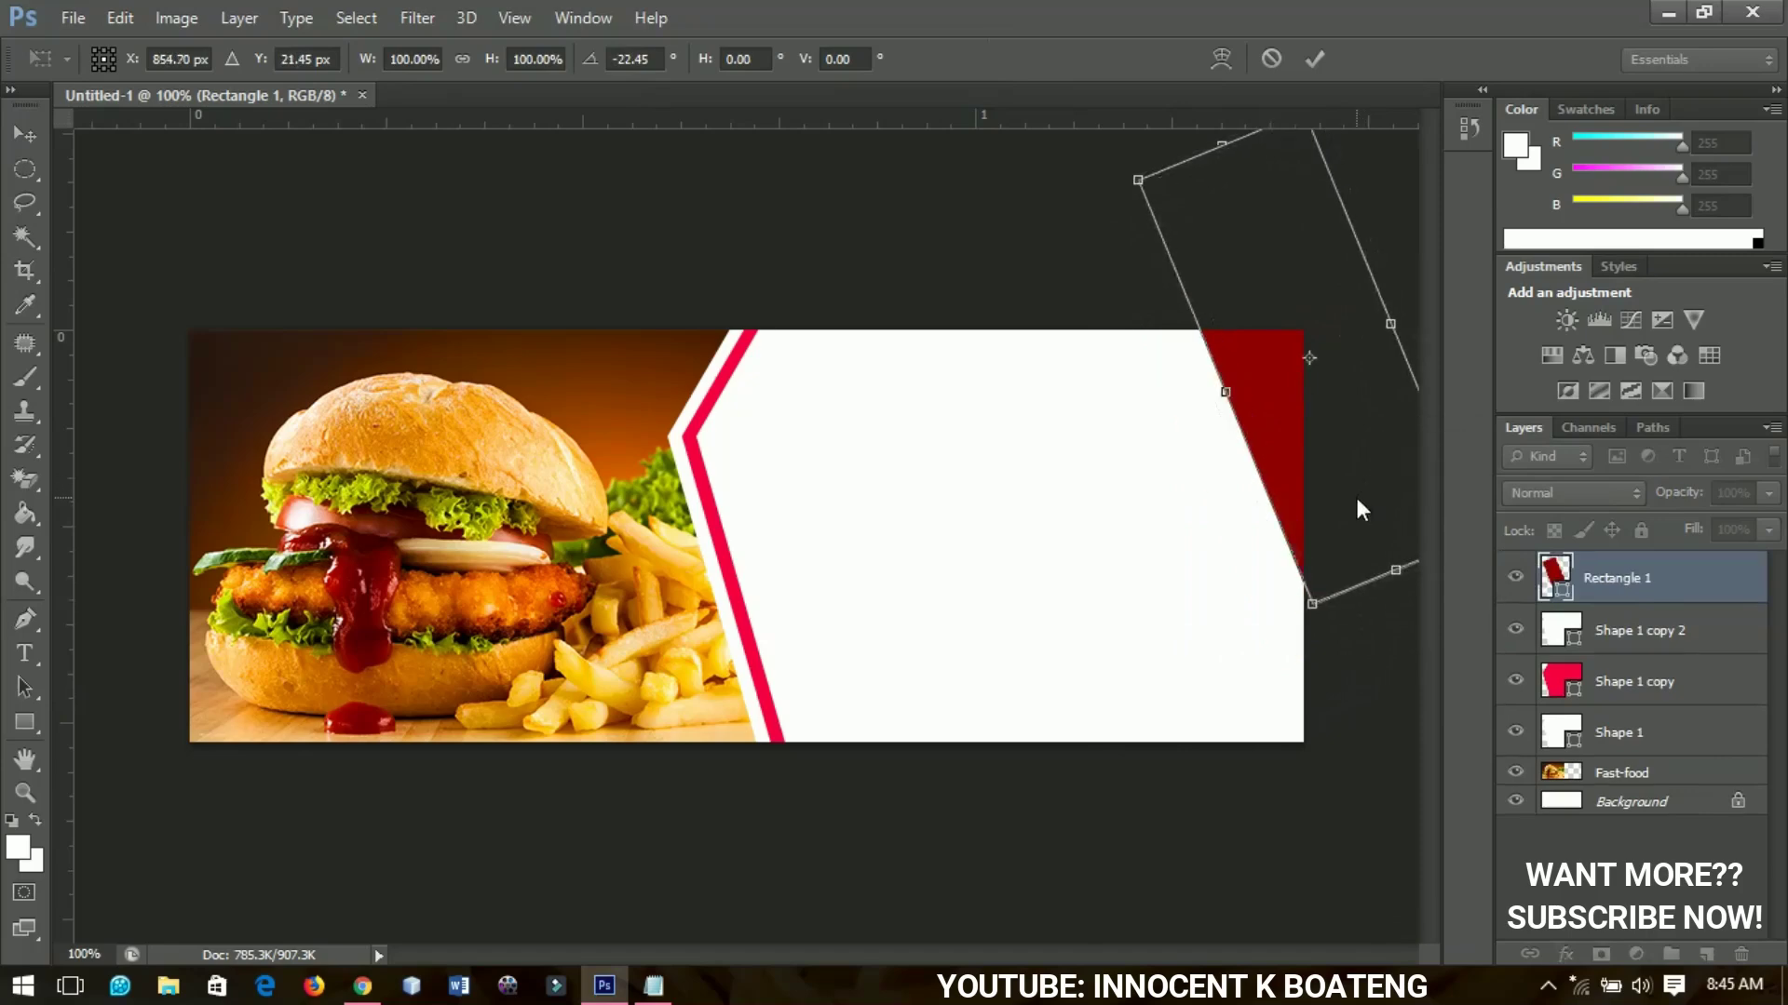
pyautogui.press('Return')
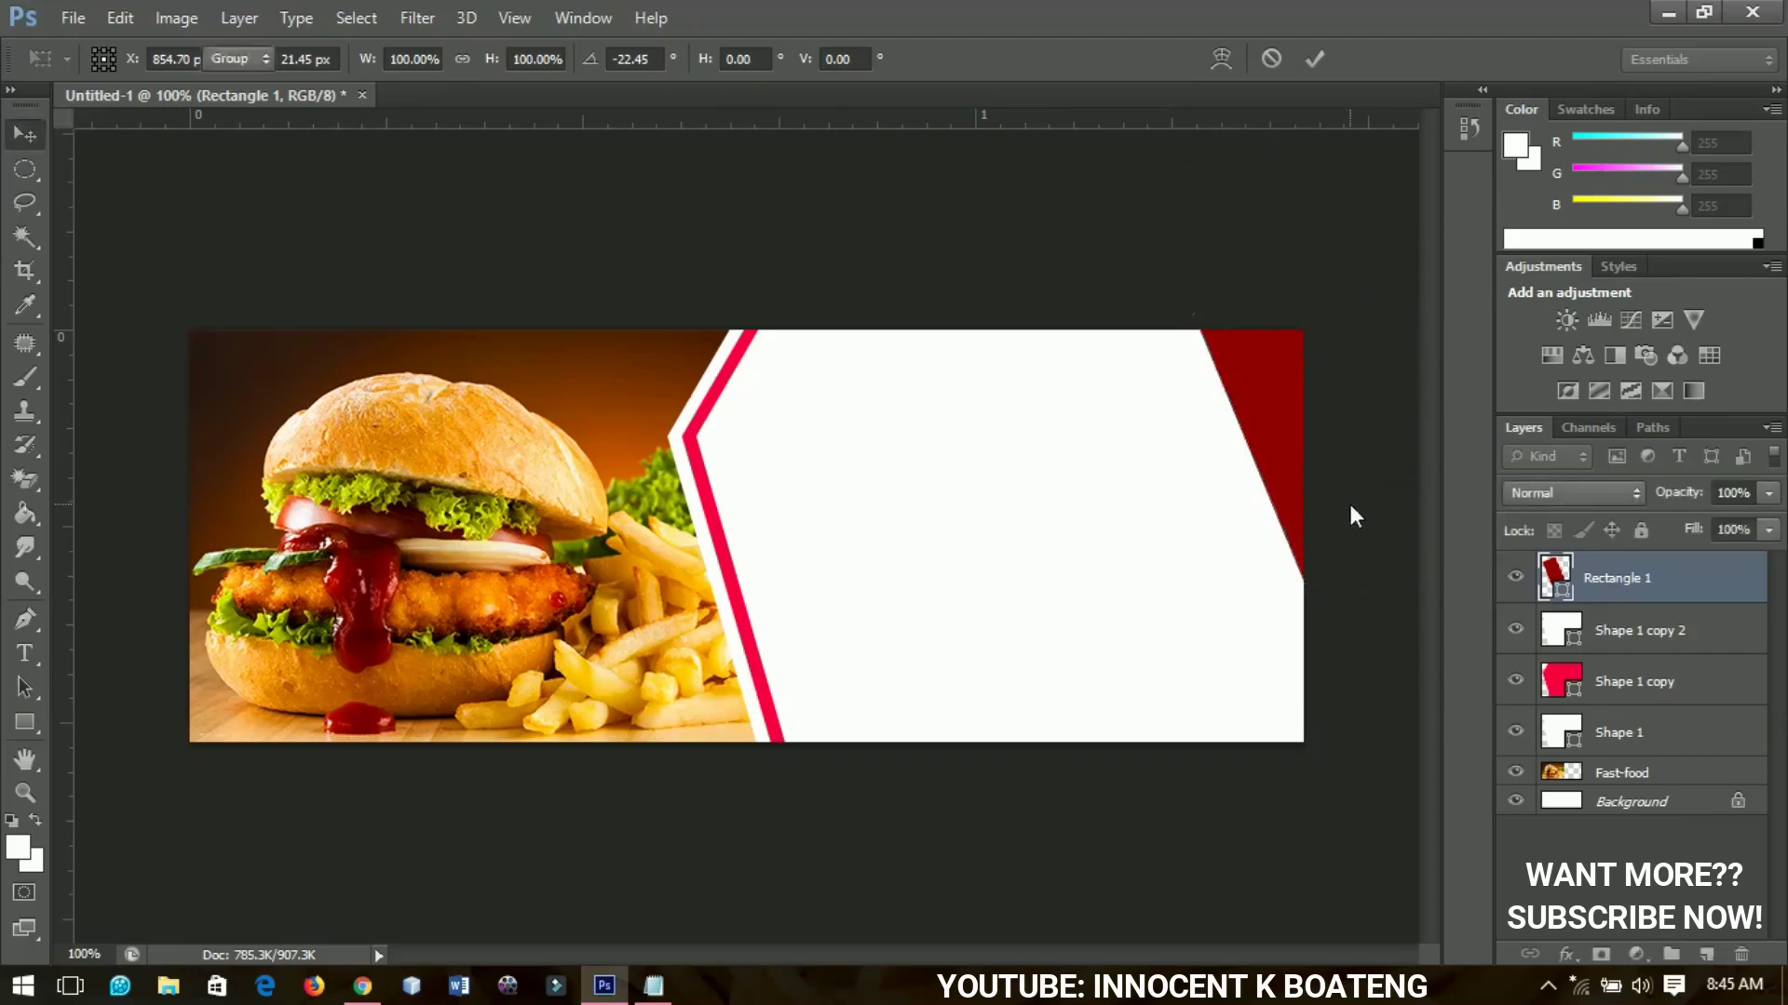
# Duplicate the red wedge, recolour the original Rectangle 1 to sampled #f70040, and nudge it left
pyautogui.hotkey('ctrl', 'j')
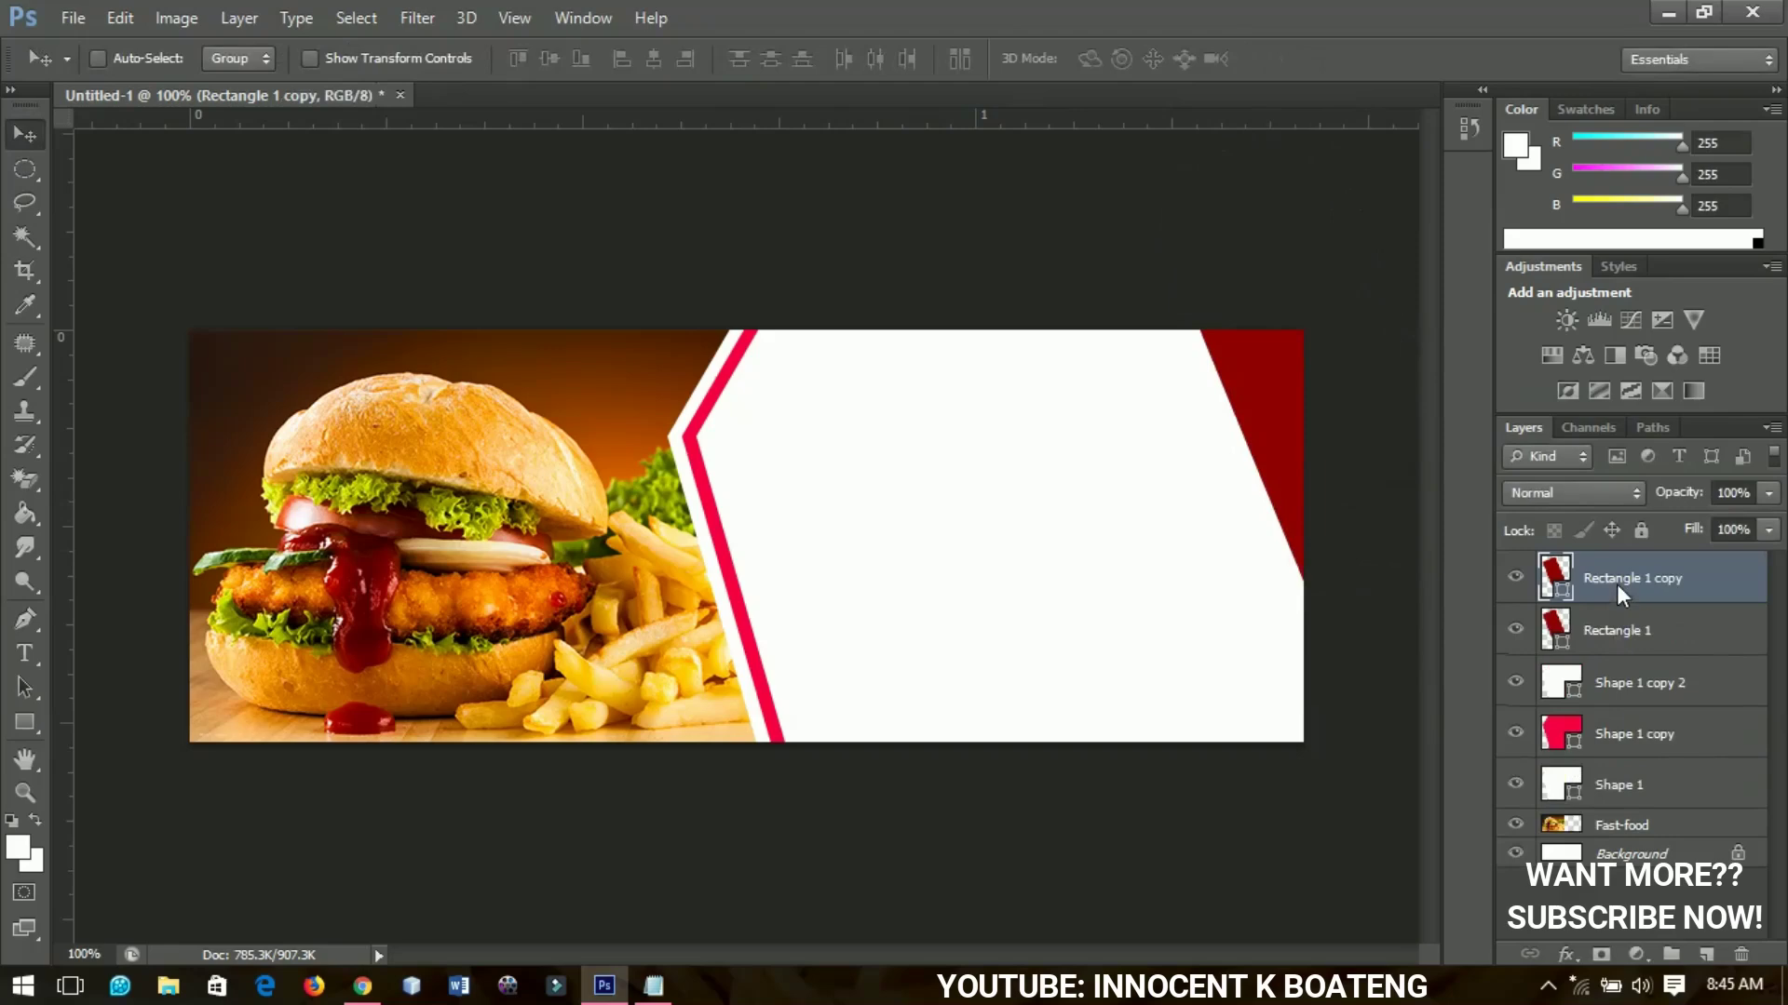
pyautogui.click(1616, 631)
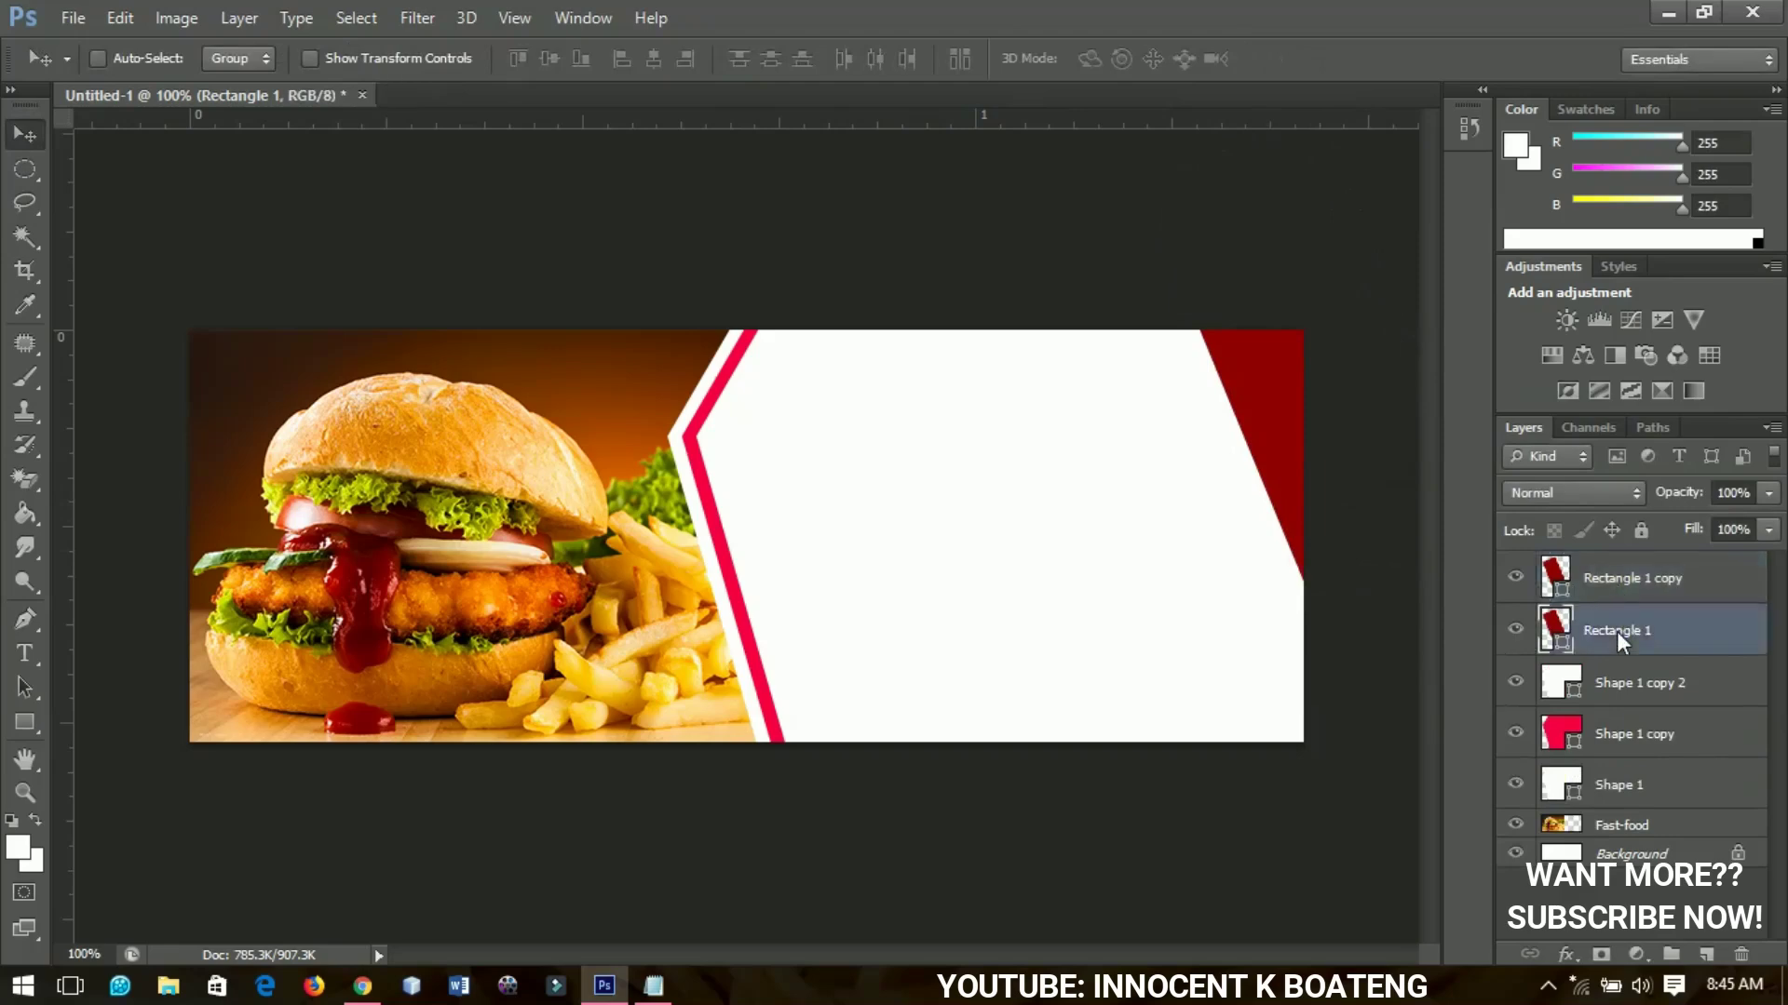
pyautogui.doubleClick(1562, 649)
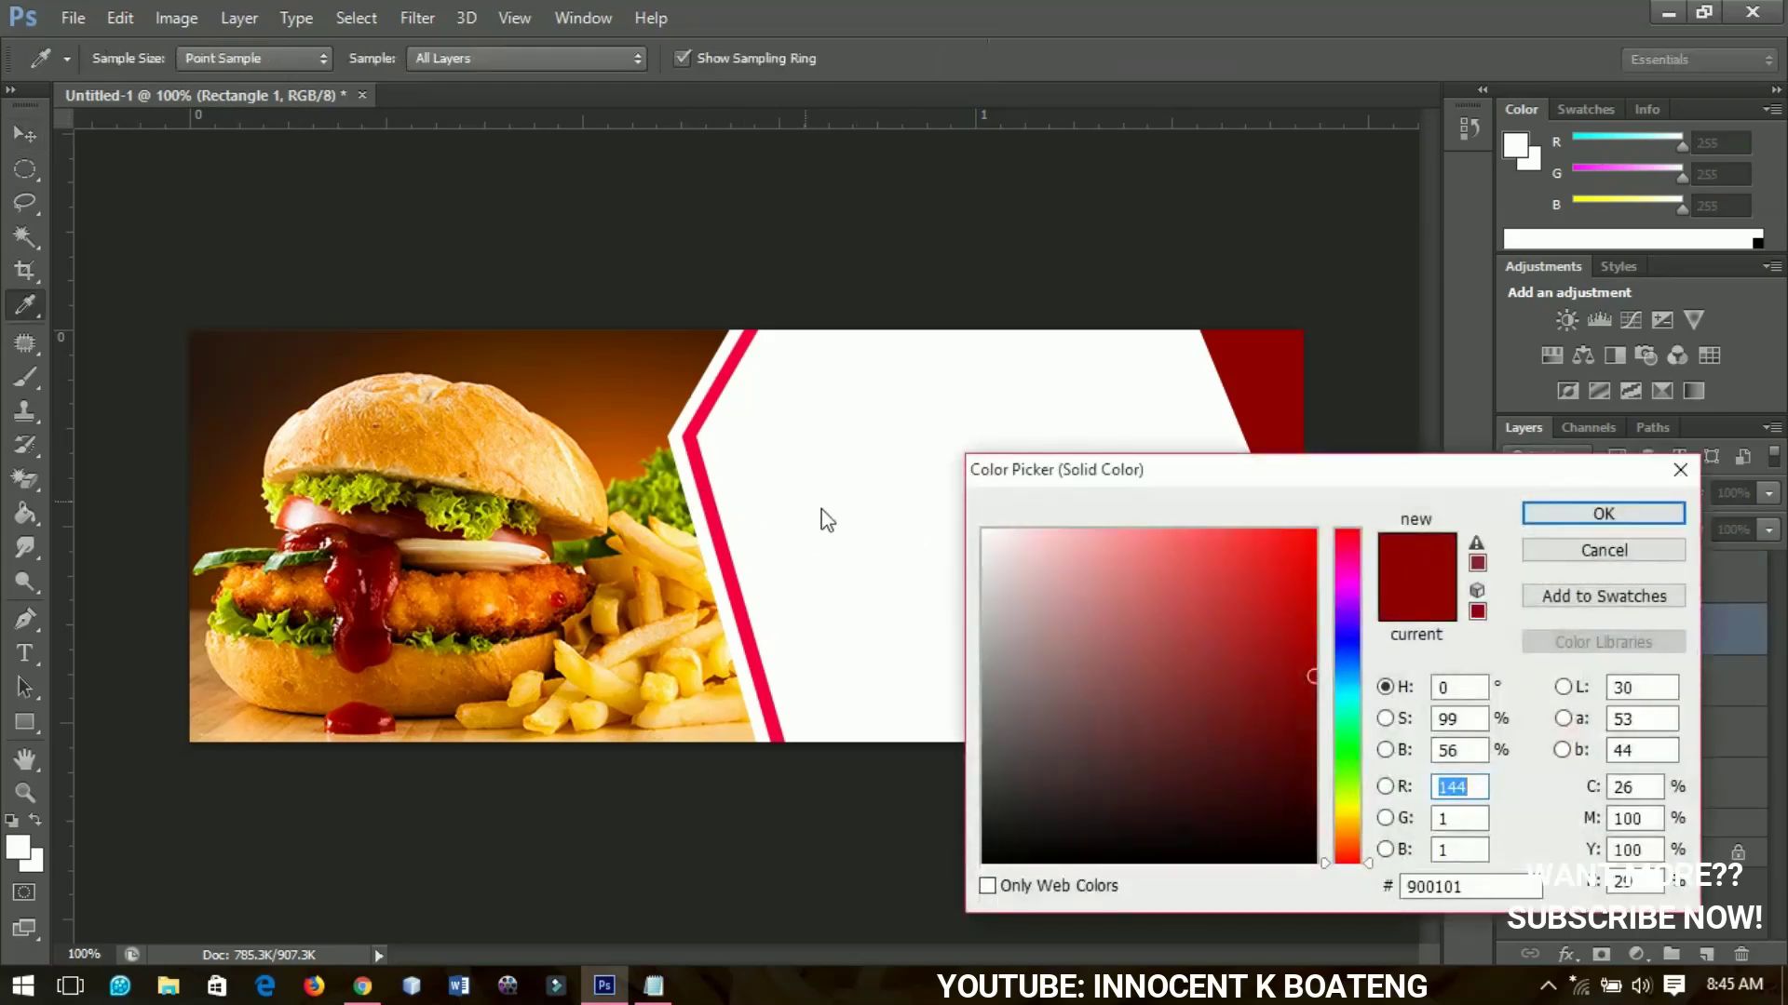
pyautogui.click(704, 485)
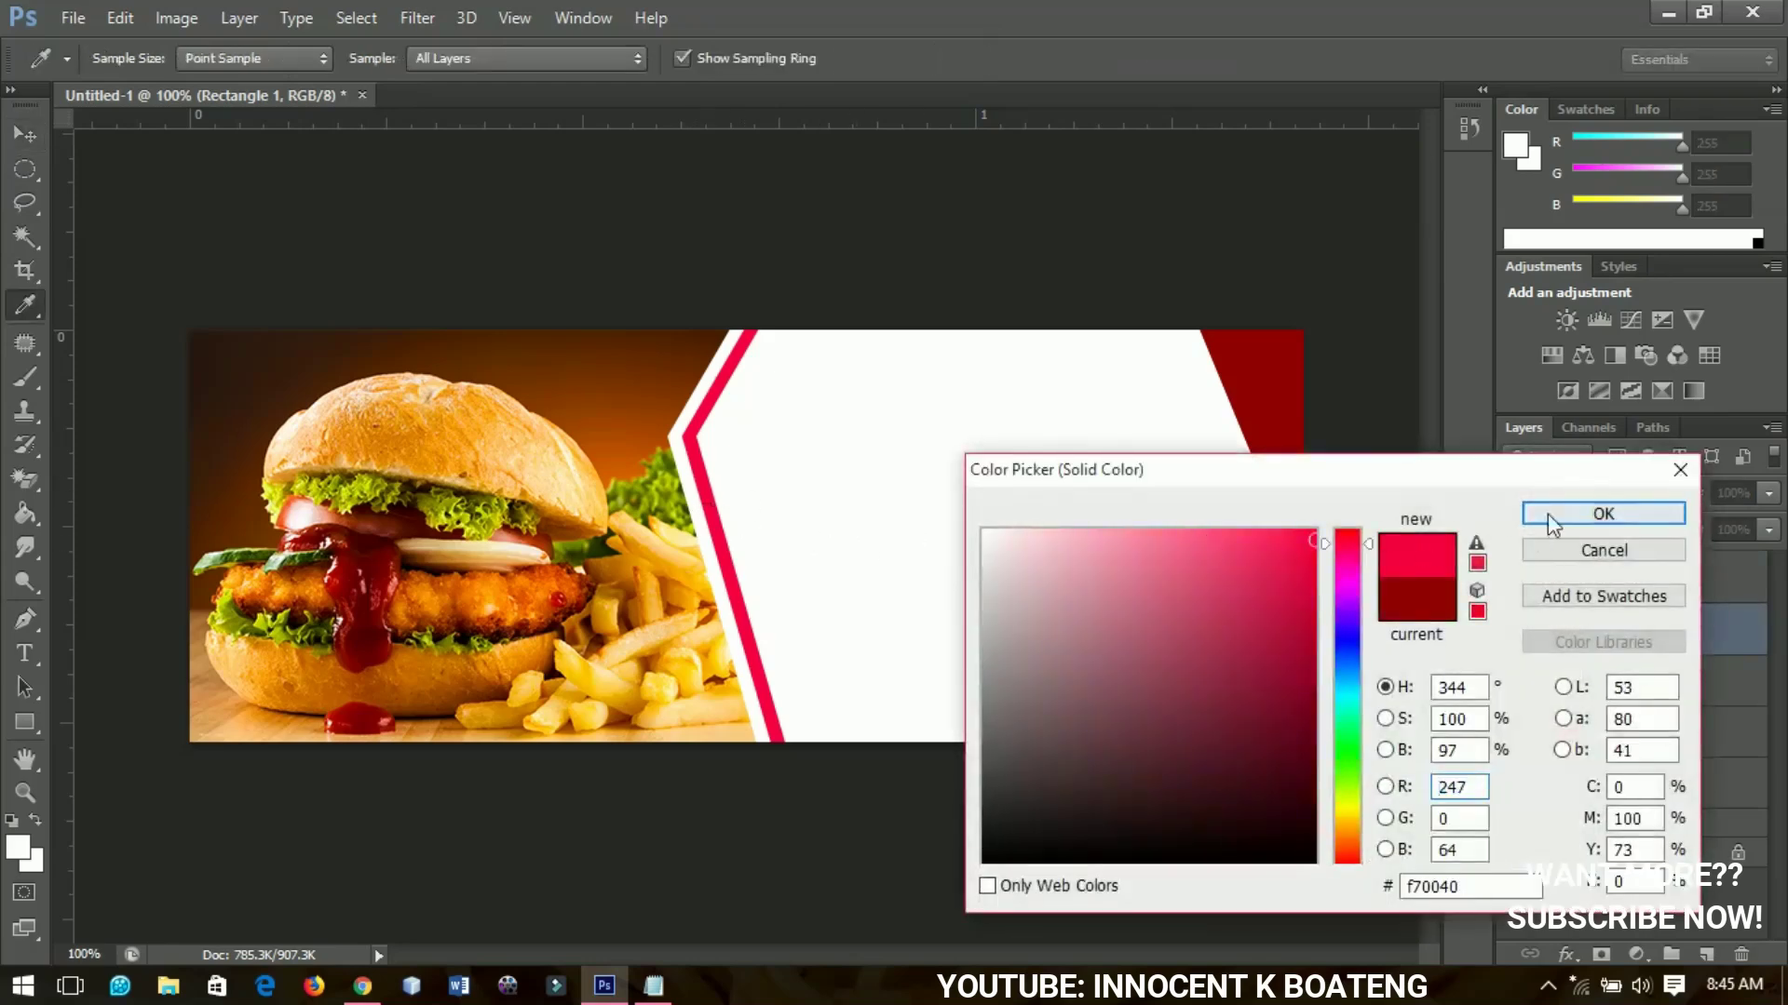
pyautogui.click(1547, 512)
pyautogui.press('Left')
pyautogui.press('Left')
pyautogui.press('Left')
pyautogui.press('Left')
pyautogui.press('Left')
pyautogui.press('Left')
pyautogui.press('Left')
pyautogui.press('Left')
pyautogui.press('Left')
pyautogui.press('Left')
pyautogui.press('Left')
pyautogui.press('Left')
pyautogui.press('Left')
pyautogui.press('Left')
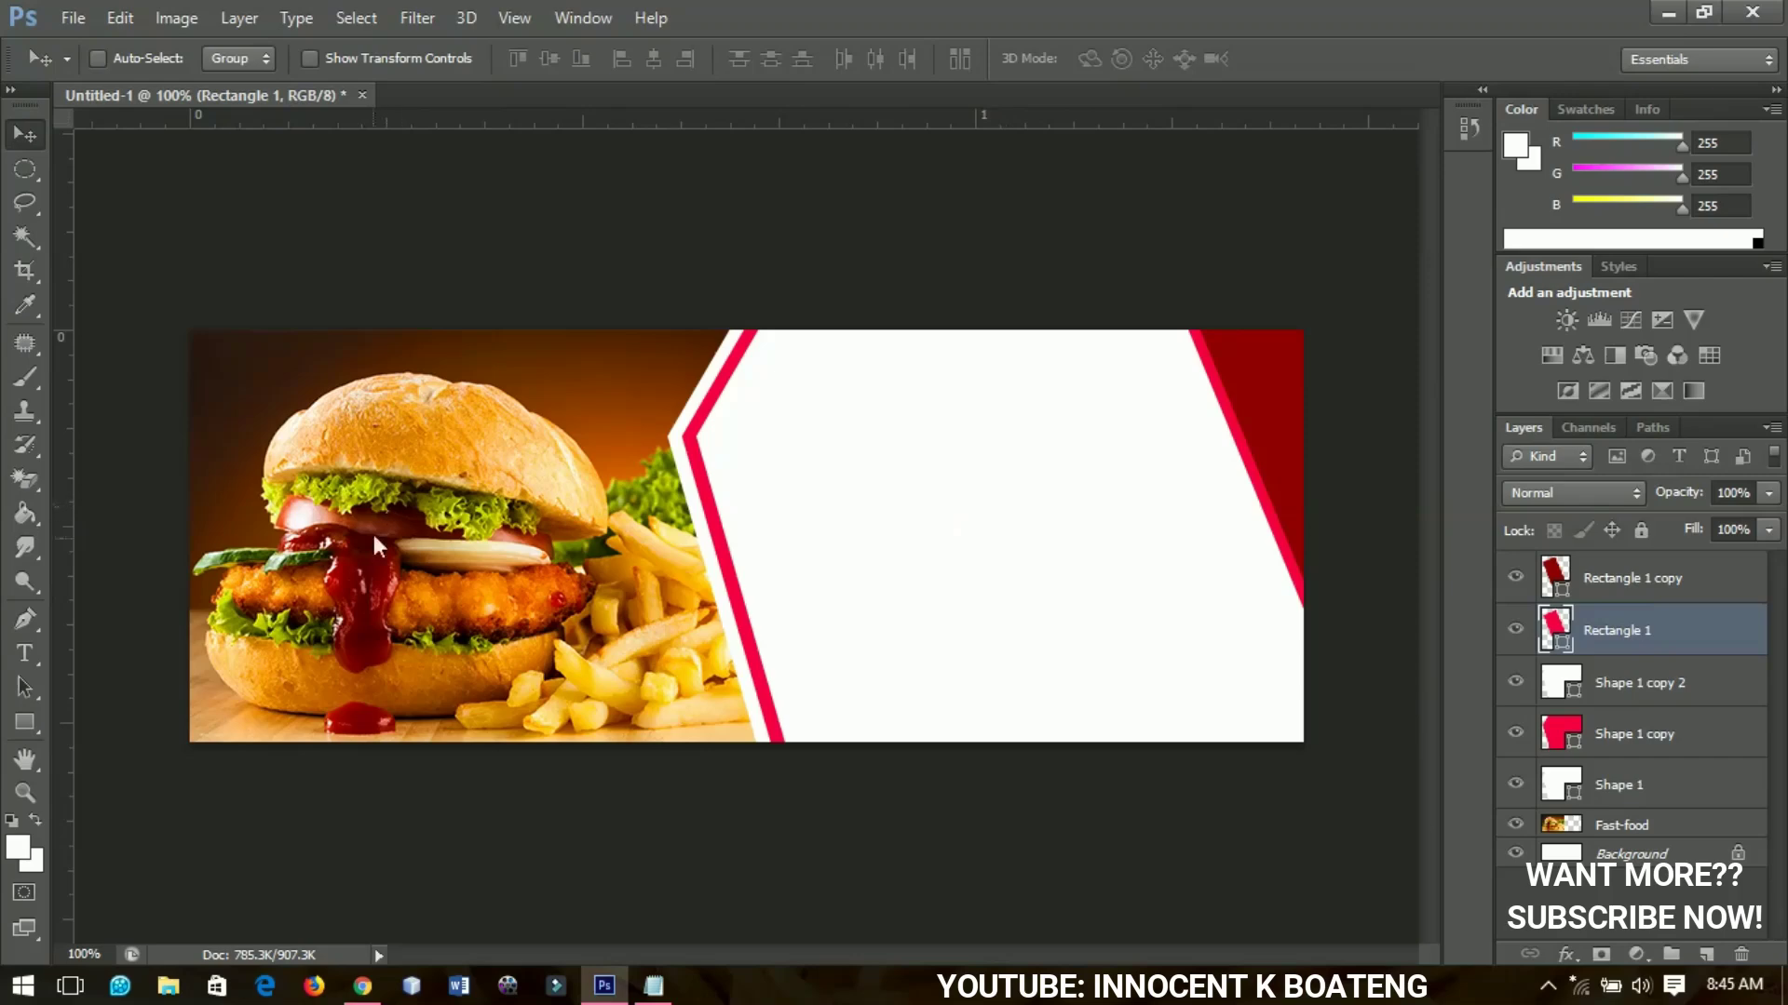
# Add the heading 'INNO FOOD JOINT' on the white panel in HelveticaInserat
pyautogui.click(1621, 575)
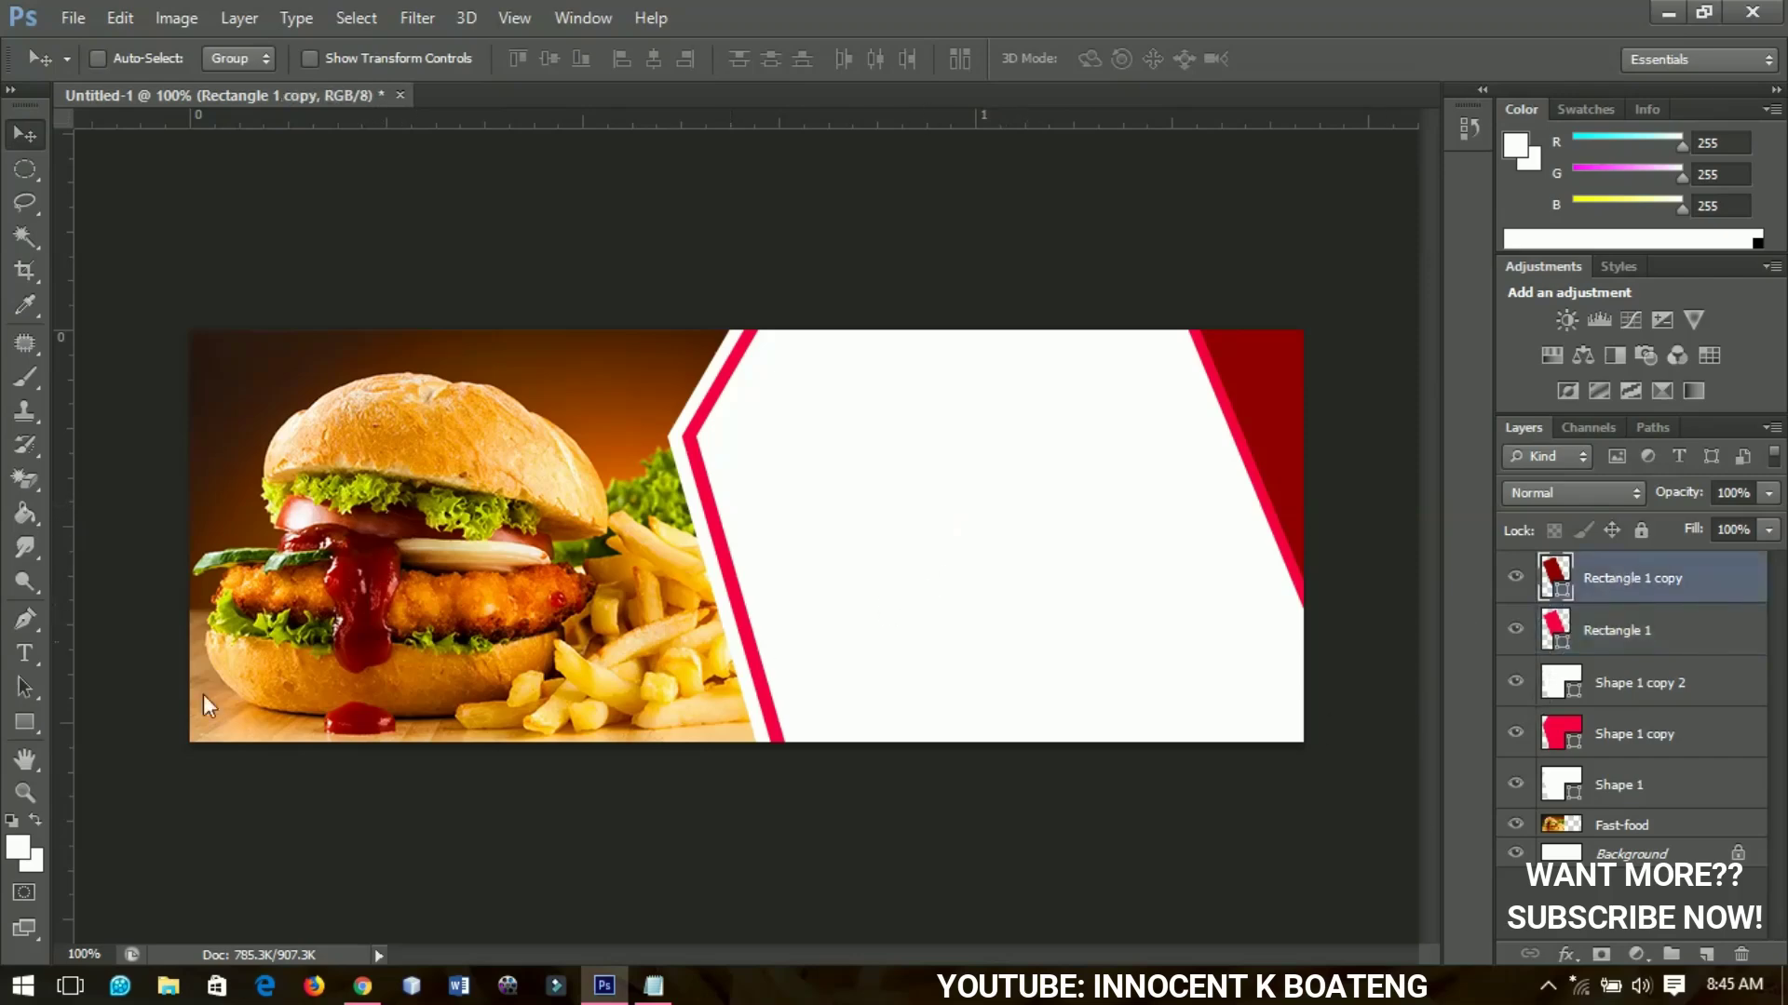
pyautogui.click(28, 658)
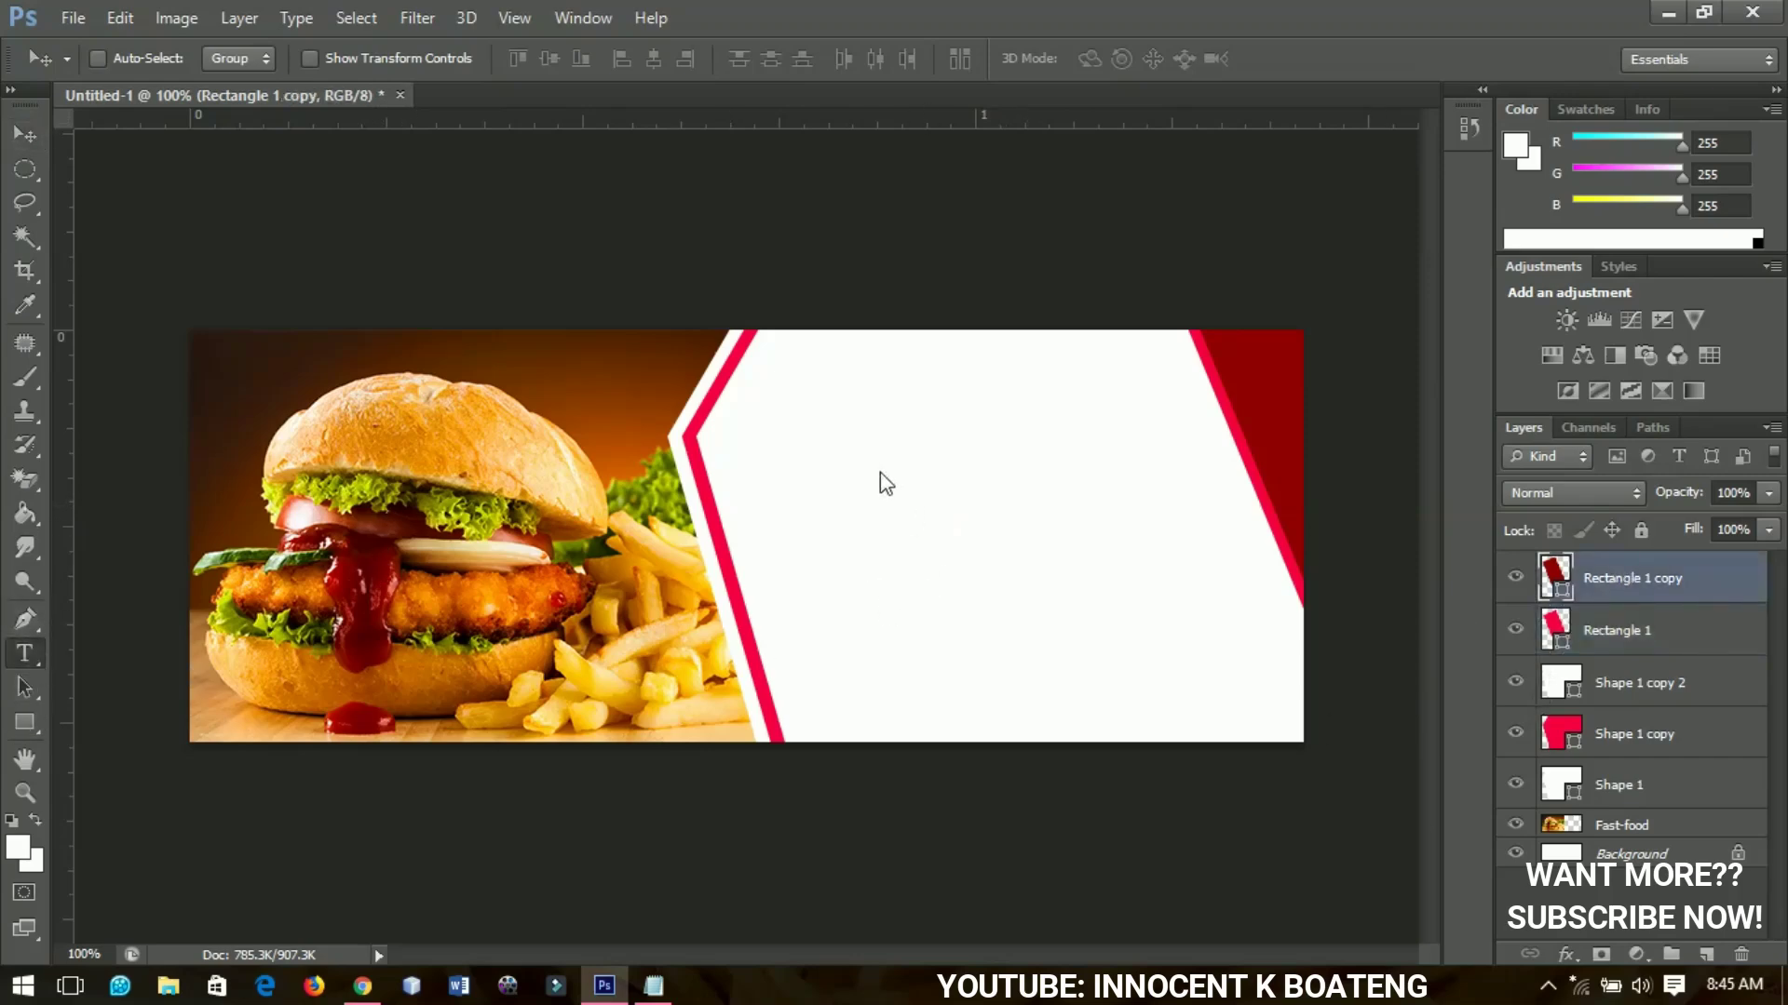
pyautogui.click(848, 437)
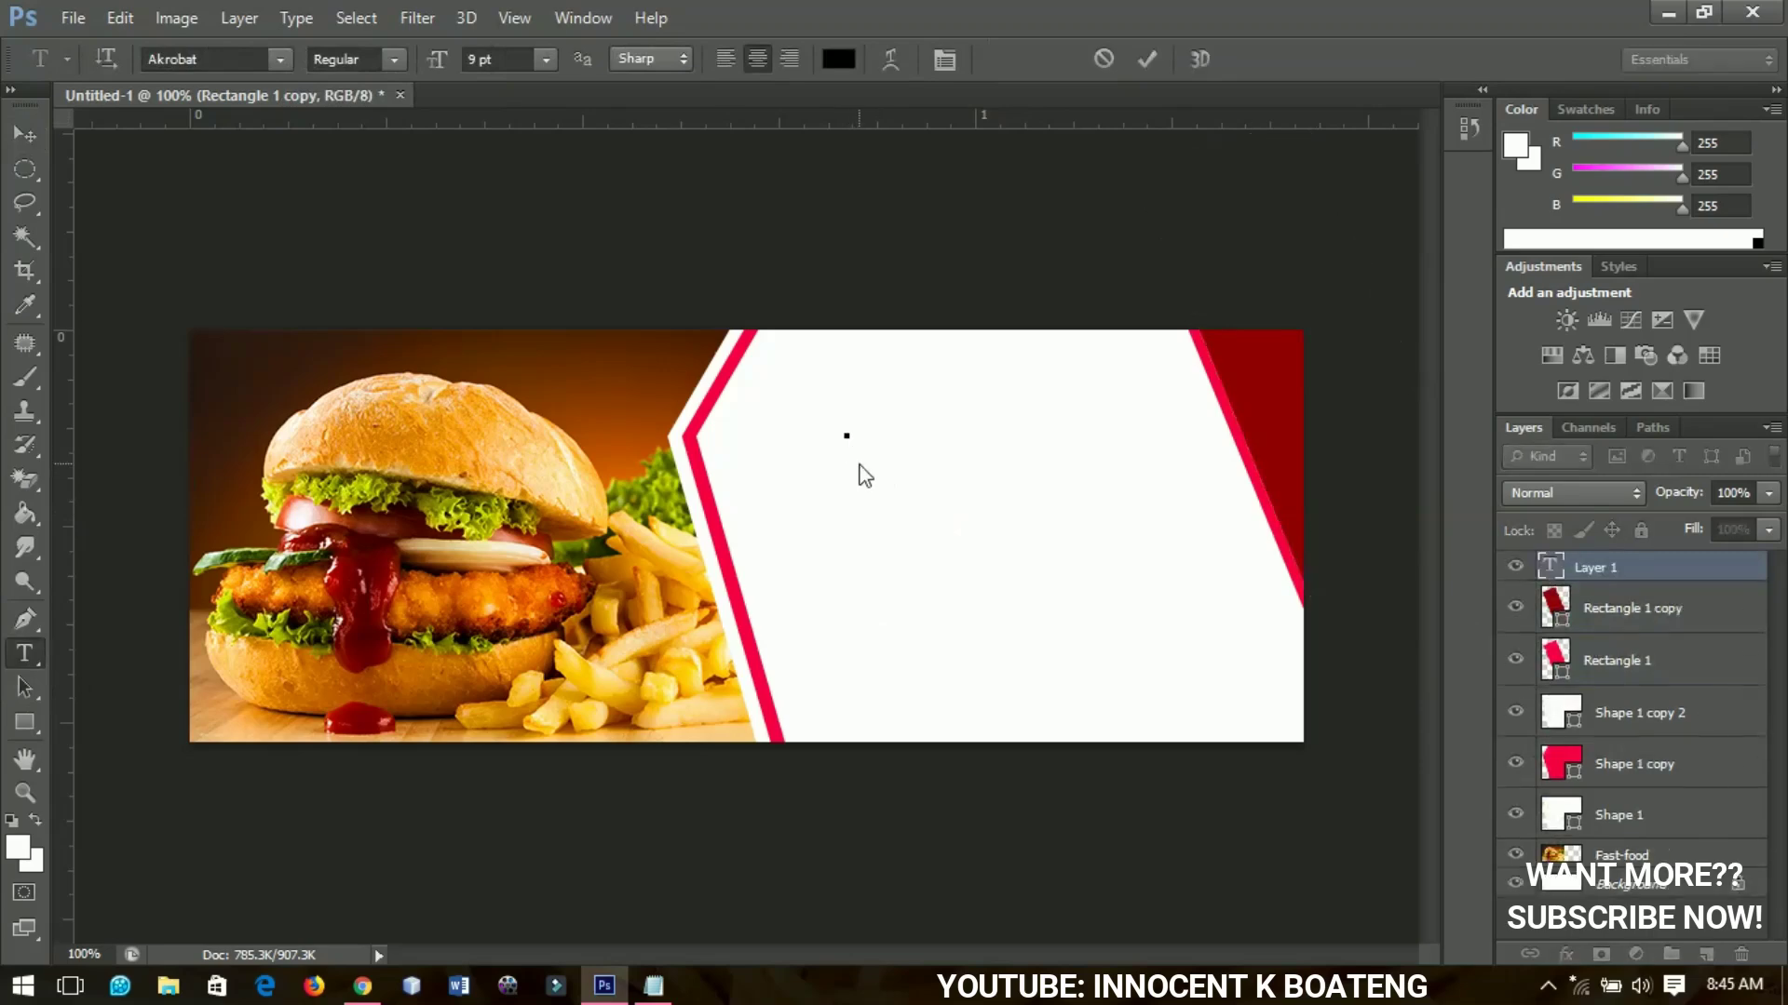
pyautogui.click(245, 60)
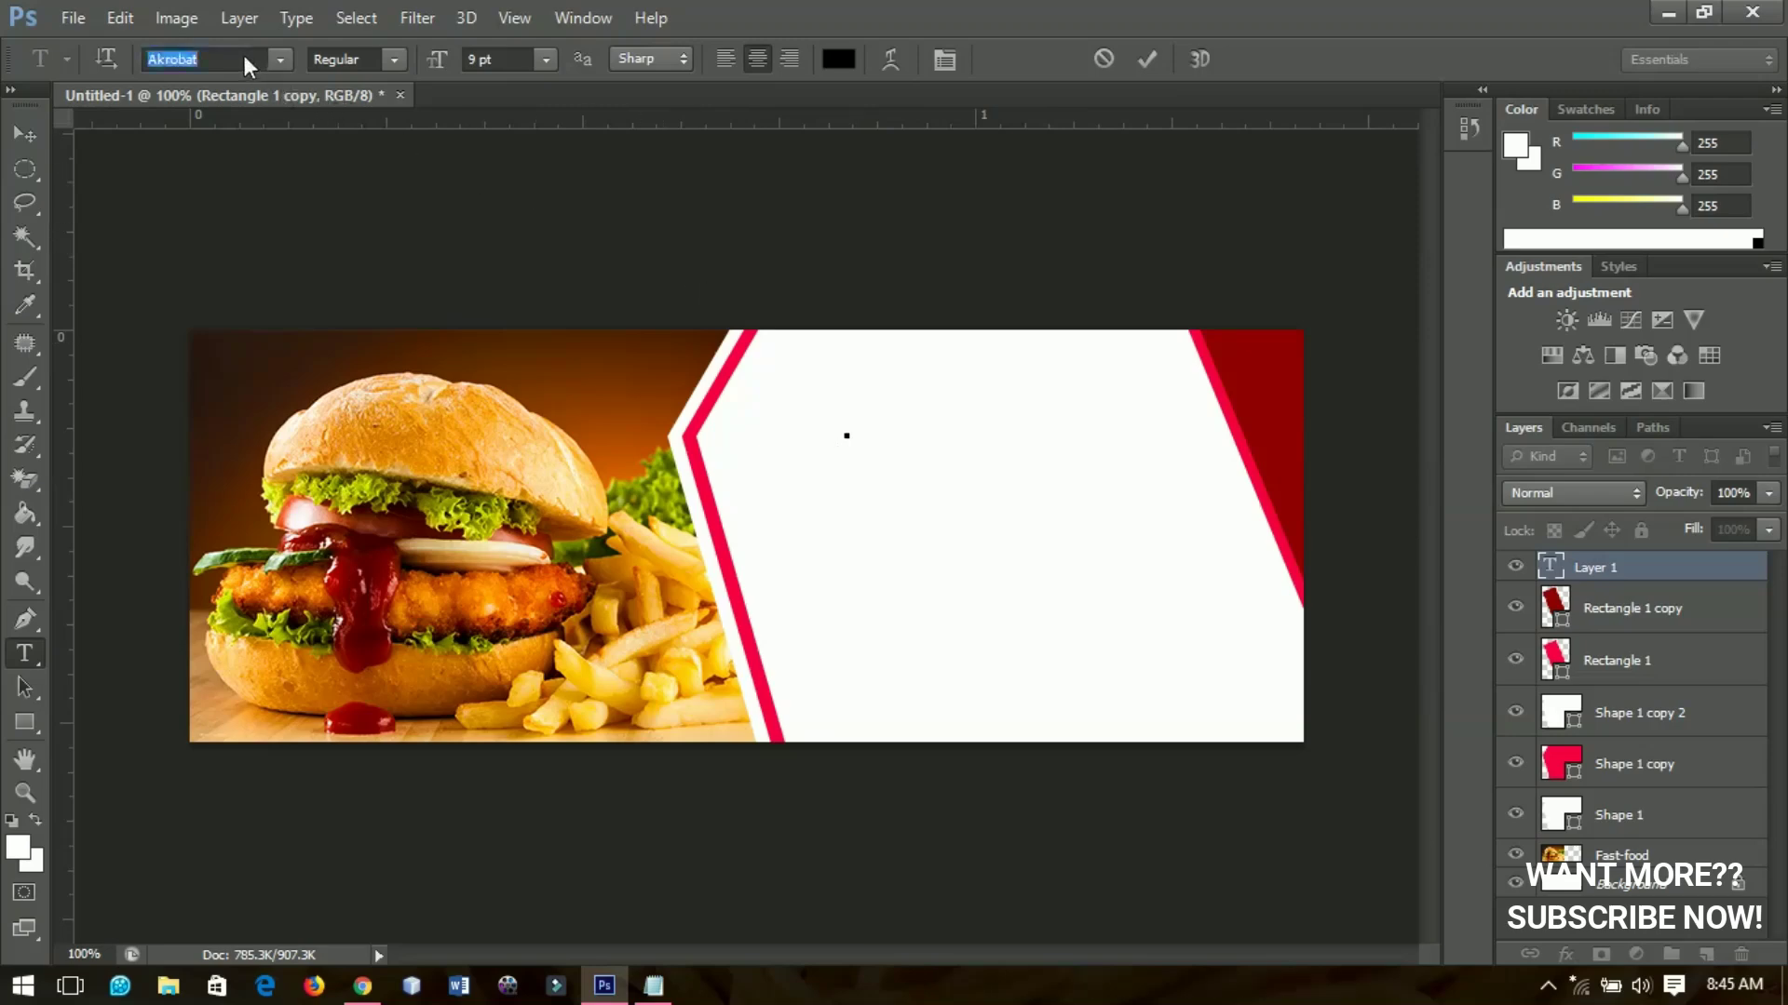
pyautogui.write('HelveticaInserat...')
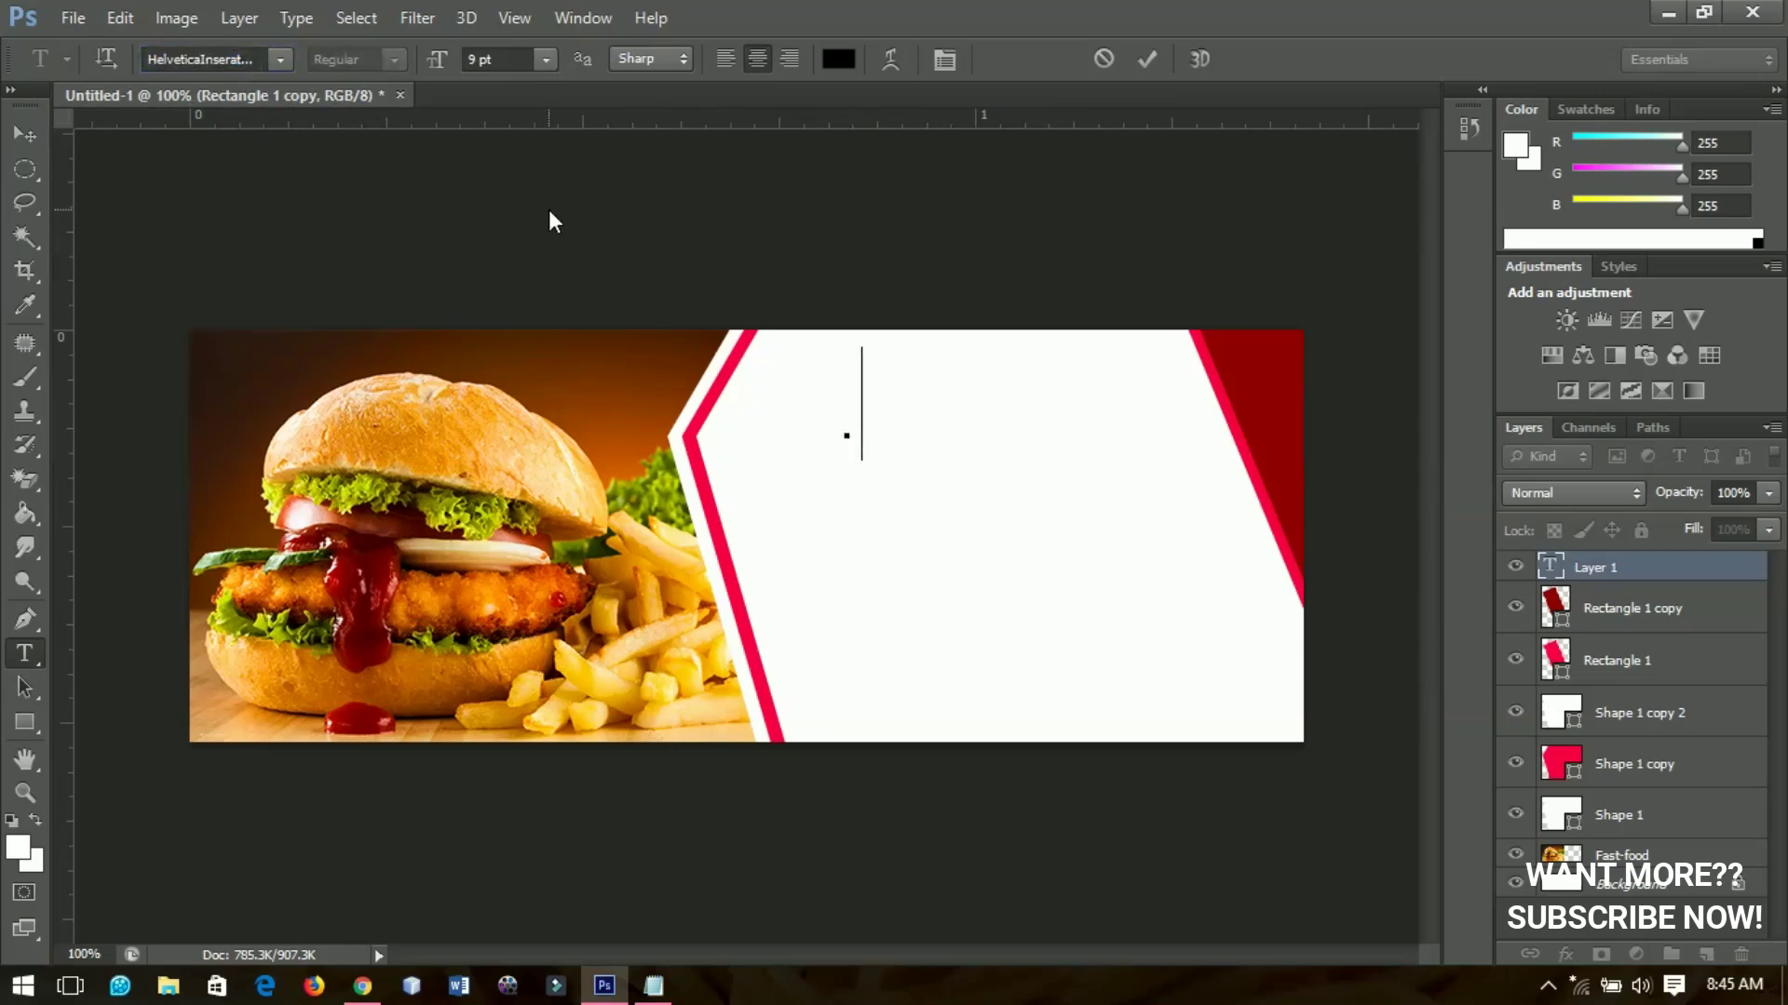
pyautogui.write('INNO ')
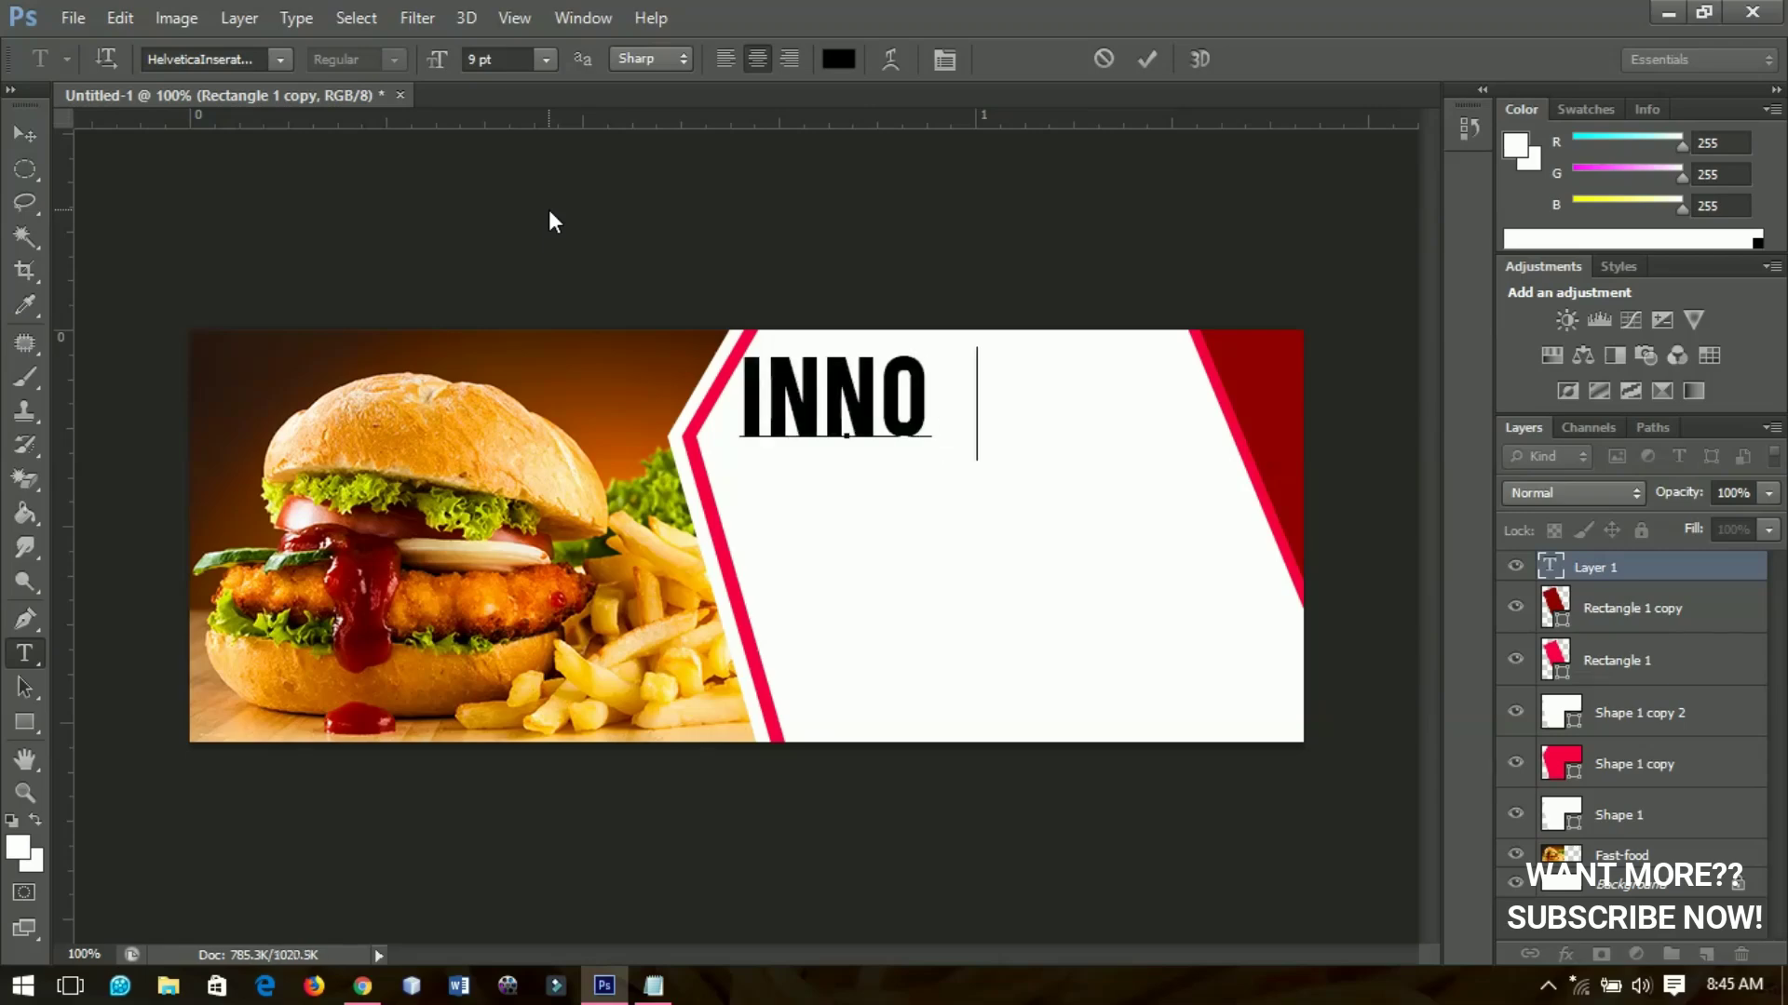
pyautogui.write('F    ')
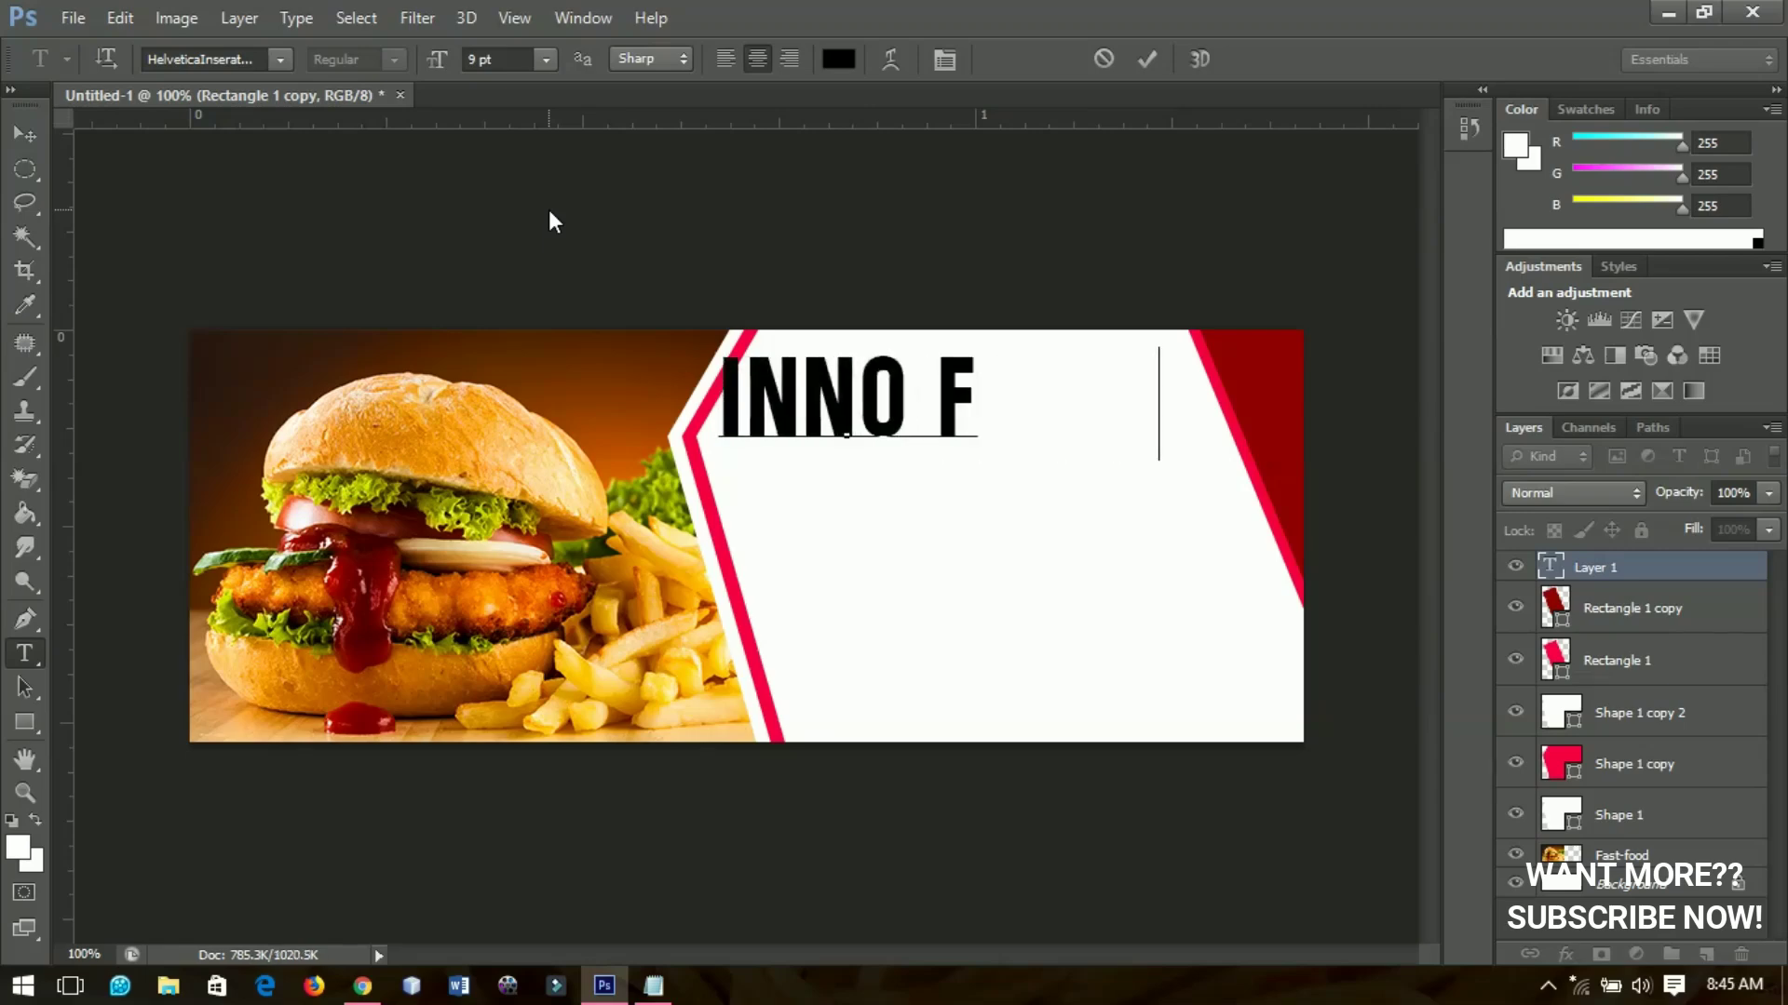
pyautogui.write('JOINT')
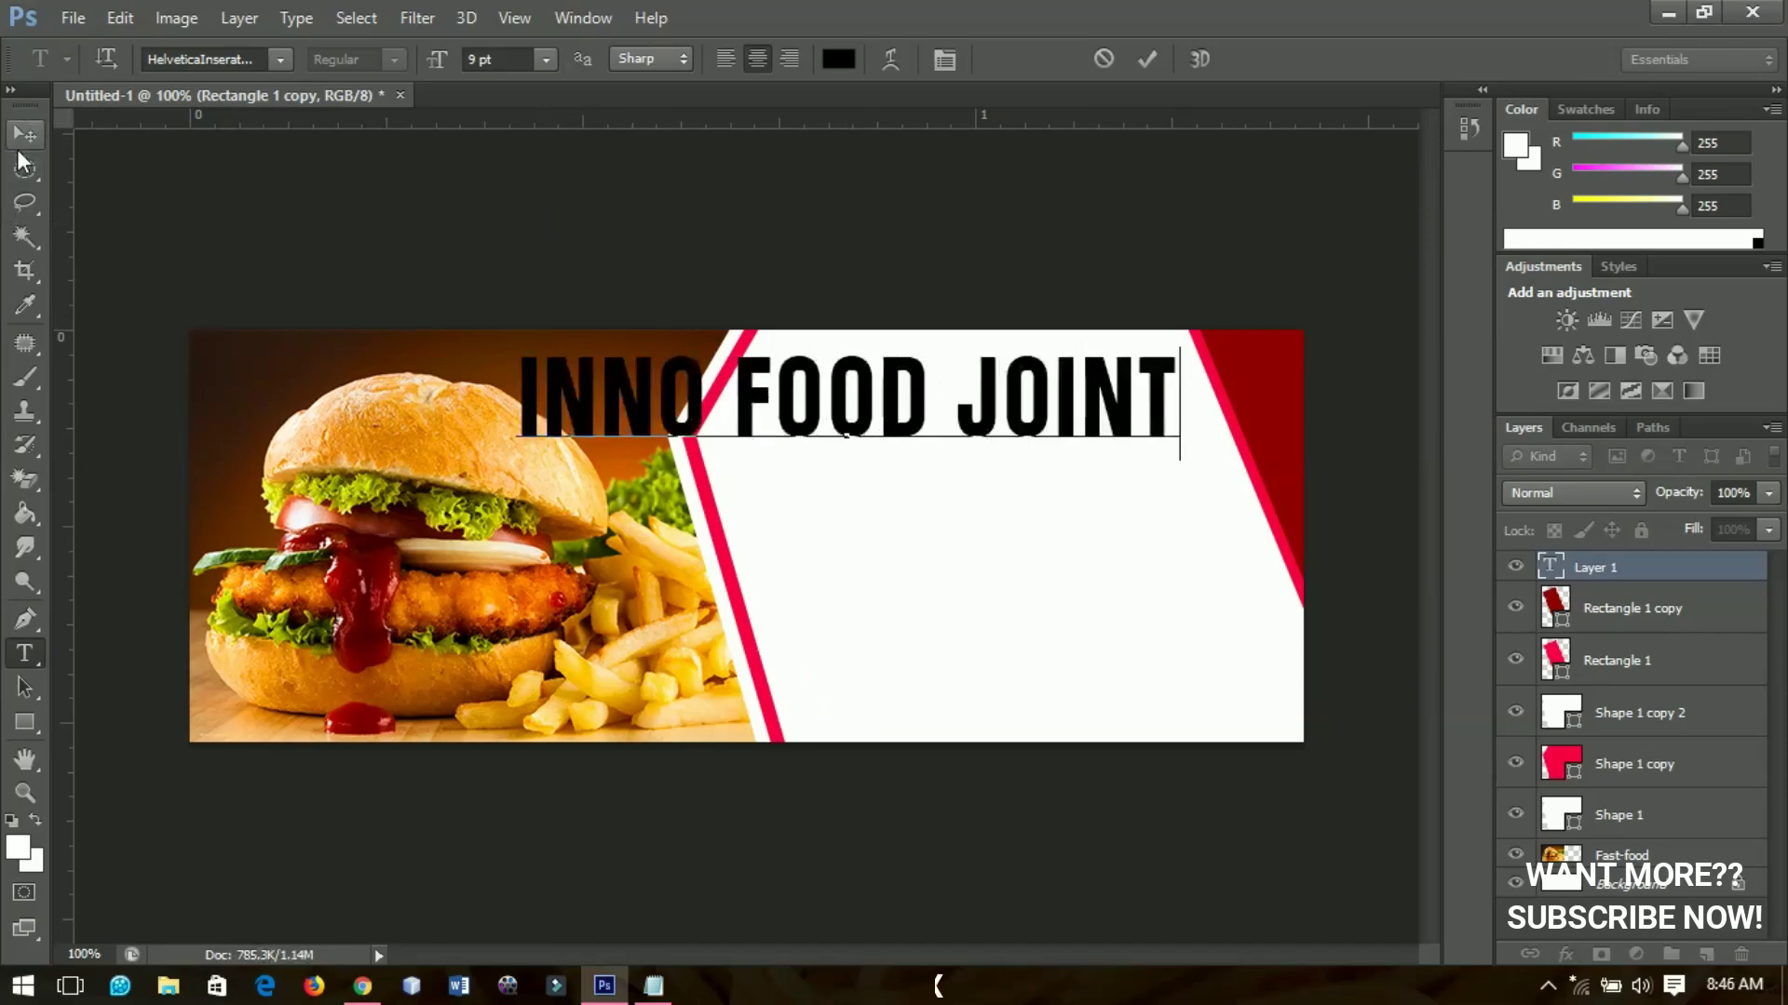
pyautogui.click(26, 134)
# Scale the heading down to about 60% and move it right near the panel's top
pyautogui.hotkey('ctrl', 't')
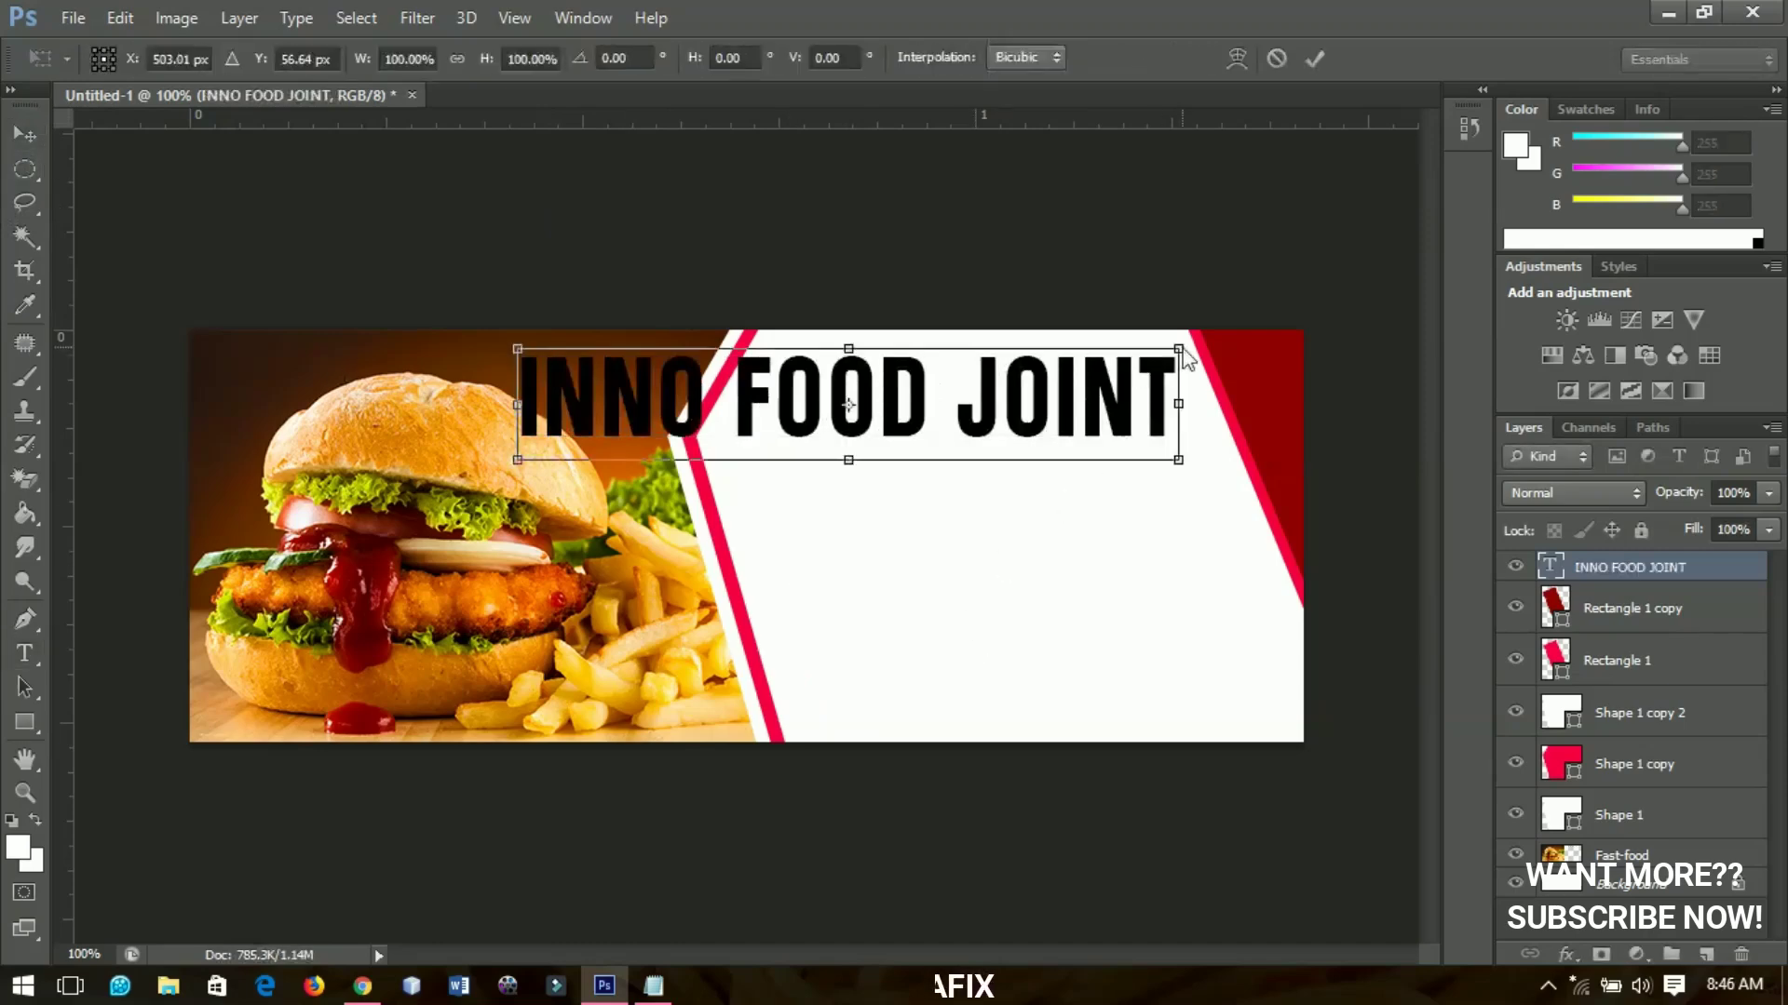
pyautogui.moveTo(1185, 347); pyautogui.dragTo(1052, 382)
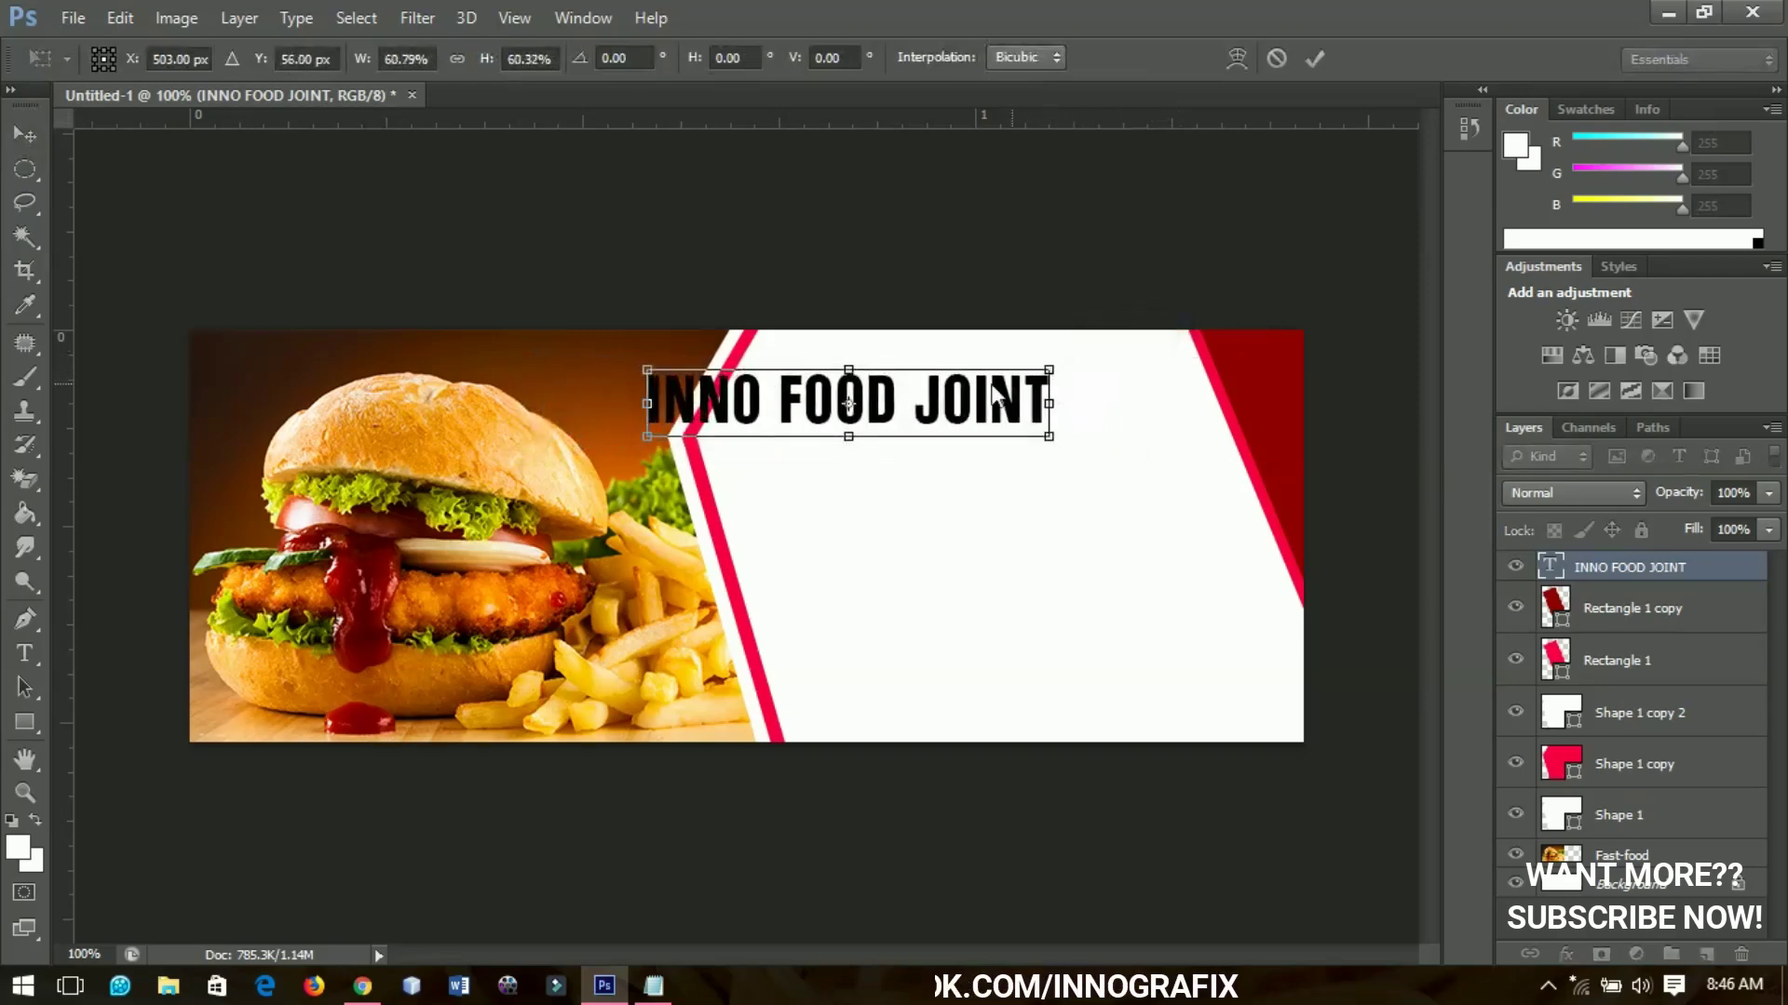
pyautogui.press('Return')
pyautogui.moveTo(907, 422); pyautogui.dragTo(1009, 447)
# Colour the word INNO with the banner stripe's sampled pink-red, keeping FOOD JOINT black
pyautogui.press('r')
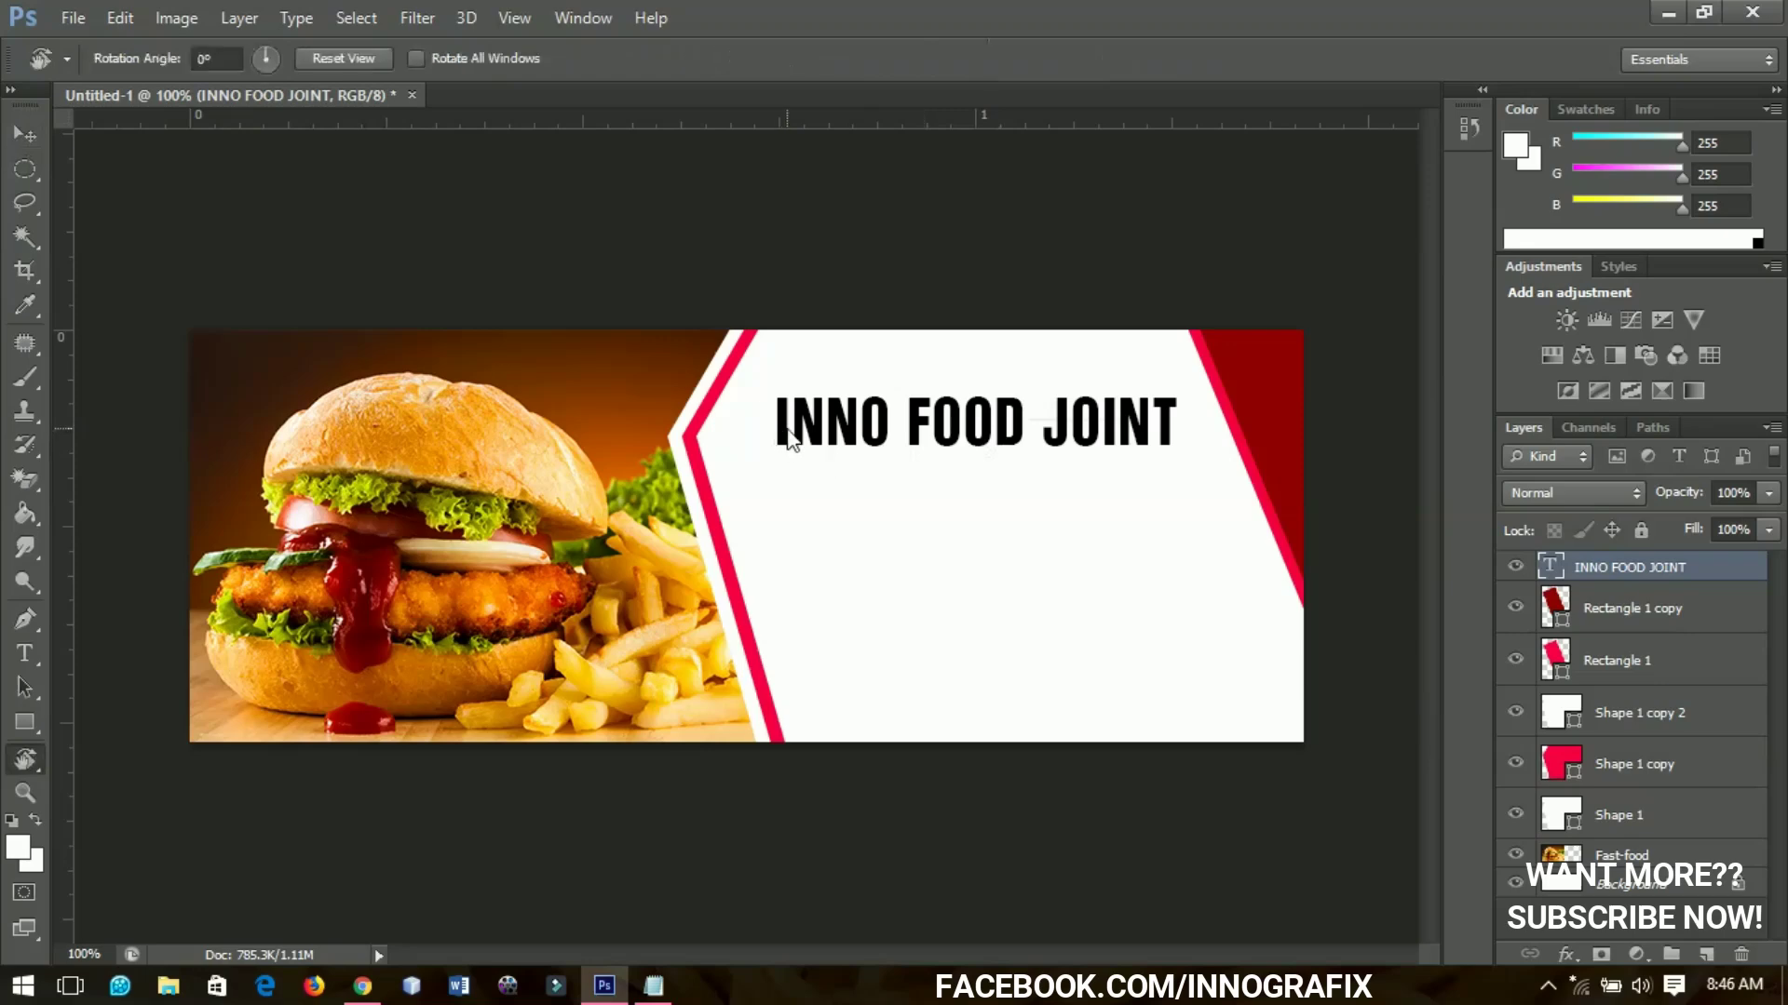
pyautogui.press('t')
pyautogui.moveTo(782, 431); pyautogui.dragTo(883, 428)
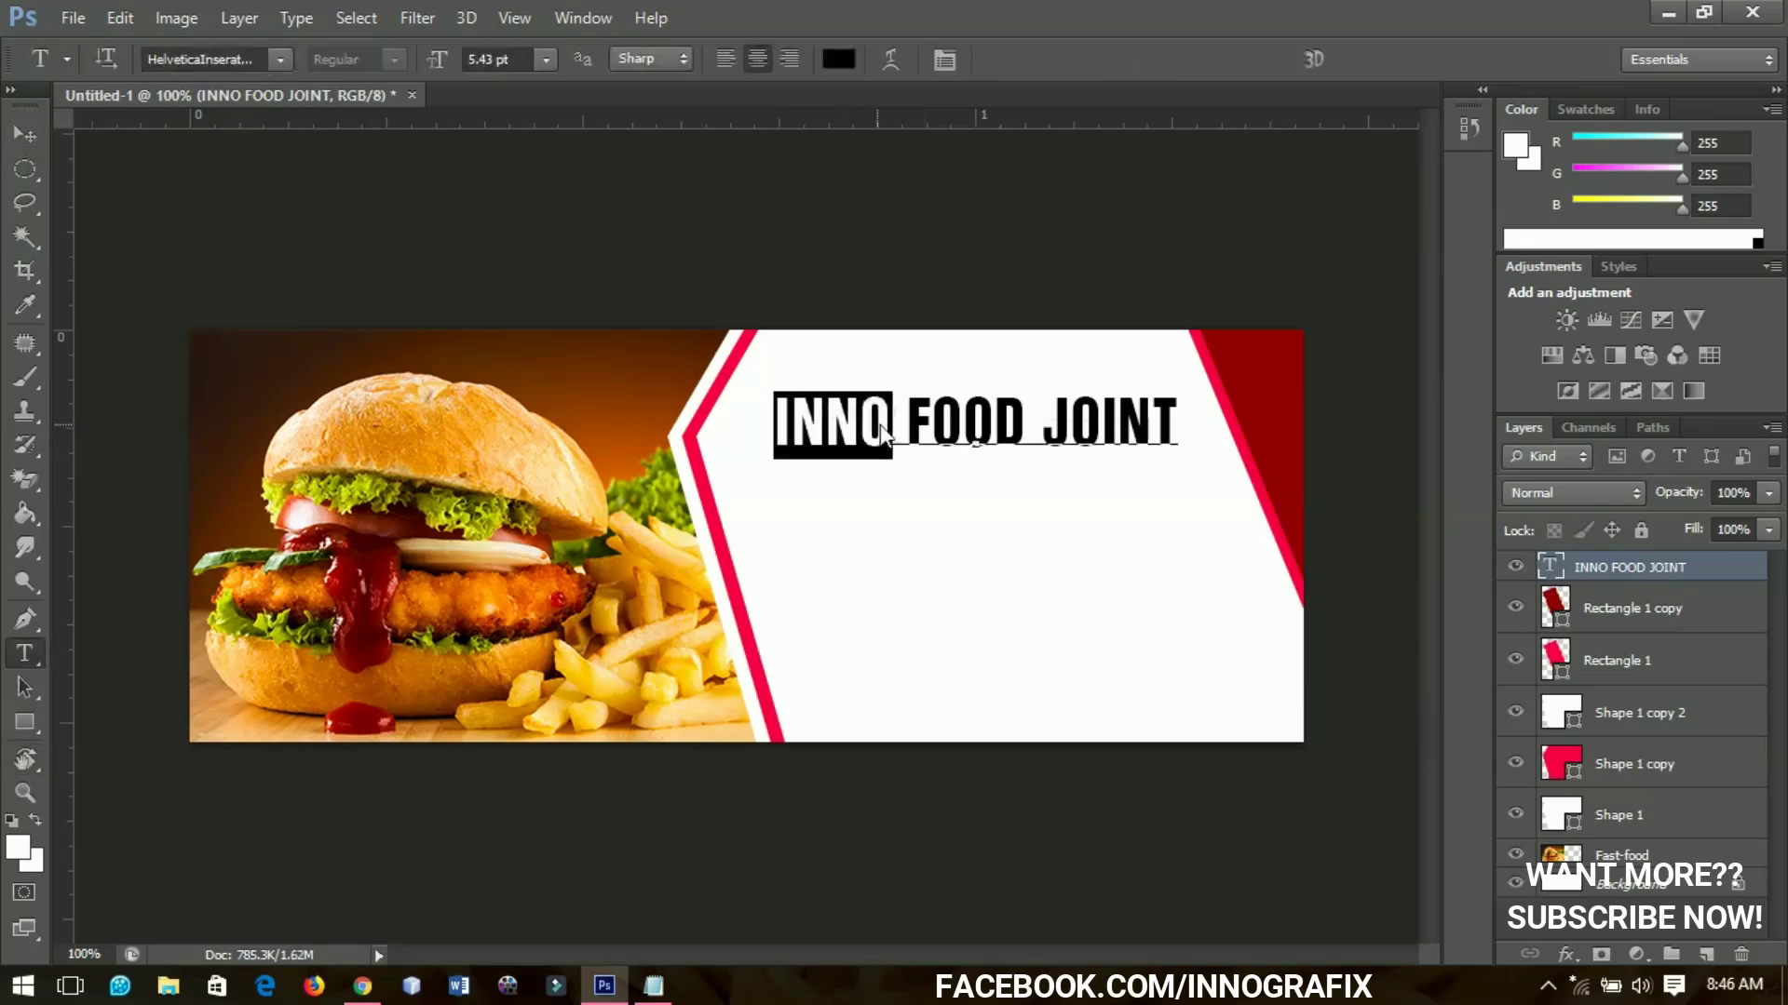
pyautogui.click(834, 62)
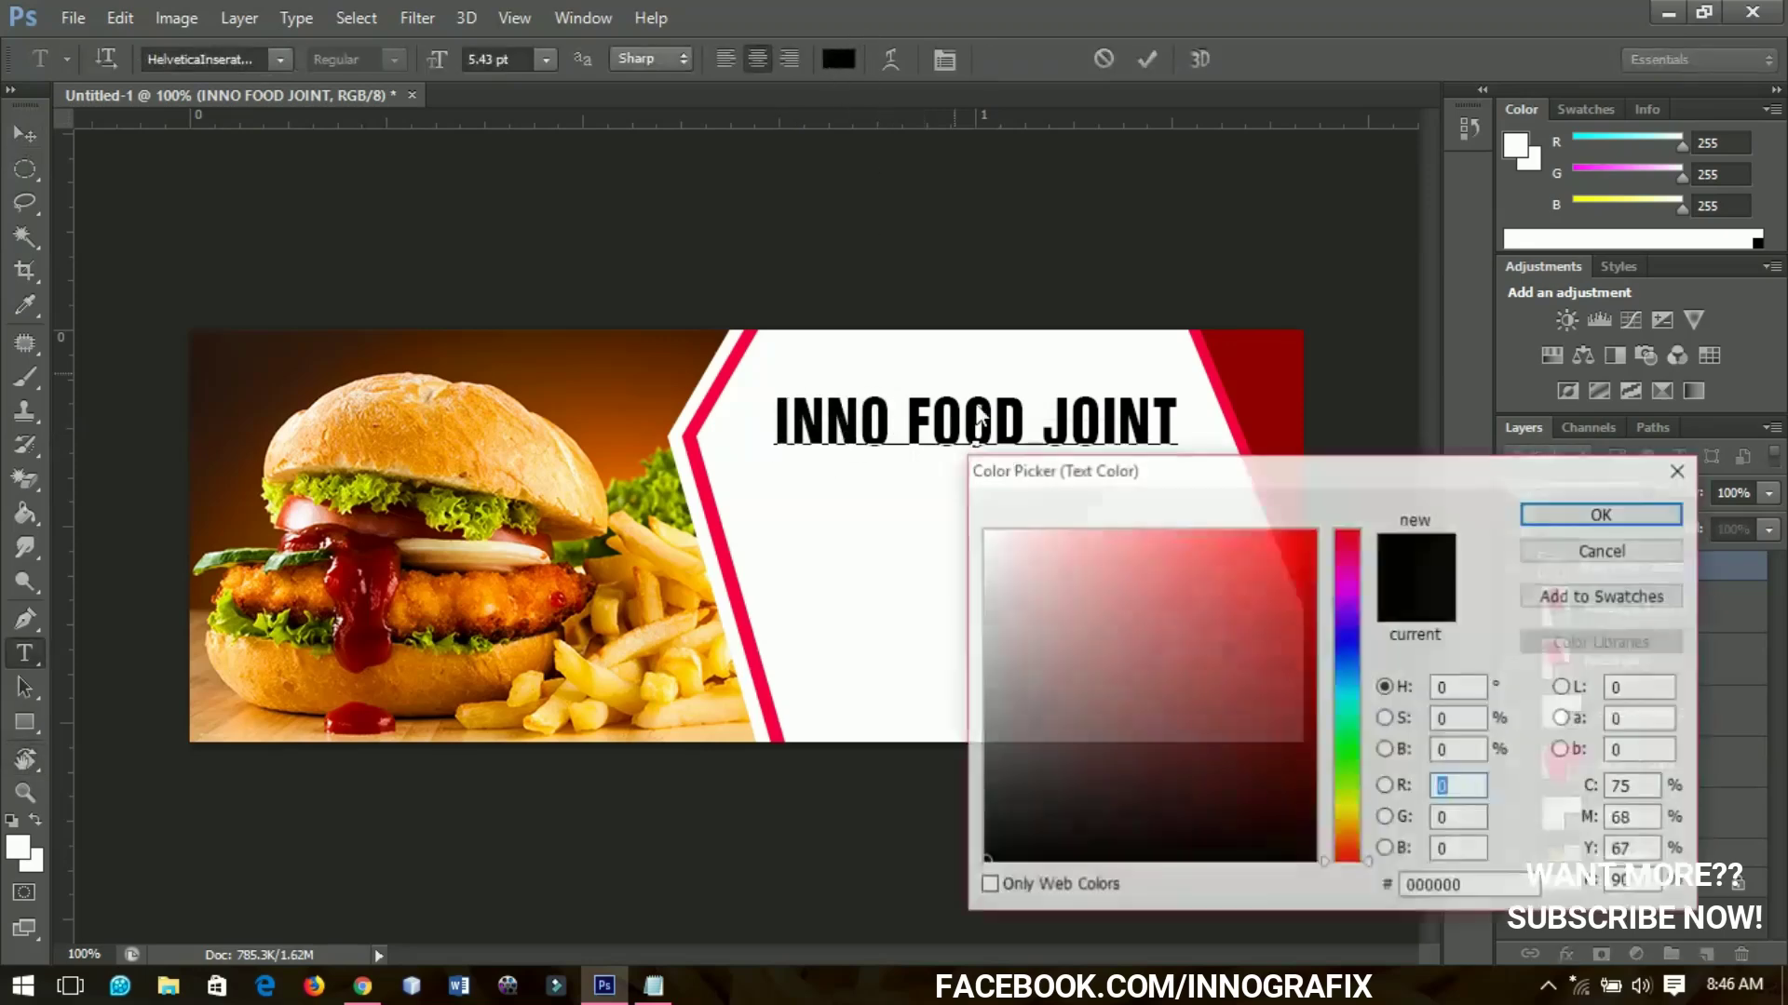
pyautogui.click(696, 458)
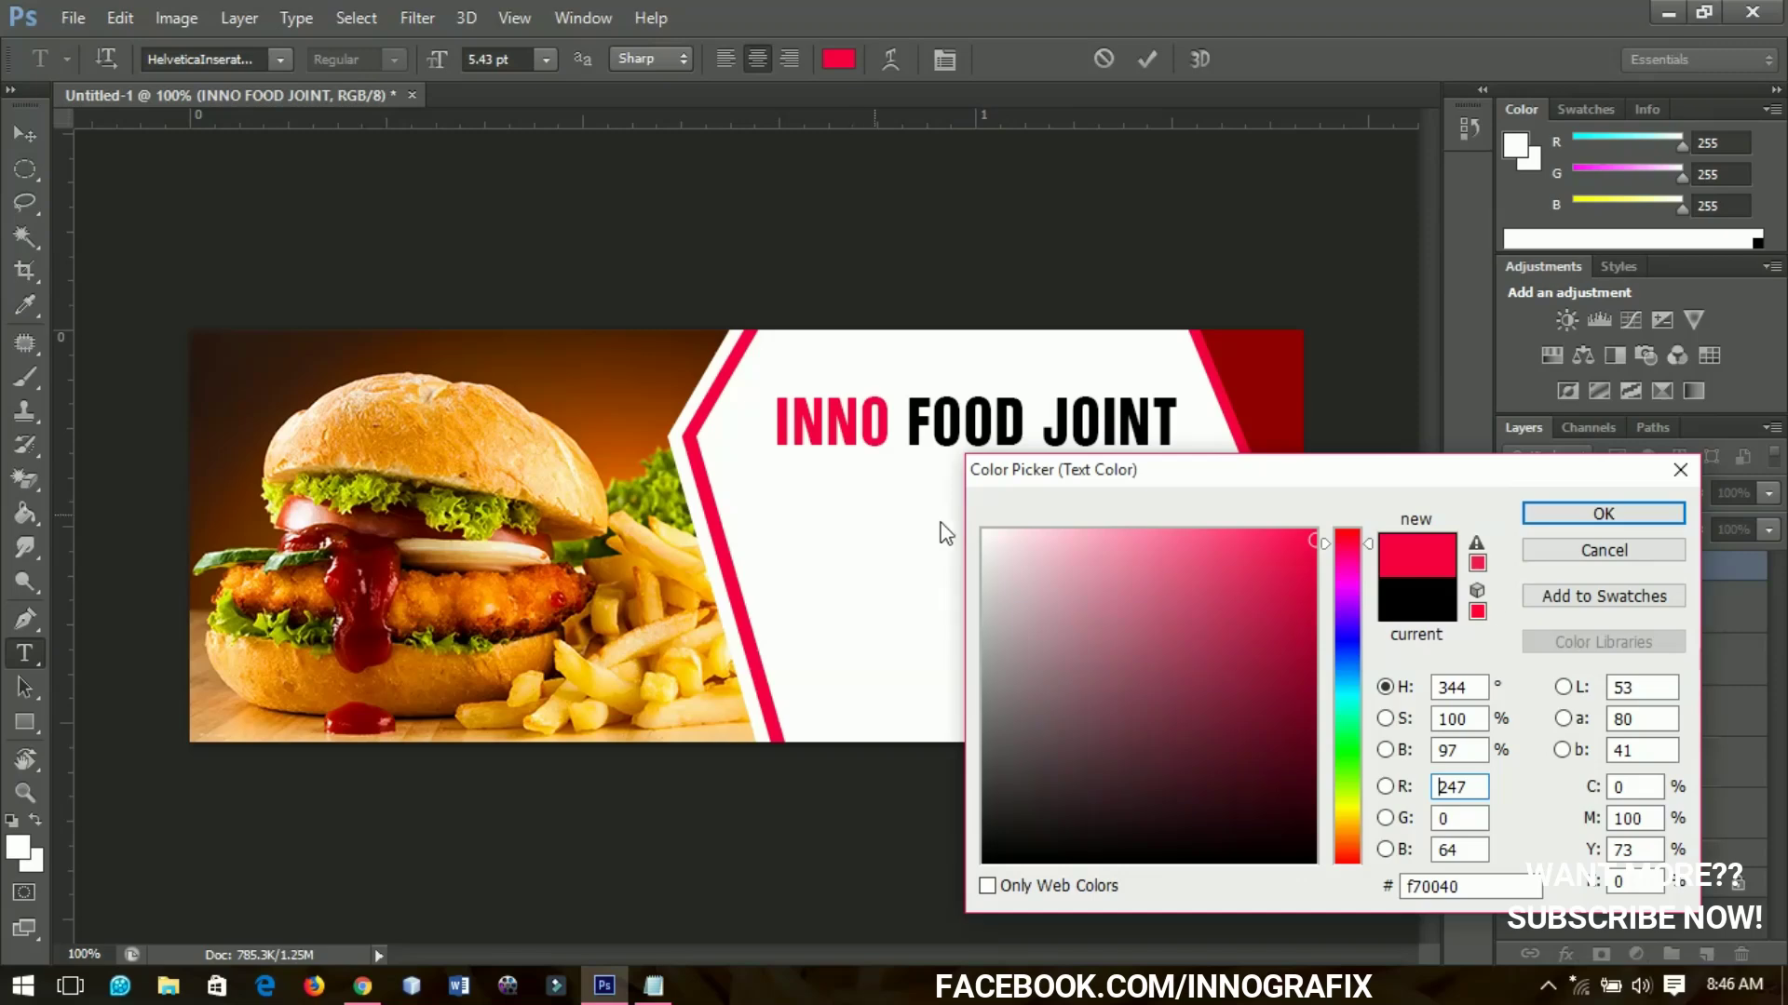
pyautogui.click(1315, 546)
pyautogui.click(1551, 508)
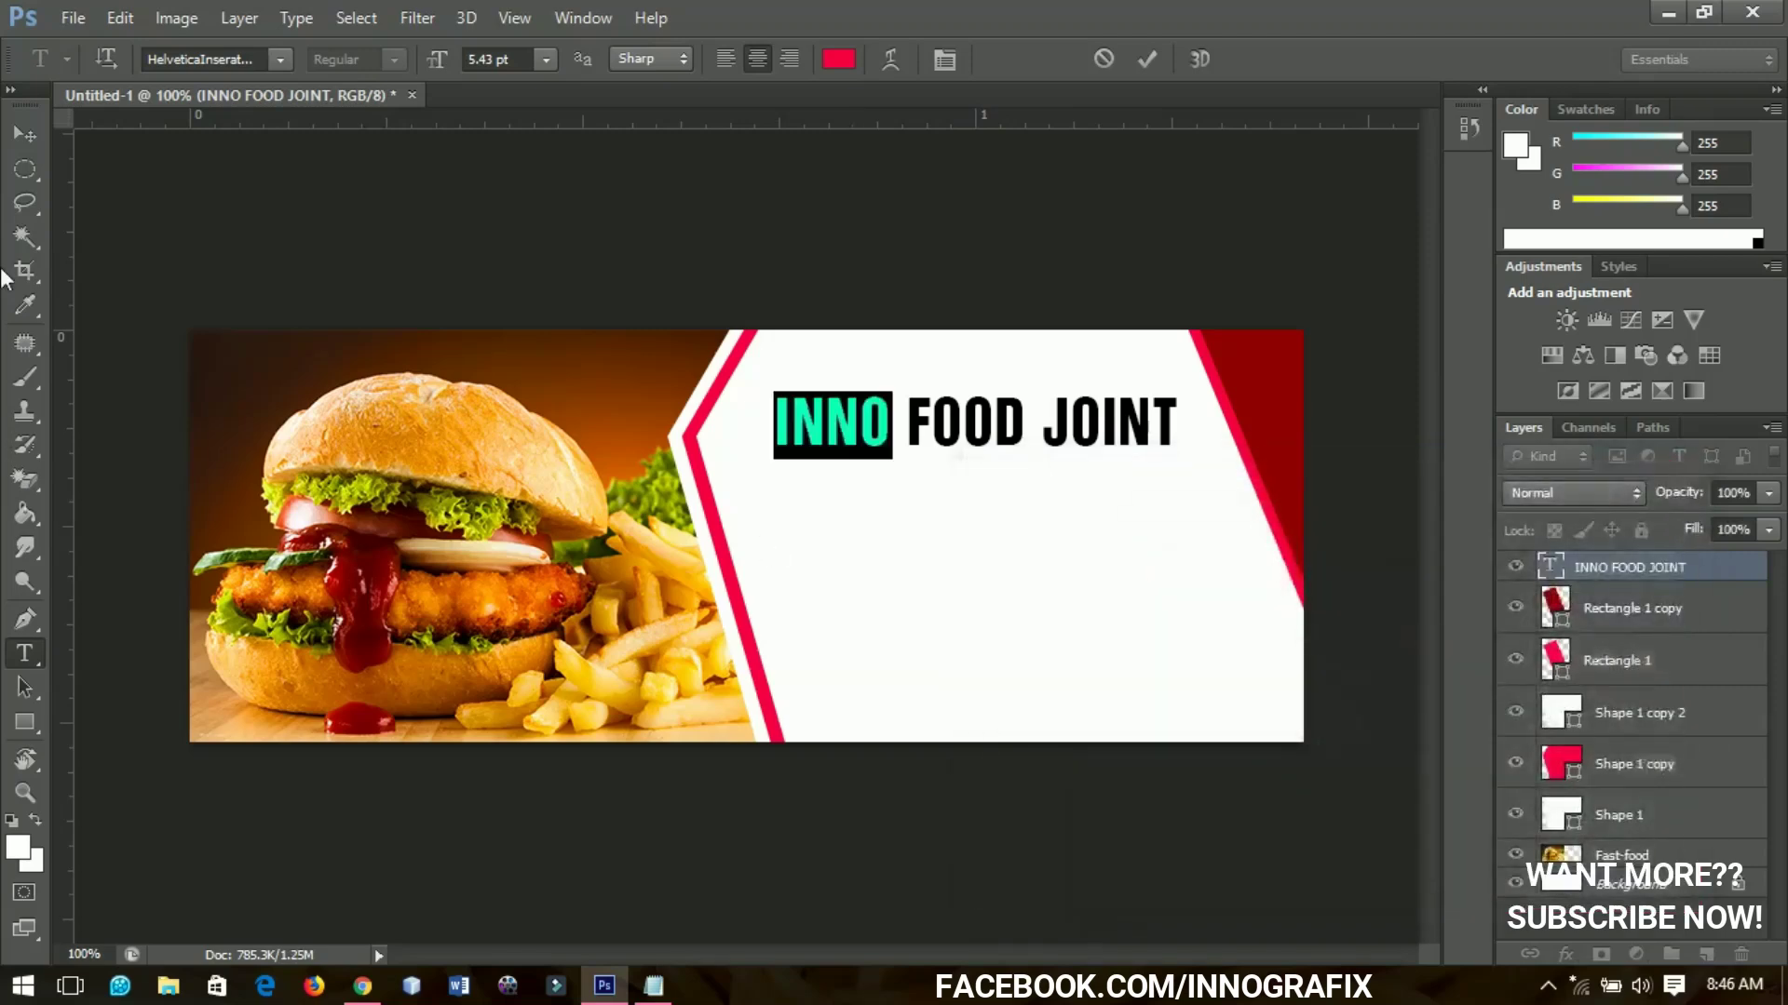
pyautogui.click(30, 135)
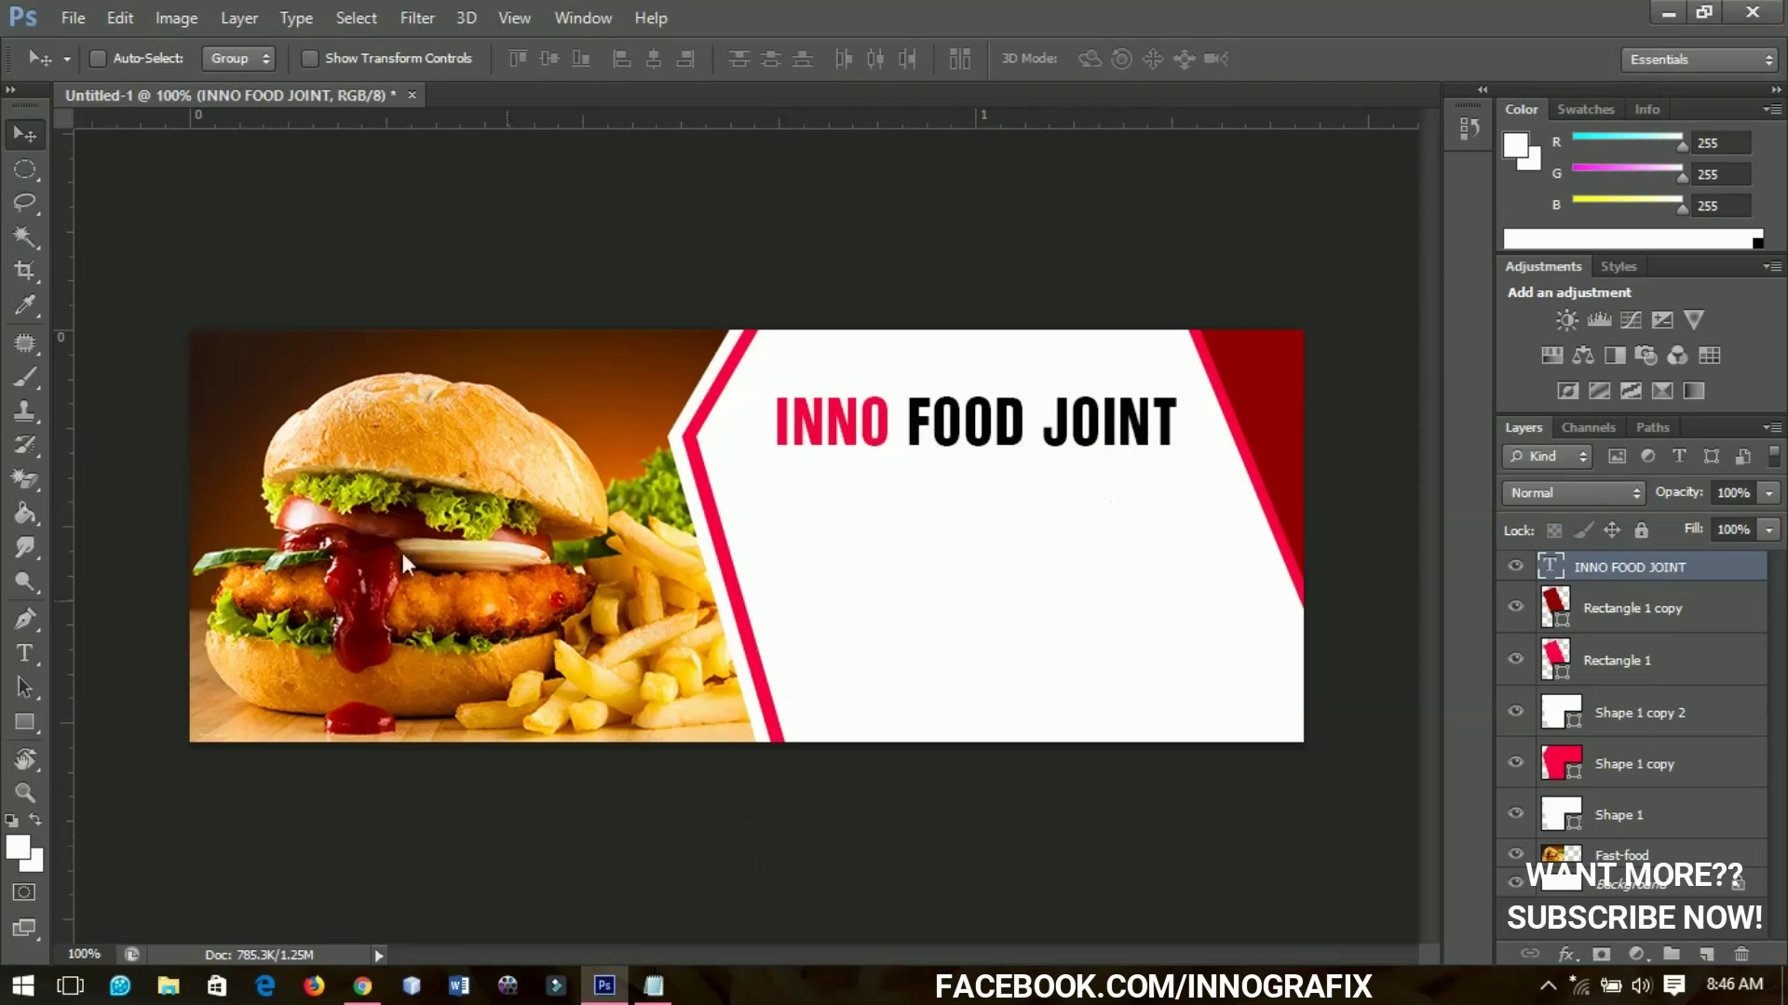
pyautogui.click(37, 656)
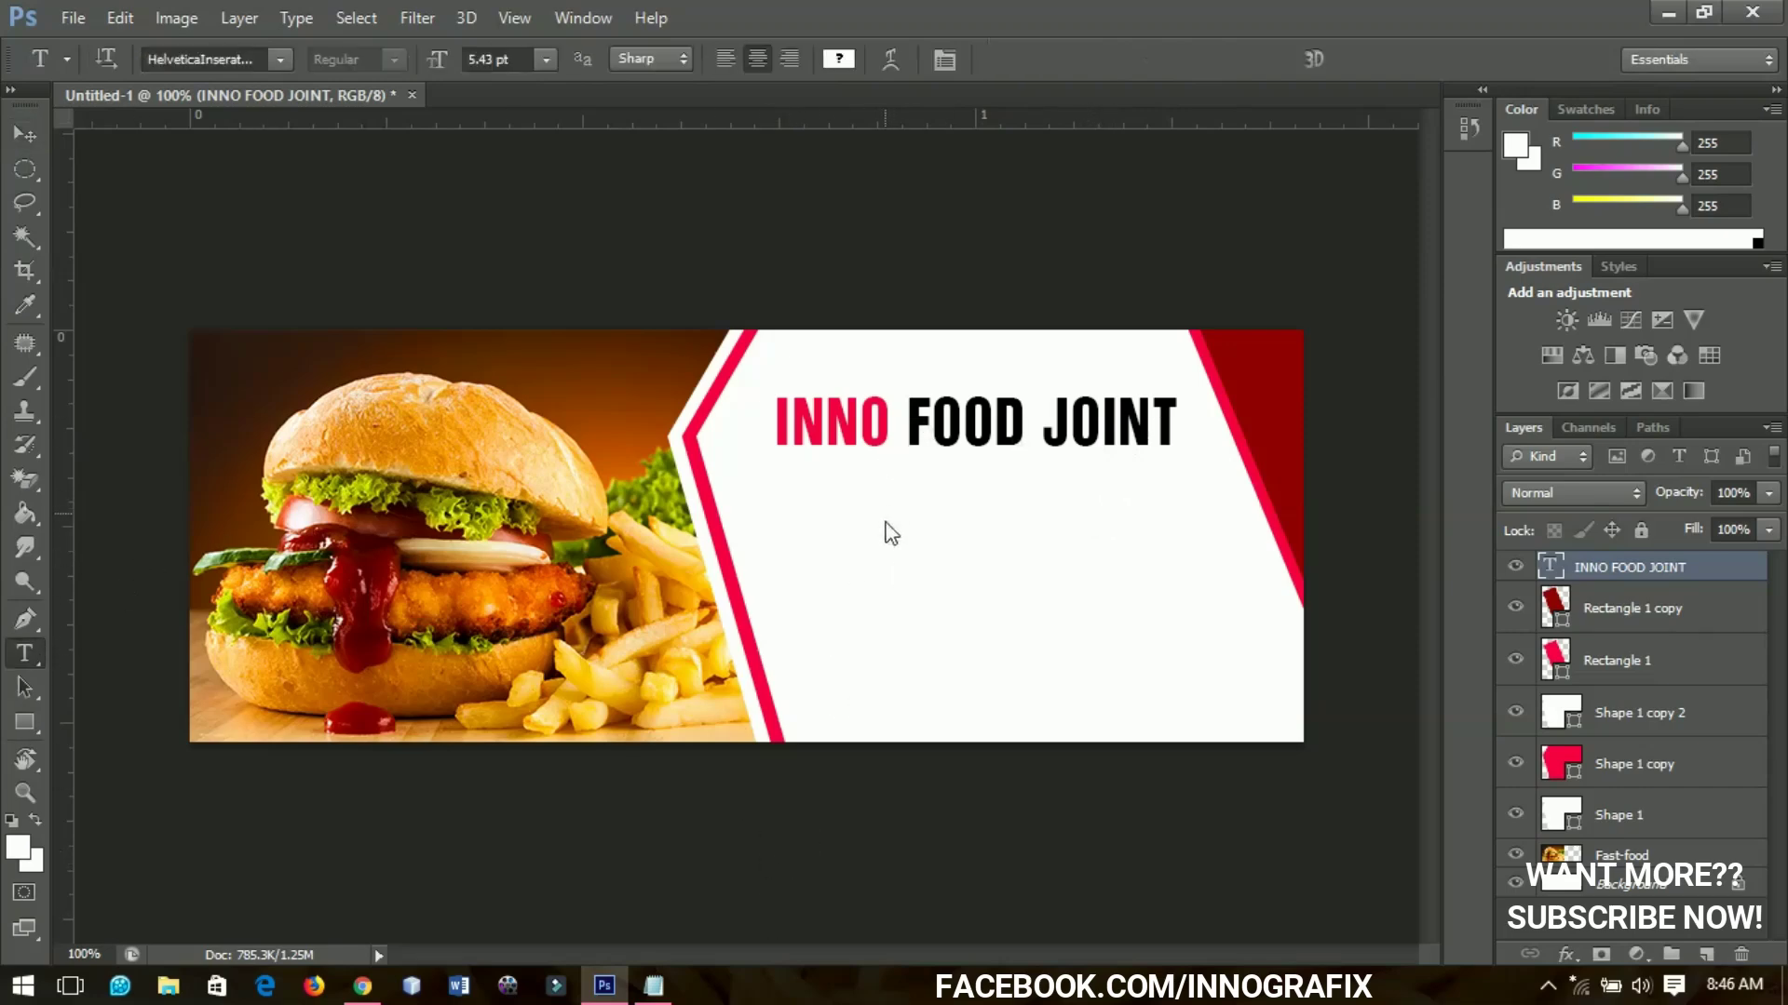
# Paste the Notepad description into a new text layer in the Archivo font and set its colour
pyautogui.click(654, 986)
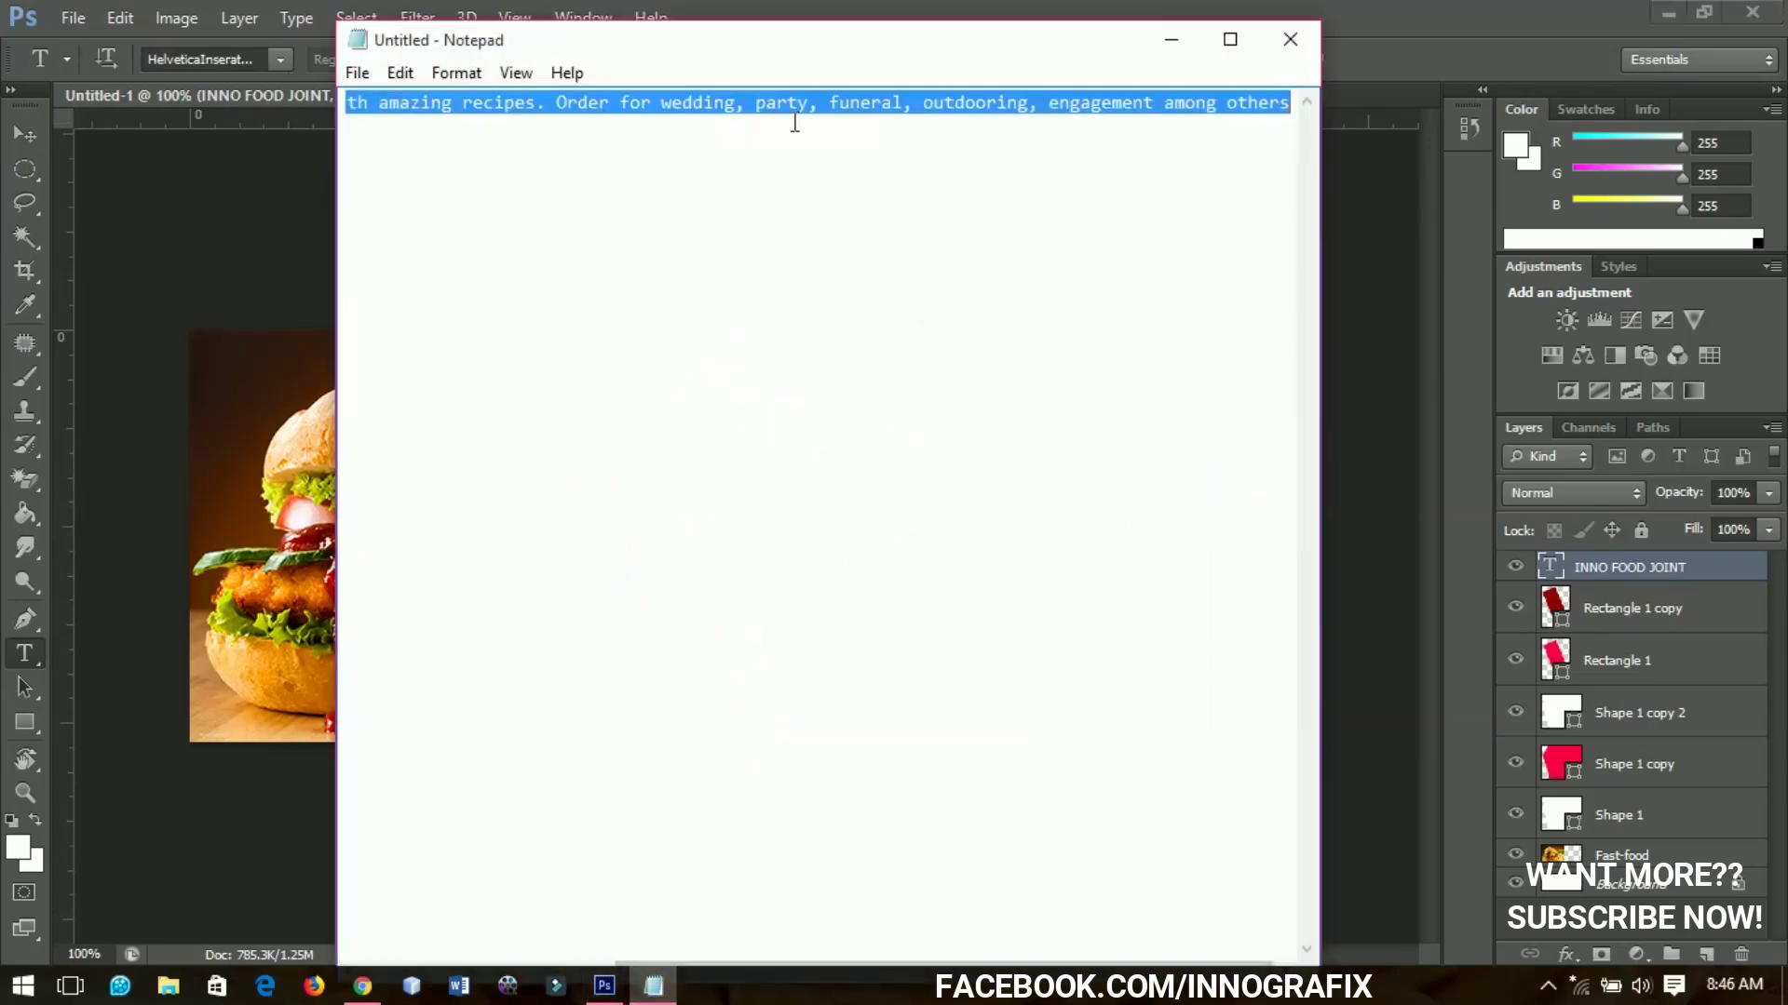
pyautogui.click(1171, 105)
pyautogui.click(1171, 39)
pyautogui.click(914, 506)
pyautogui.write('th amazing recipes. Order for wedding, party, funeral, outdooring, engagement among others')
pyautogui.hotkey('ctrl', 'a')
pyautogui.click(214, 58)
pyautogui.write('Archivo')
pyautogui.click(838, 59)
pyautogui.click(1596, 511)
# Resize the description, centre-align its three lines, and position it under the heading
pyautogui.hotkey('ctrl', 't')
pyautogui.moveTo(1320, 569); pyautogui.dragTo(817, 470)
pyautogui.press('Return')
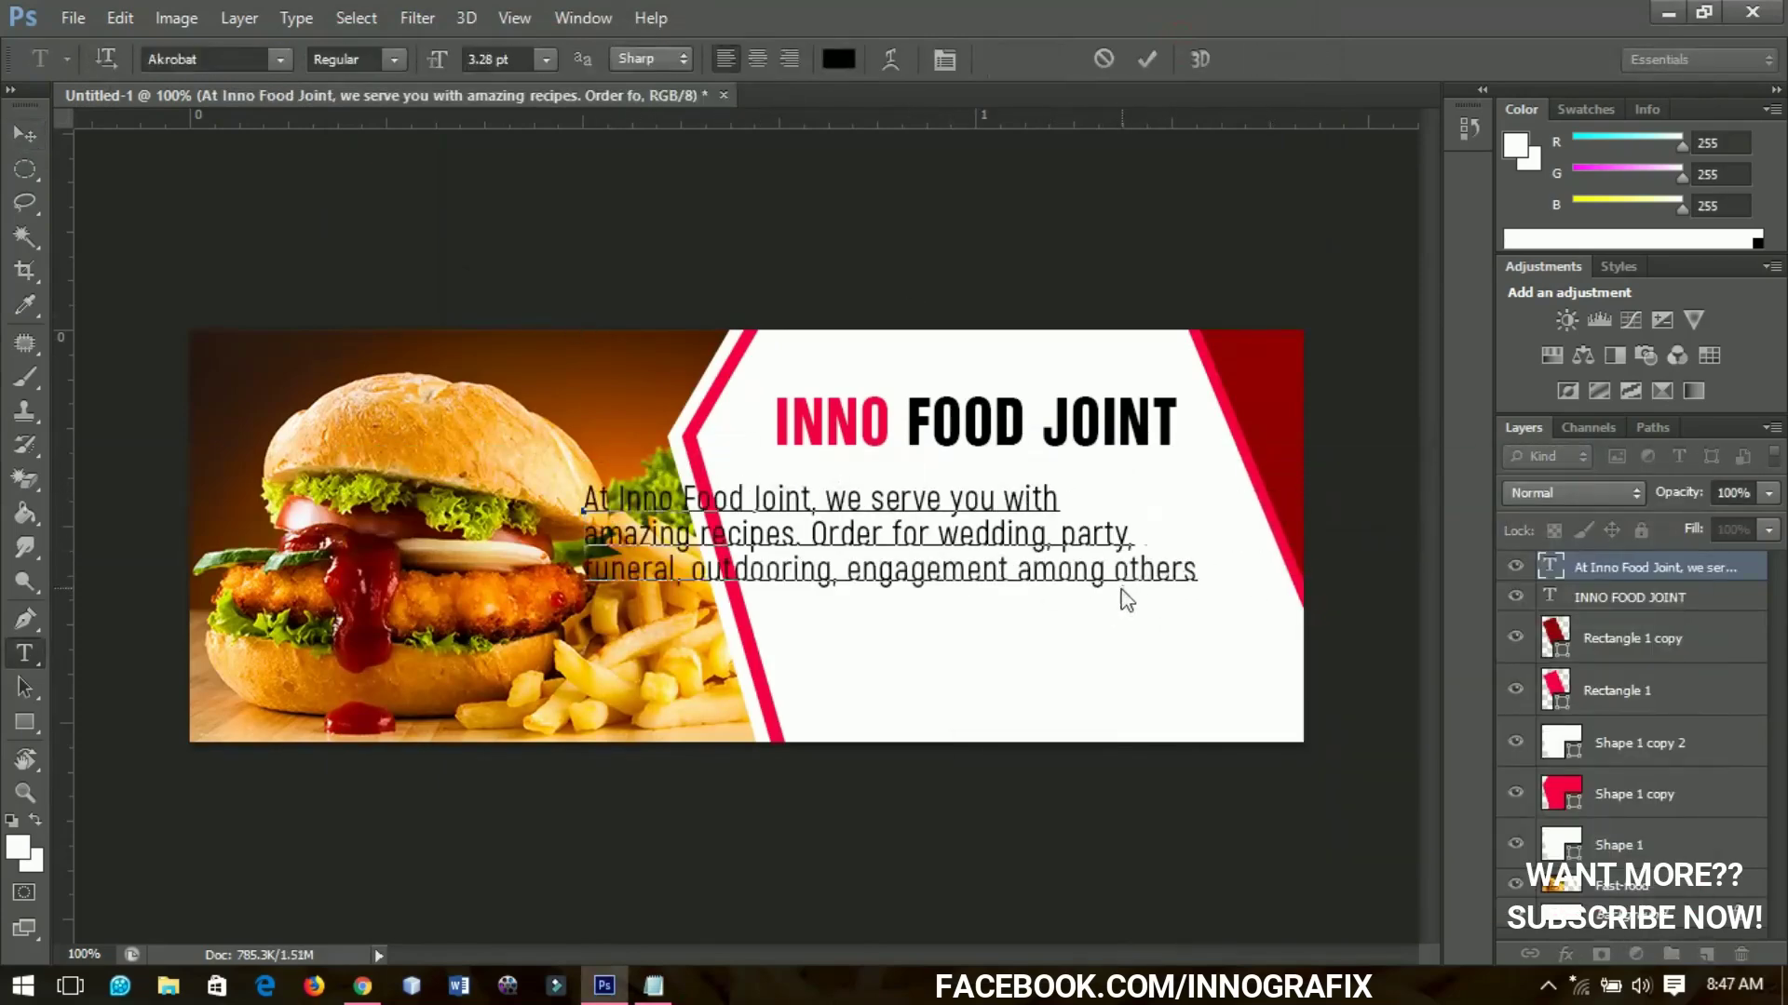
pyautogui.hotkey('ctrl', 'Return')
pyautogui.press('v')
pyautogui.moveTo(838, 531); pyautogui.dragTo(1029, 618)
pyautogui.hotkey('ctrl', 't')
pyautogui.moveTo(1192, 540); pyautogui.dragTo(1213, 570)
pyautogui.press('Return')
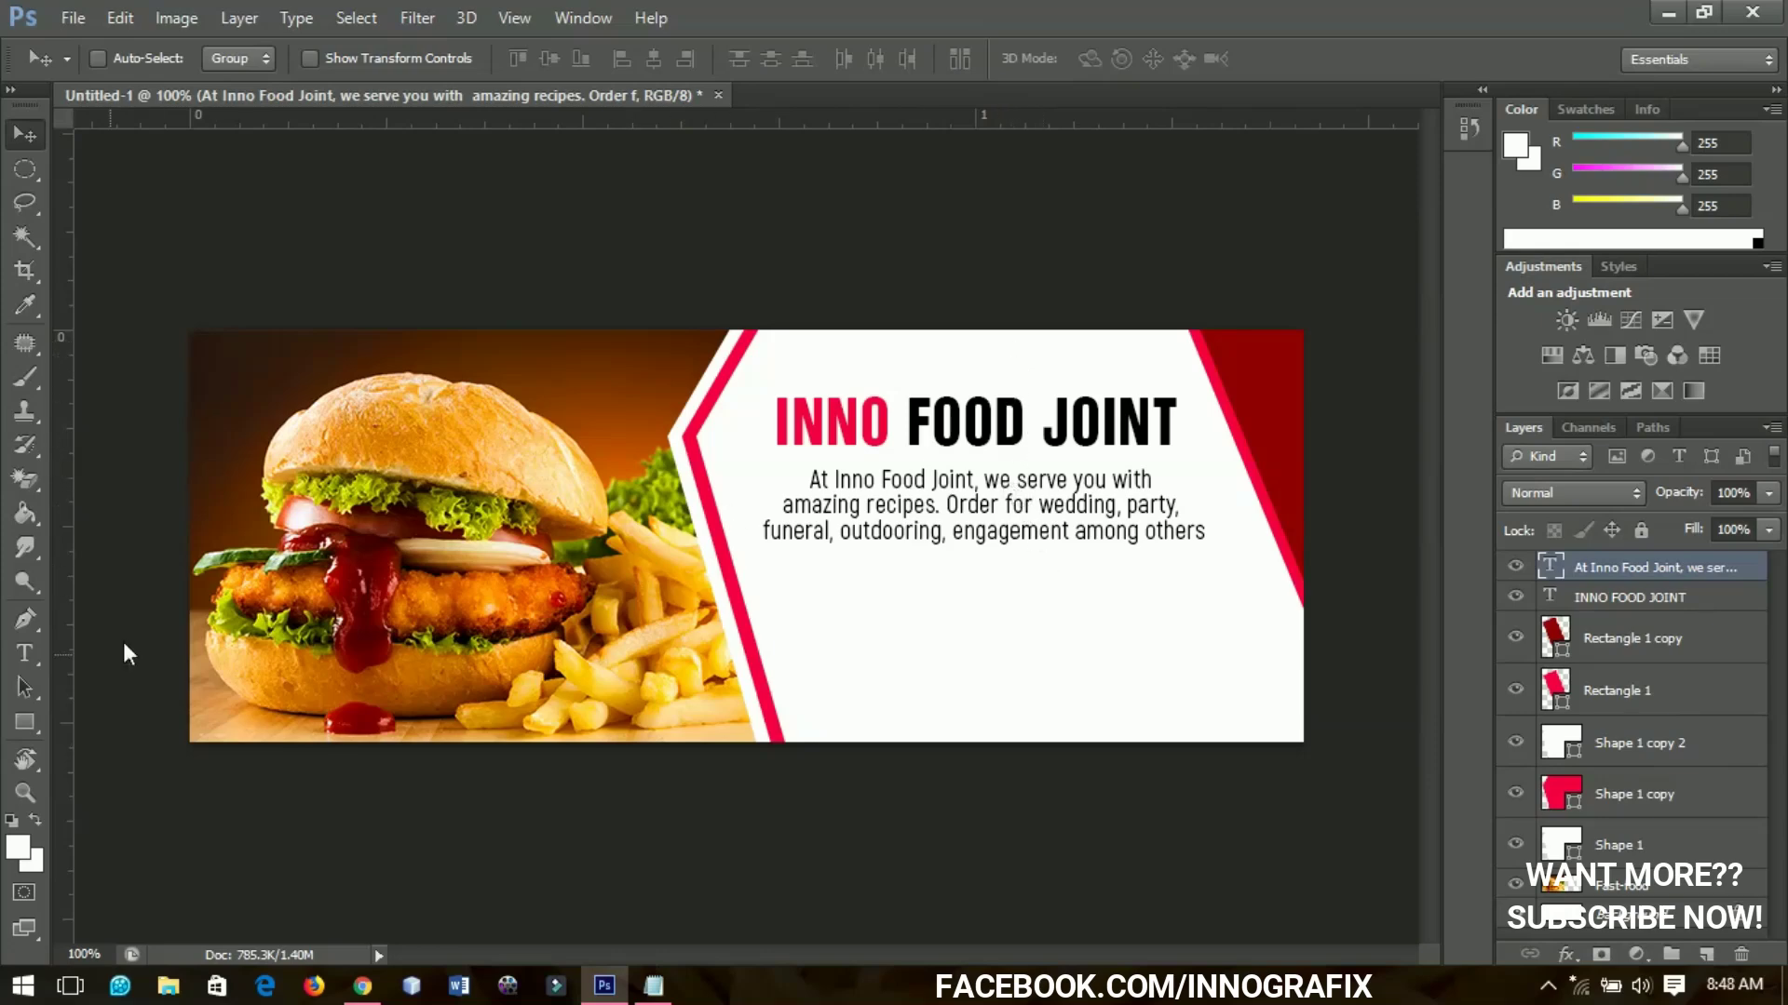
# Duplicate the description text layer and move the copy below it
pyautogui.click(27, 660)
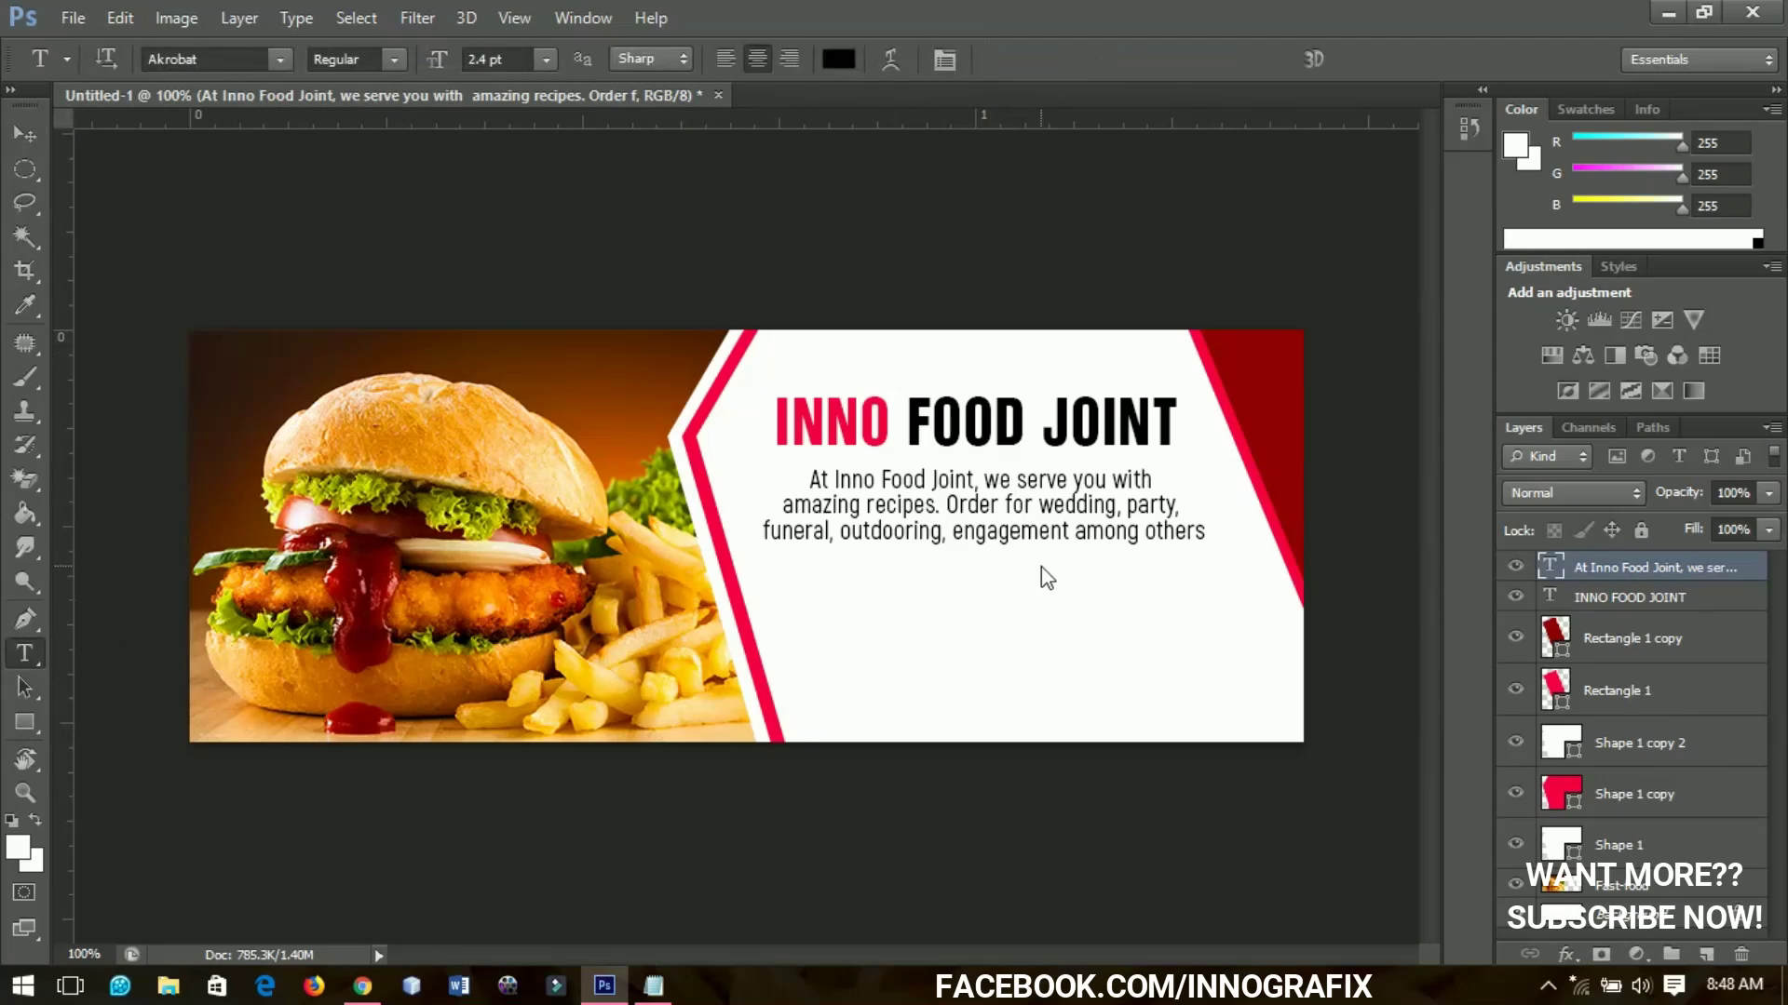
pyautogui.click(18, 139)
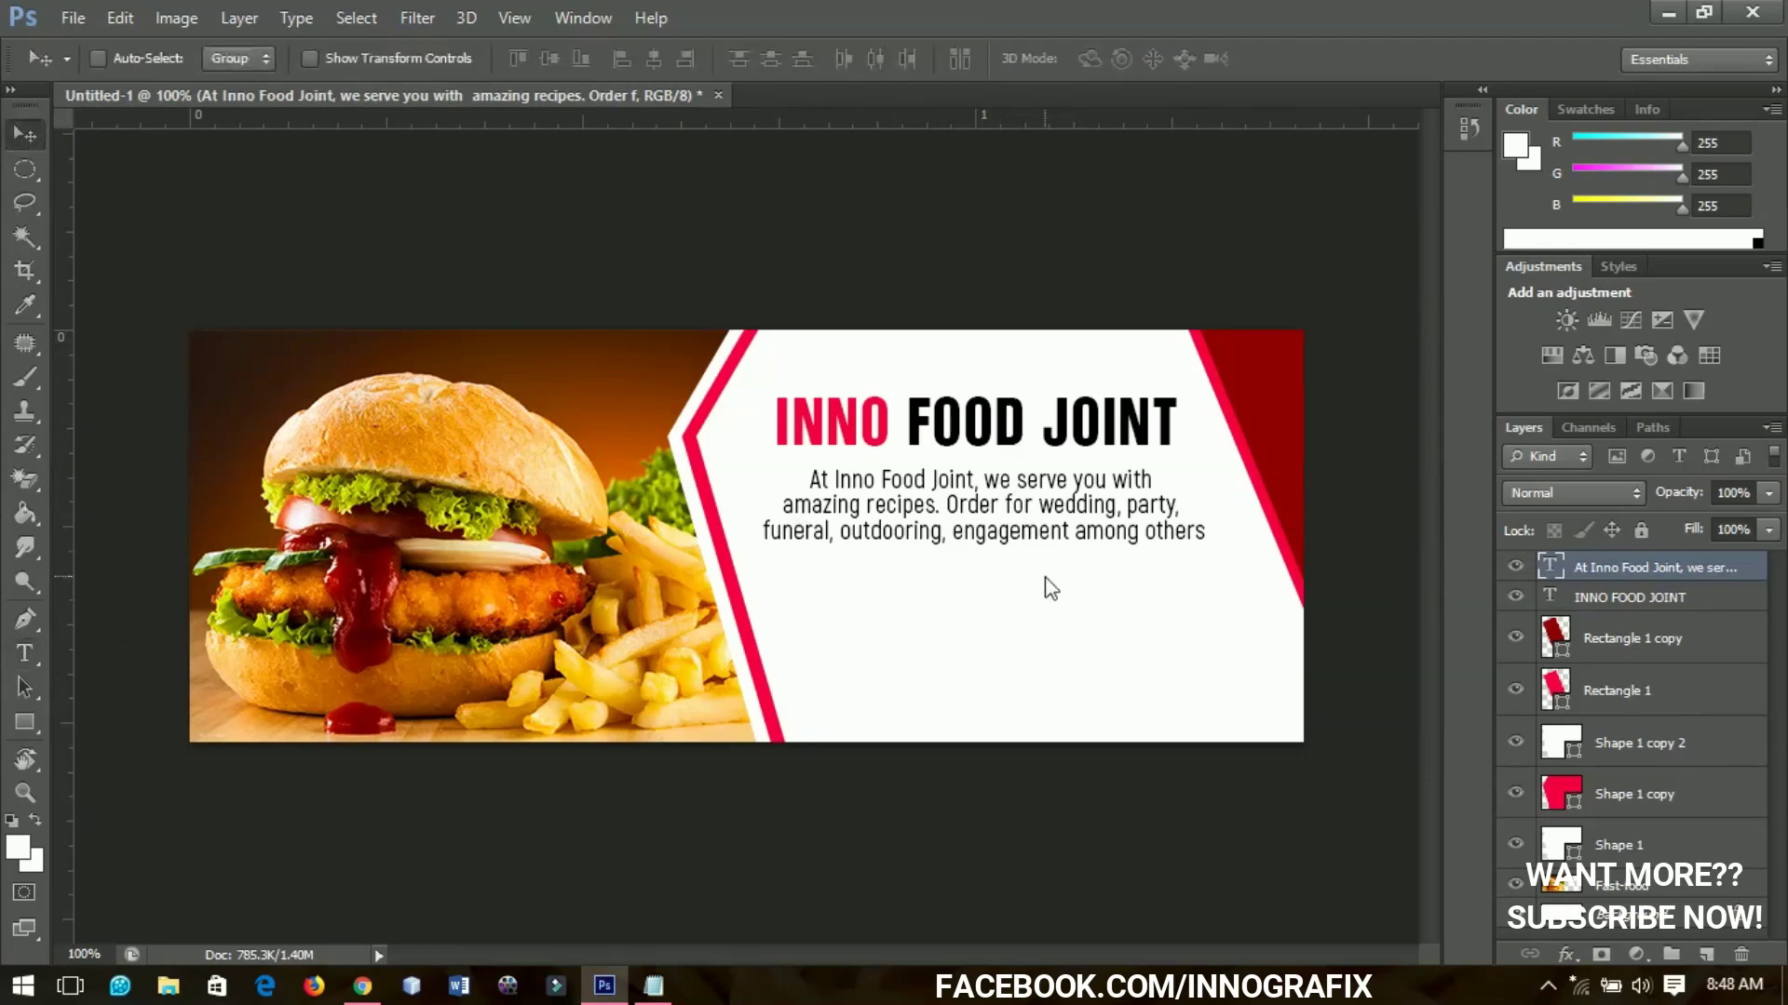
pyautogui.hotkey('ctrl', 'j')
pyautogui.moveTo(1117, 559); pyautogui.dragTo(1110, 659)
# Replace the copy's text with a 'Call:' line with the phone number and an 'Email:' line with the address
pyautogui.press('t')
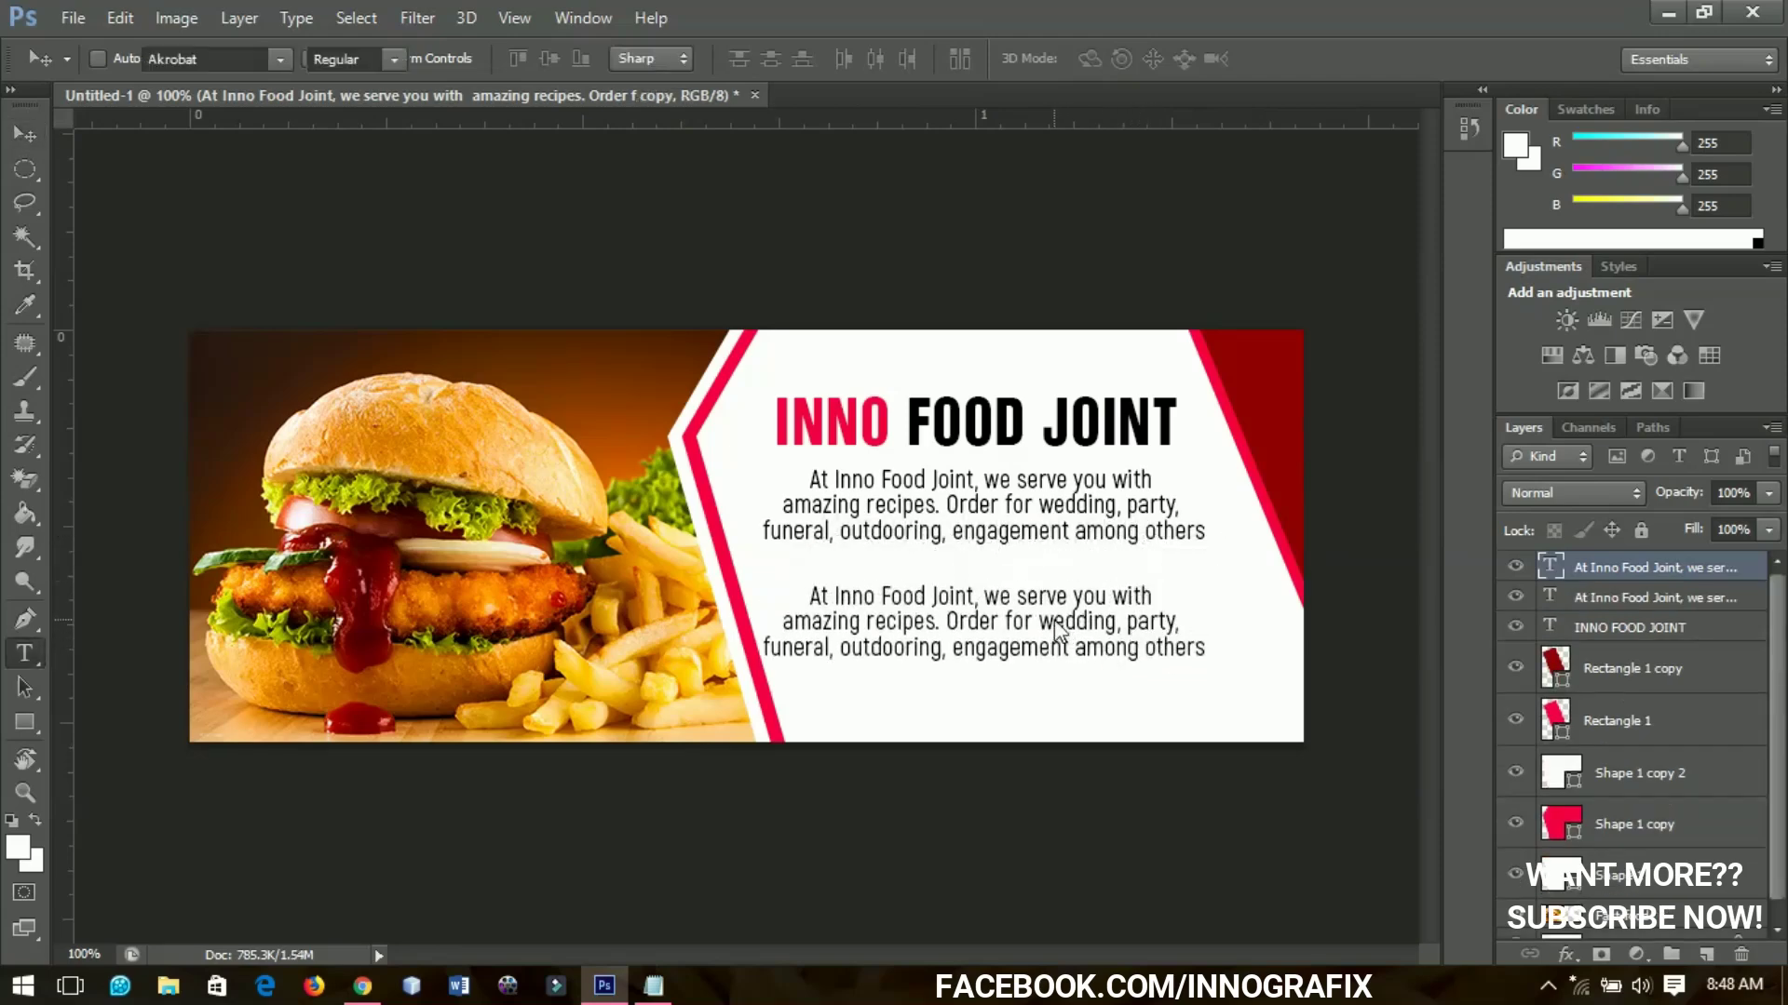
pyautogui.click(1071, 623)
pyautogui.hotkey('ctrl', 'a')
pyautogui.click(988, 596)
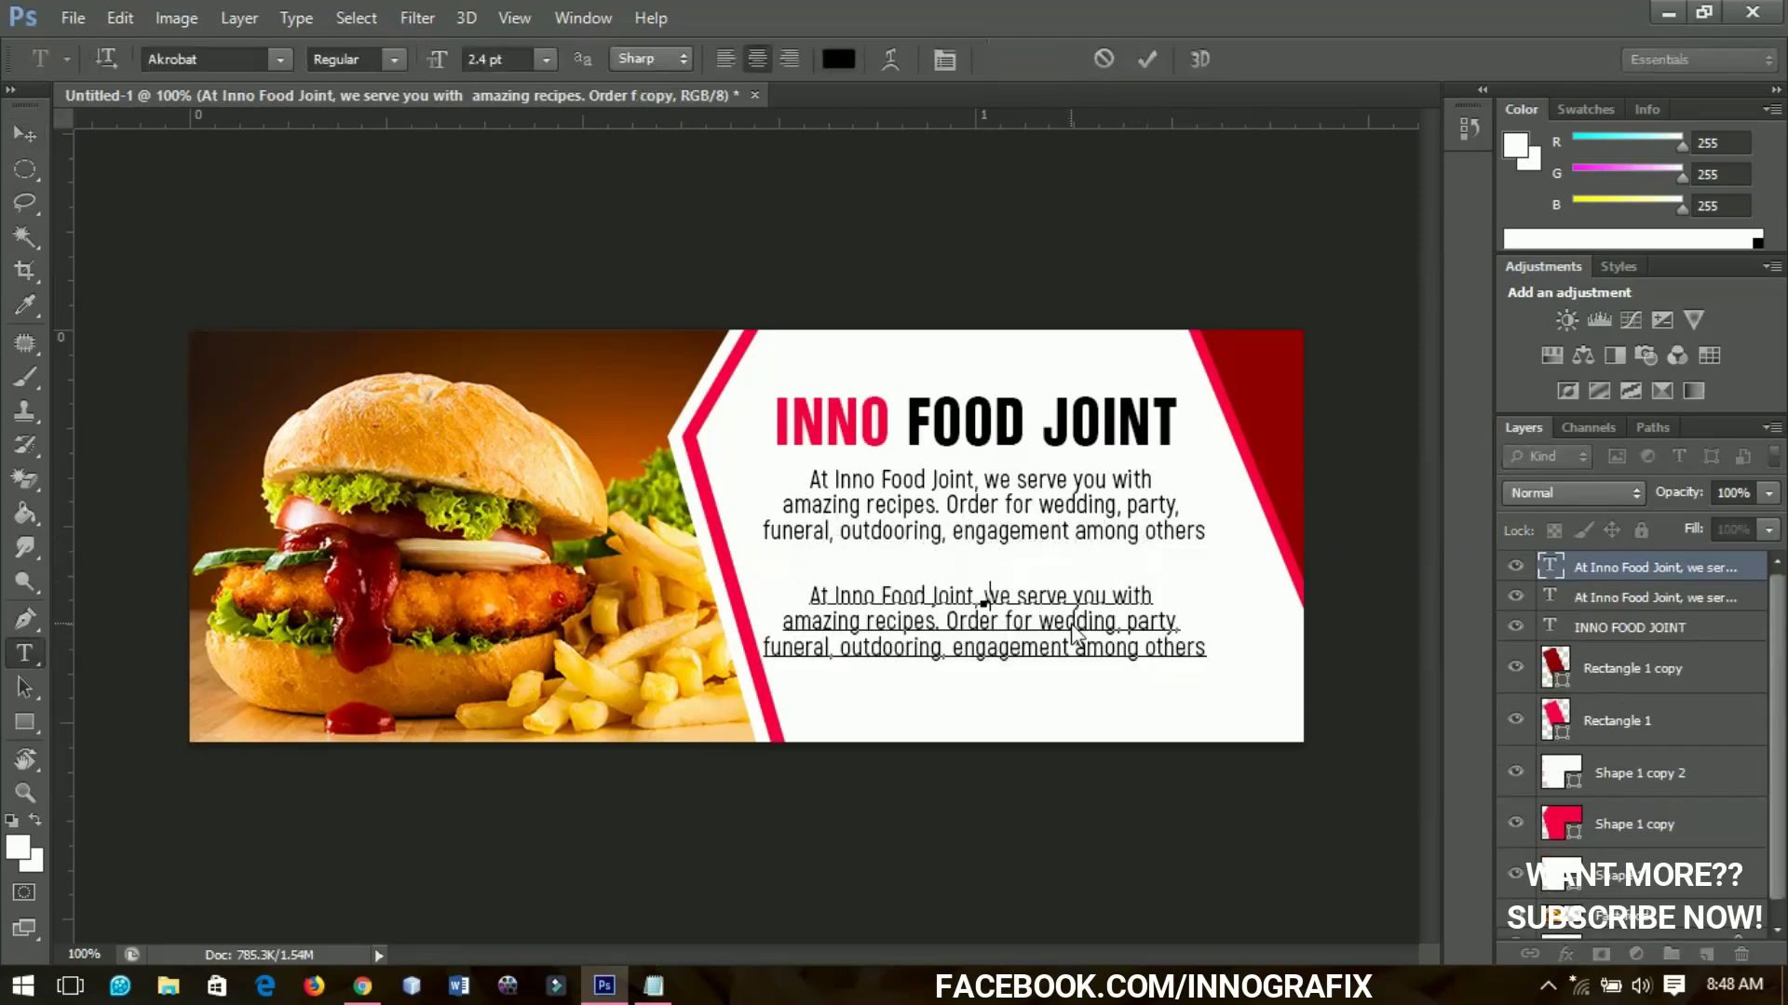
pyautogui.write('Call:')
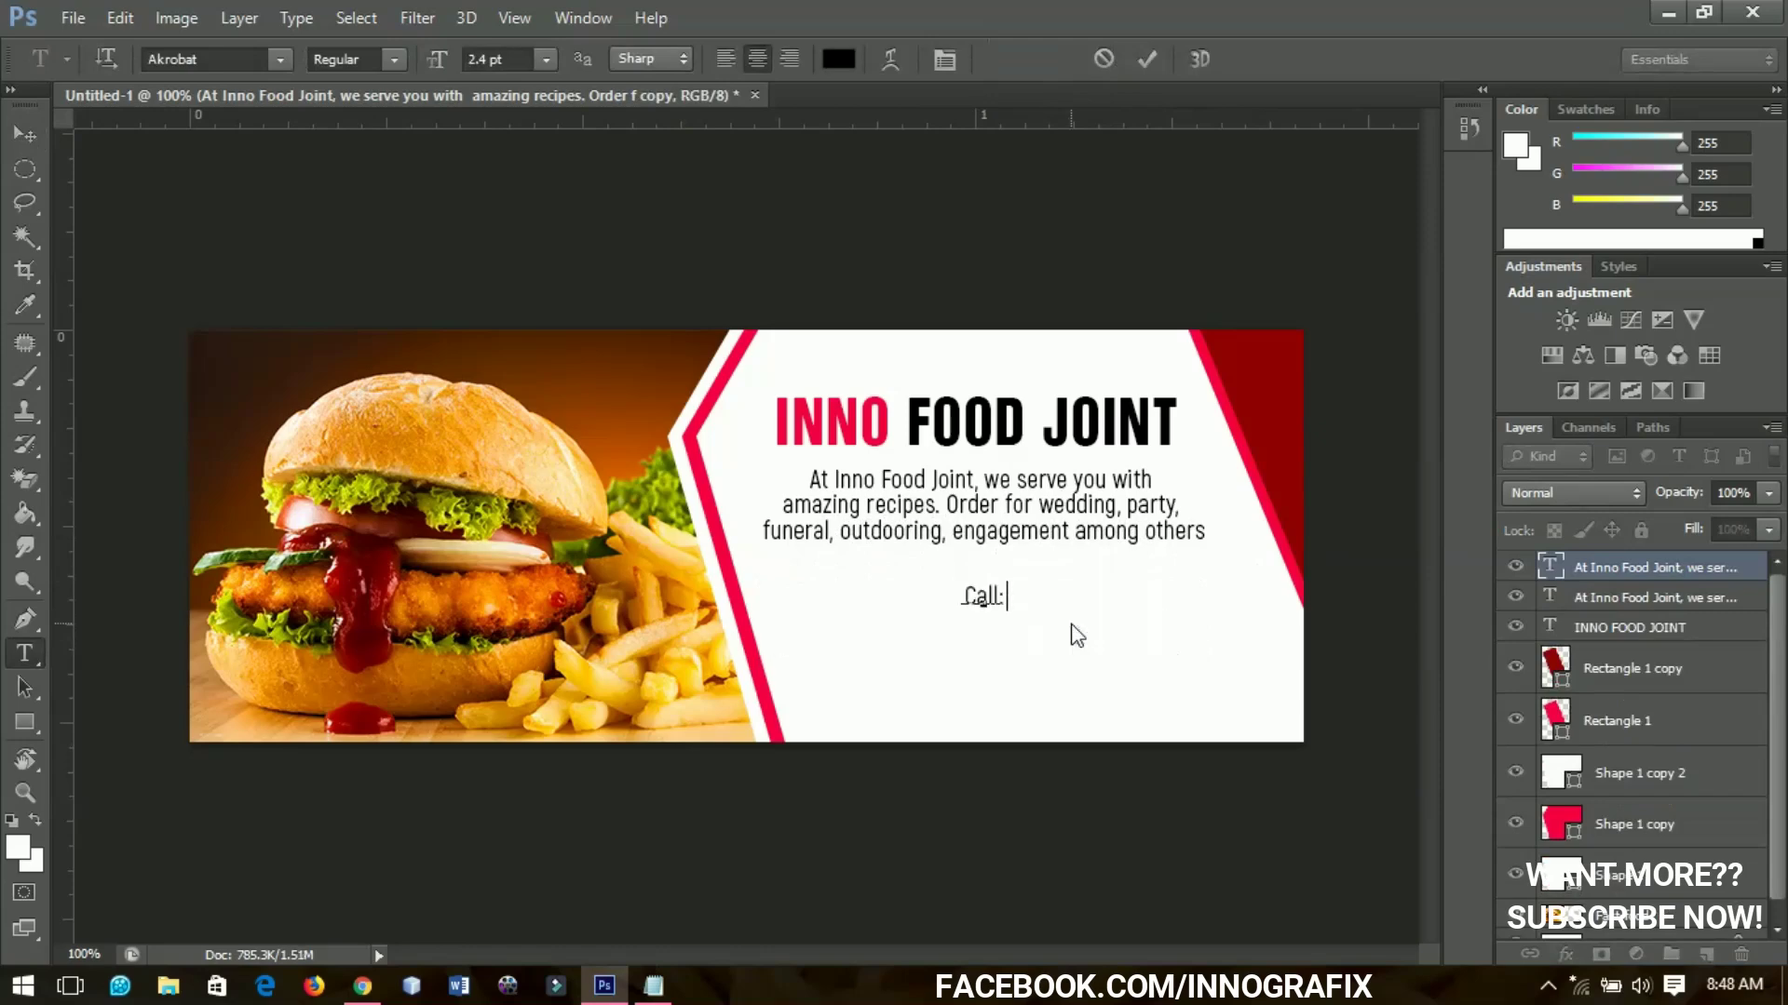
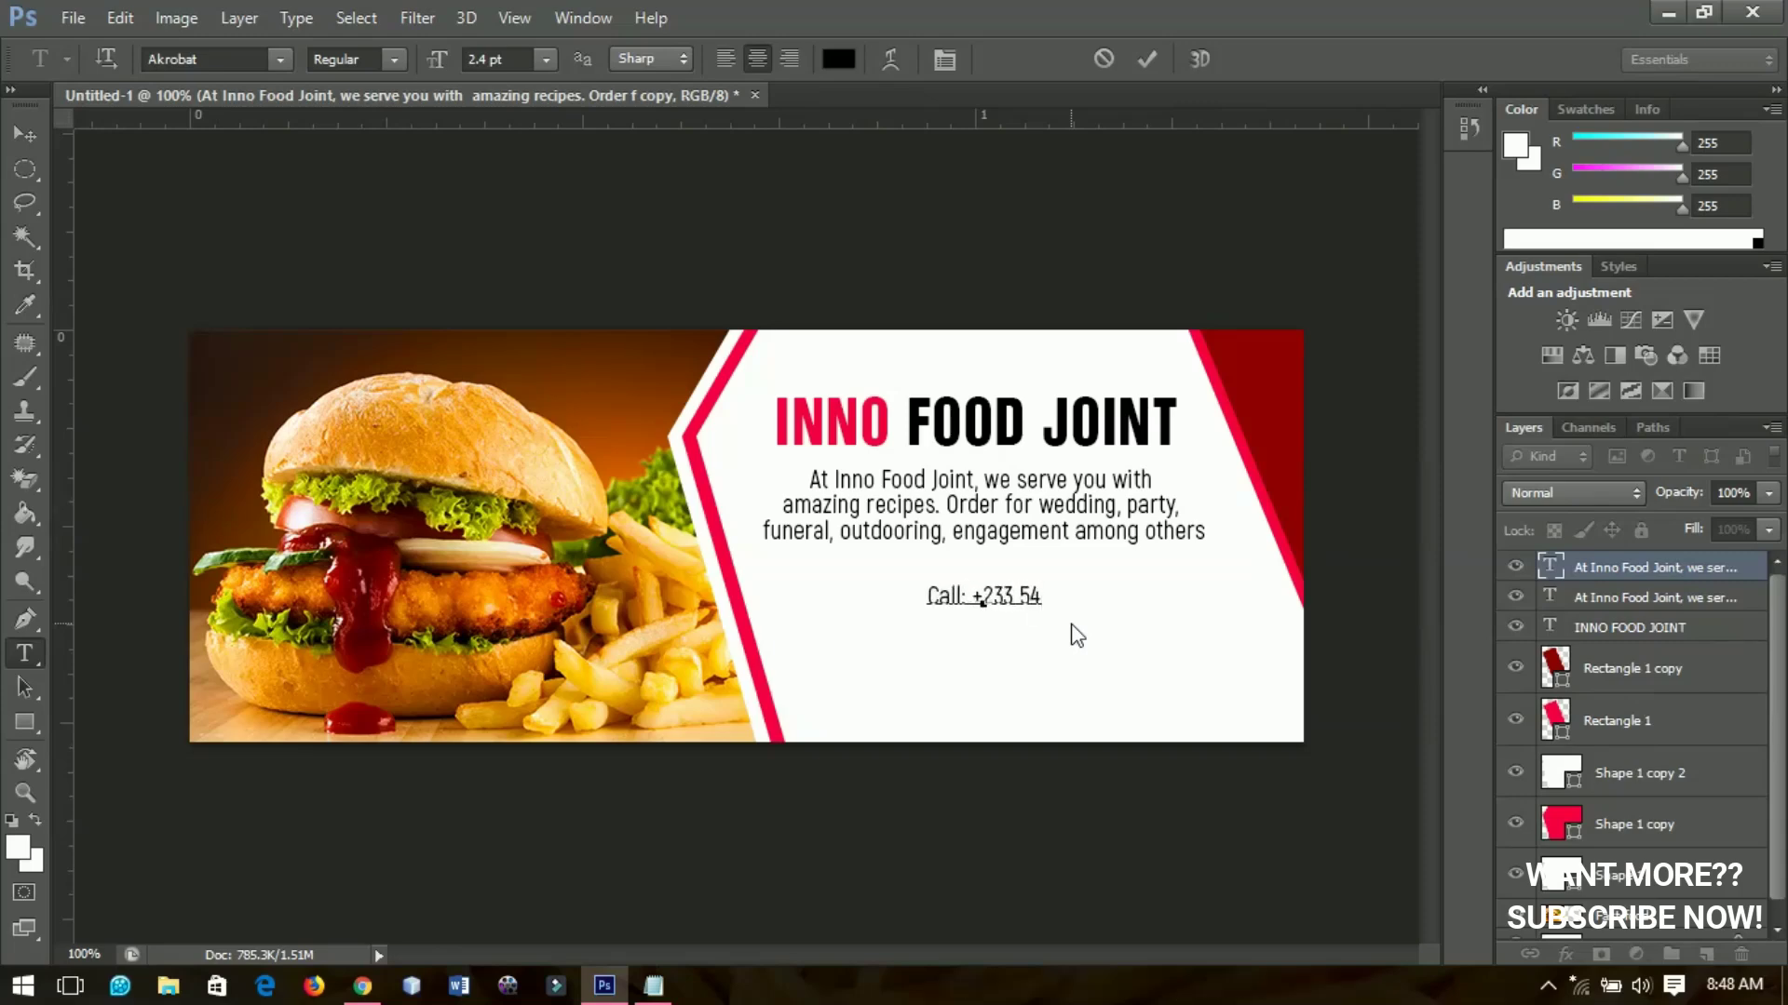
pyautogui.click(885, 714)
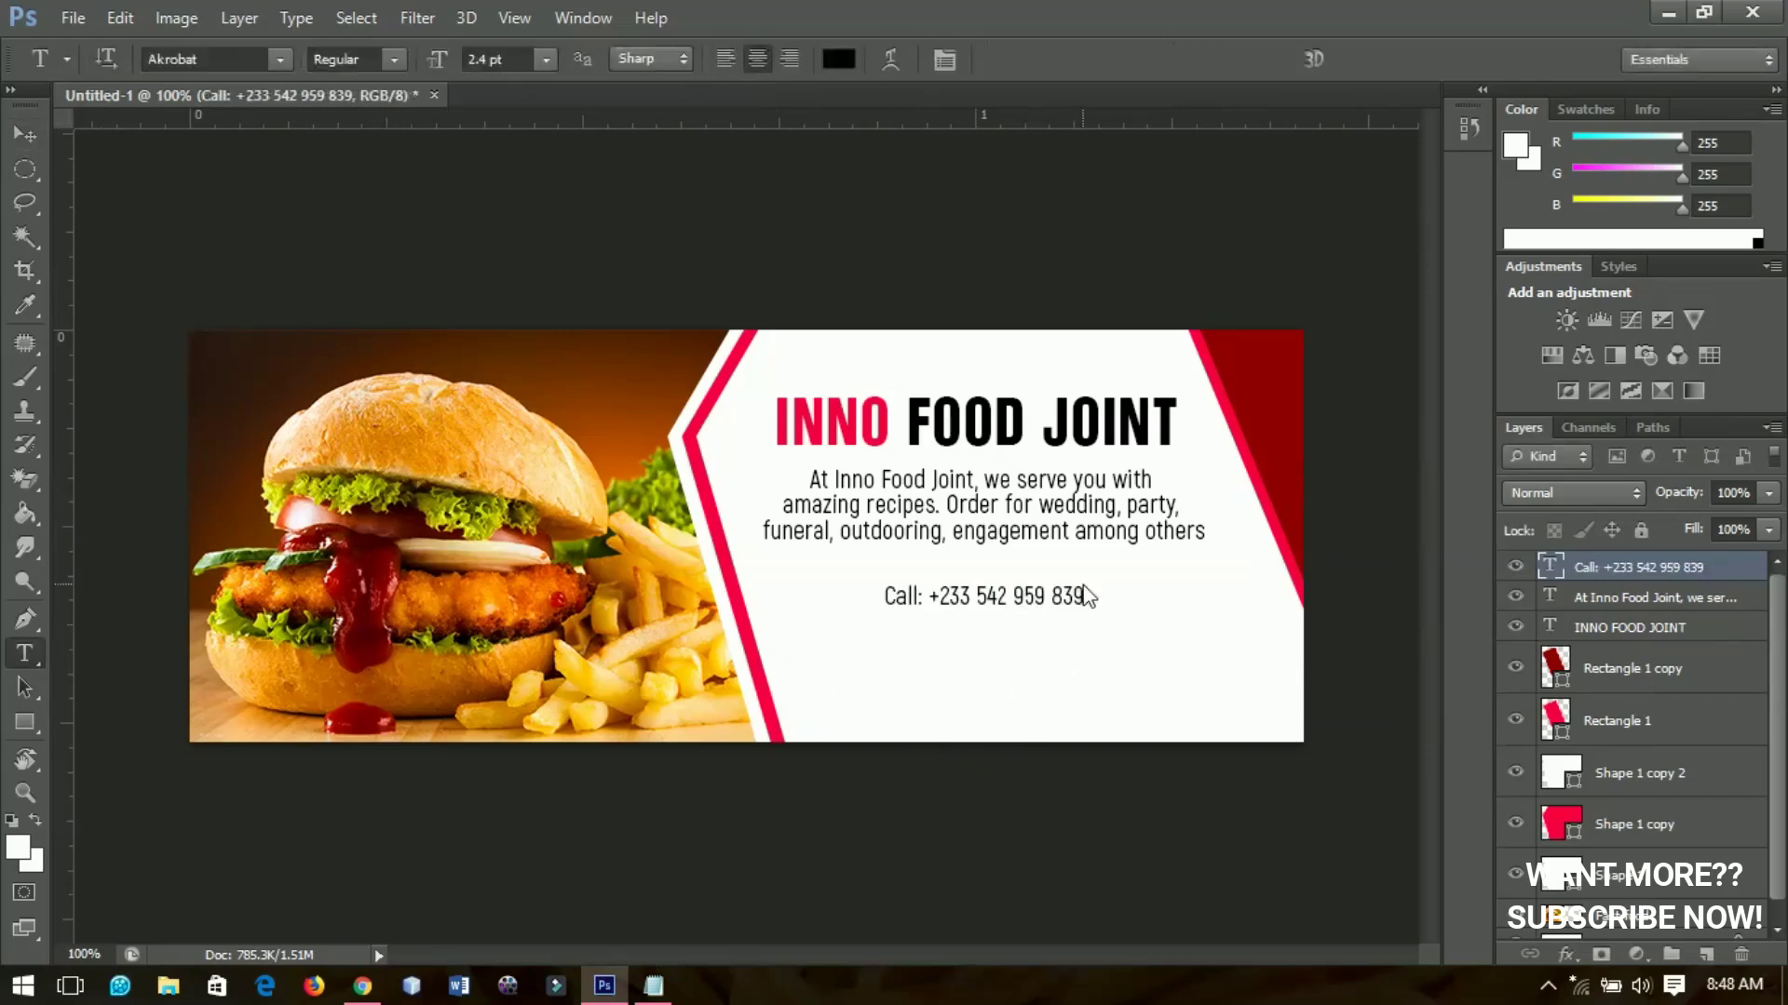
pyautogui.click(1088, 596)
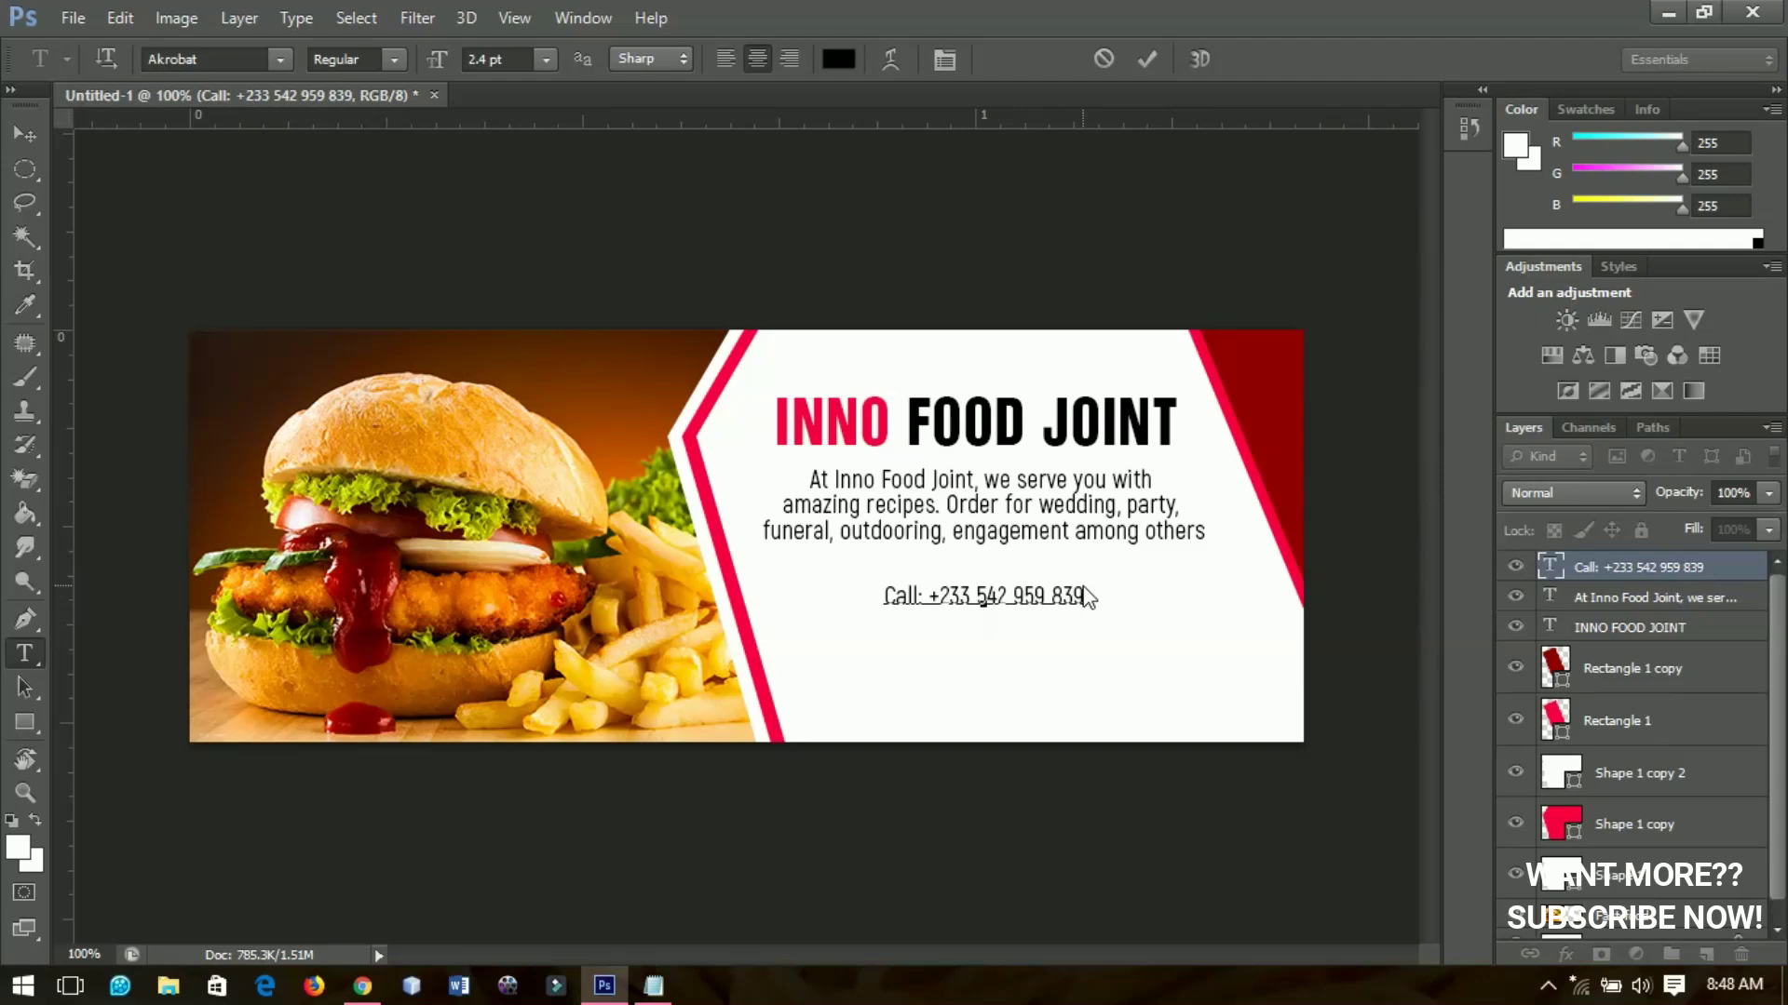
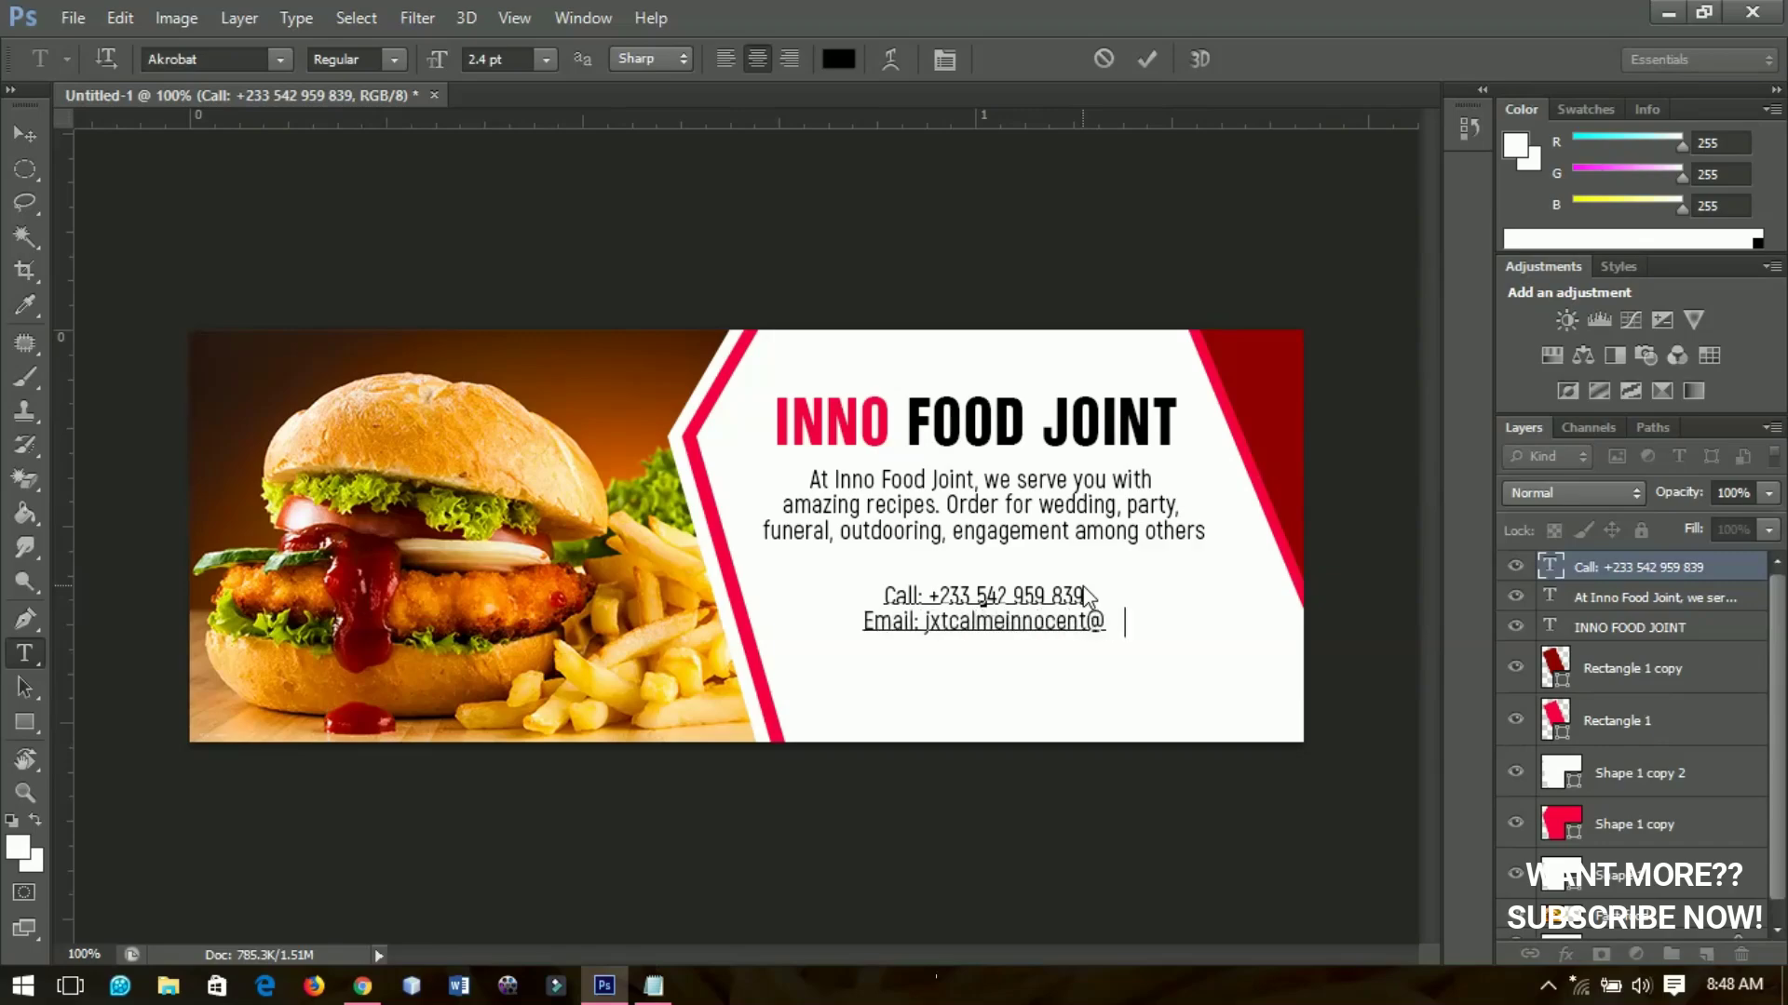
# Commit the two-line contact text and nudge it right under the description
pyautogui.click(28, 135)
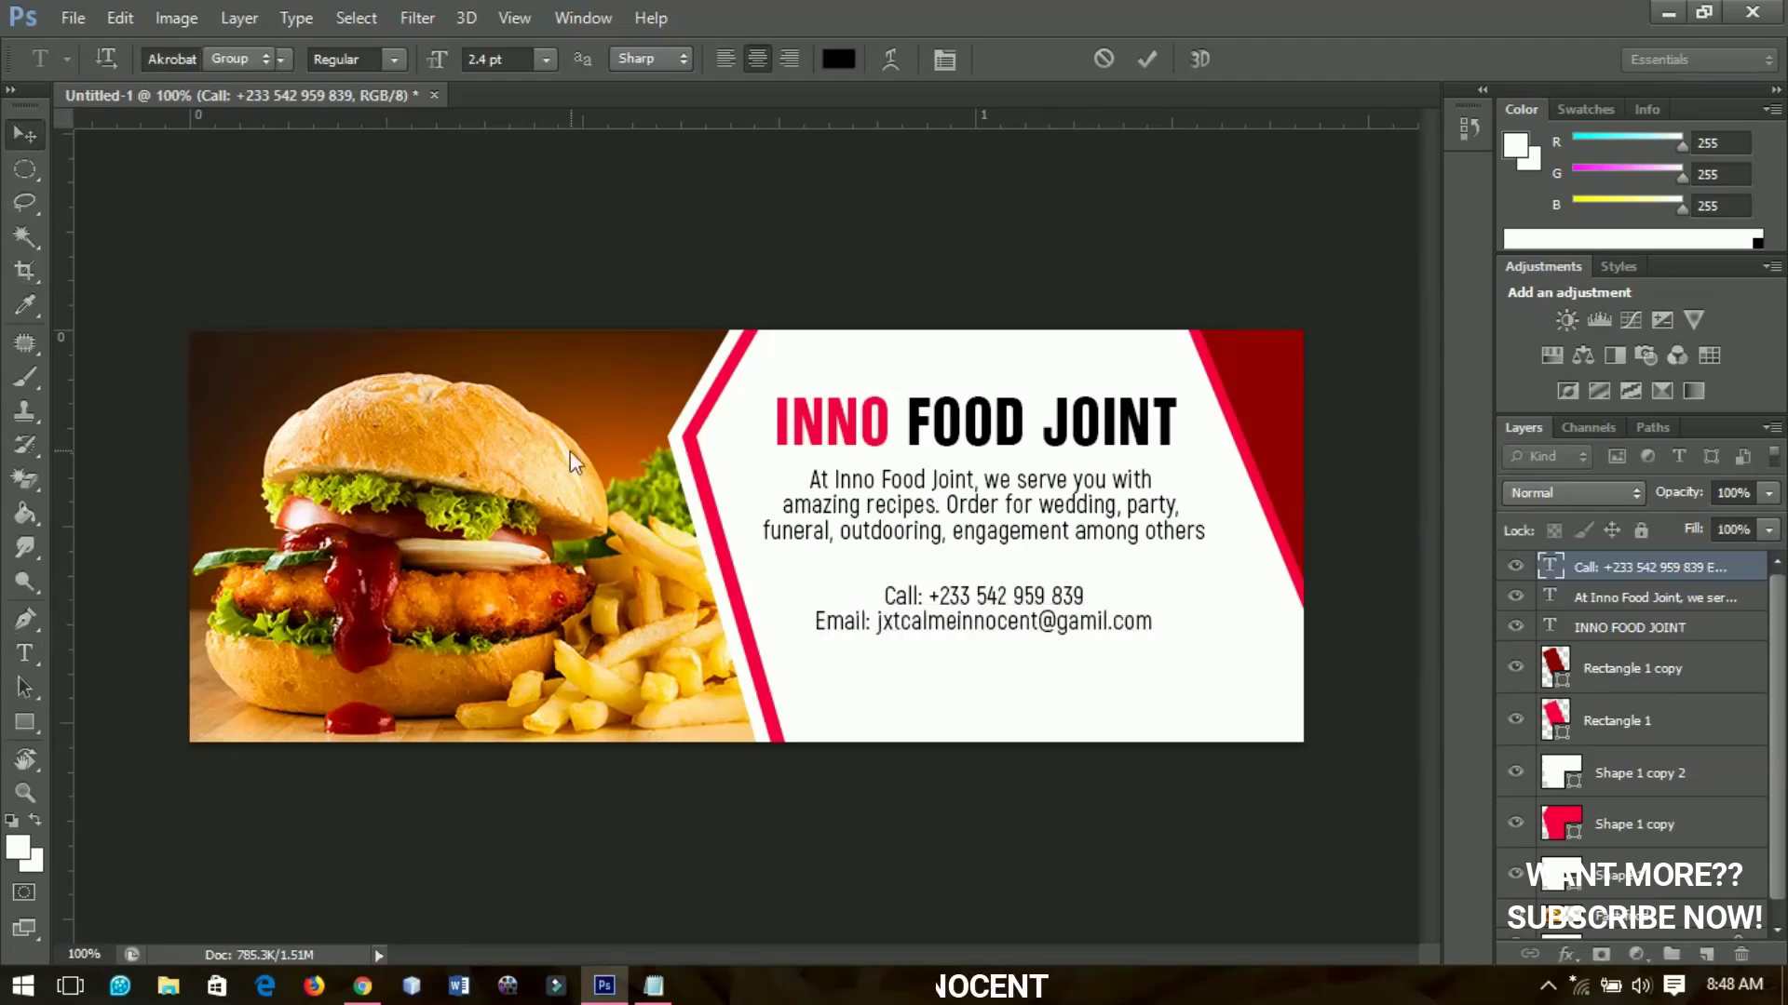
pyautogui.press('Right')
pyautogui.press('Right')
pyautogui.press('Right')
pyautogui.press('Right')
pyautogui.press('Right')
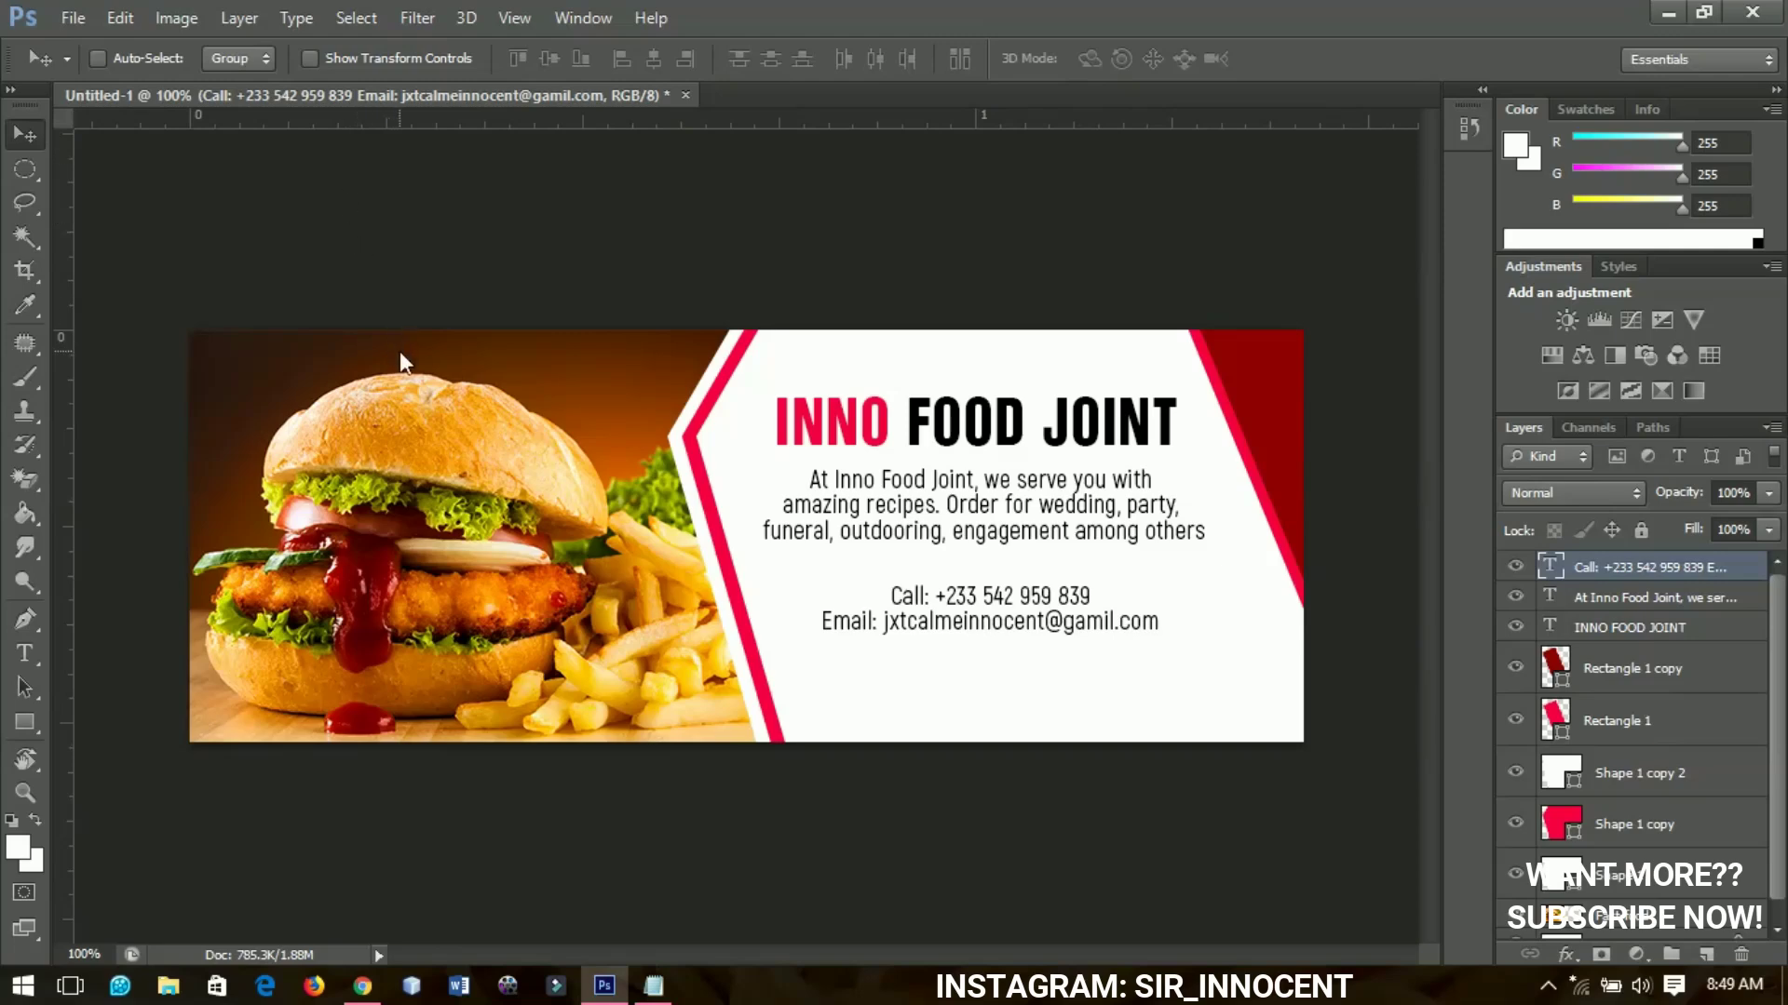
# Open the social media icons PNG image
pyautogui.click(74, 18)
pyautogui.click(115, 77)
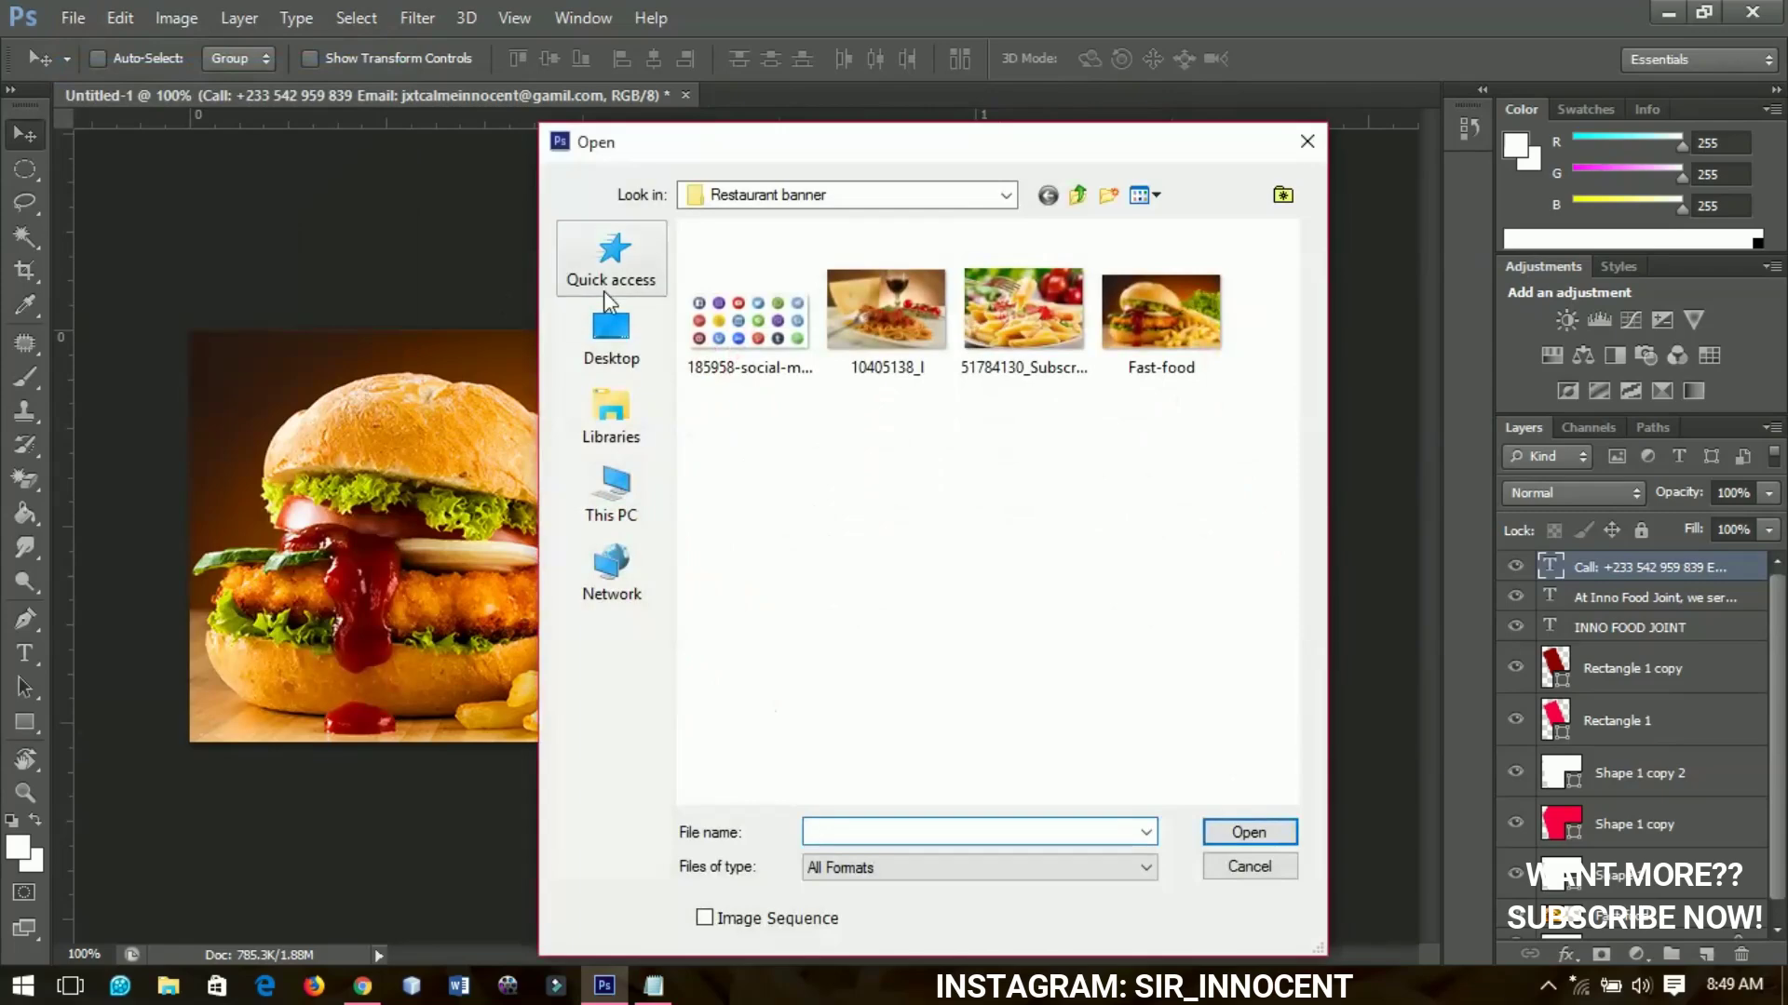
pyautogui.click(766, 327)
pyautogui.click(1241, 835)
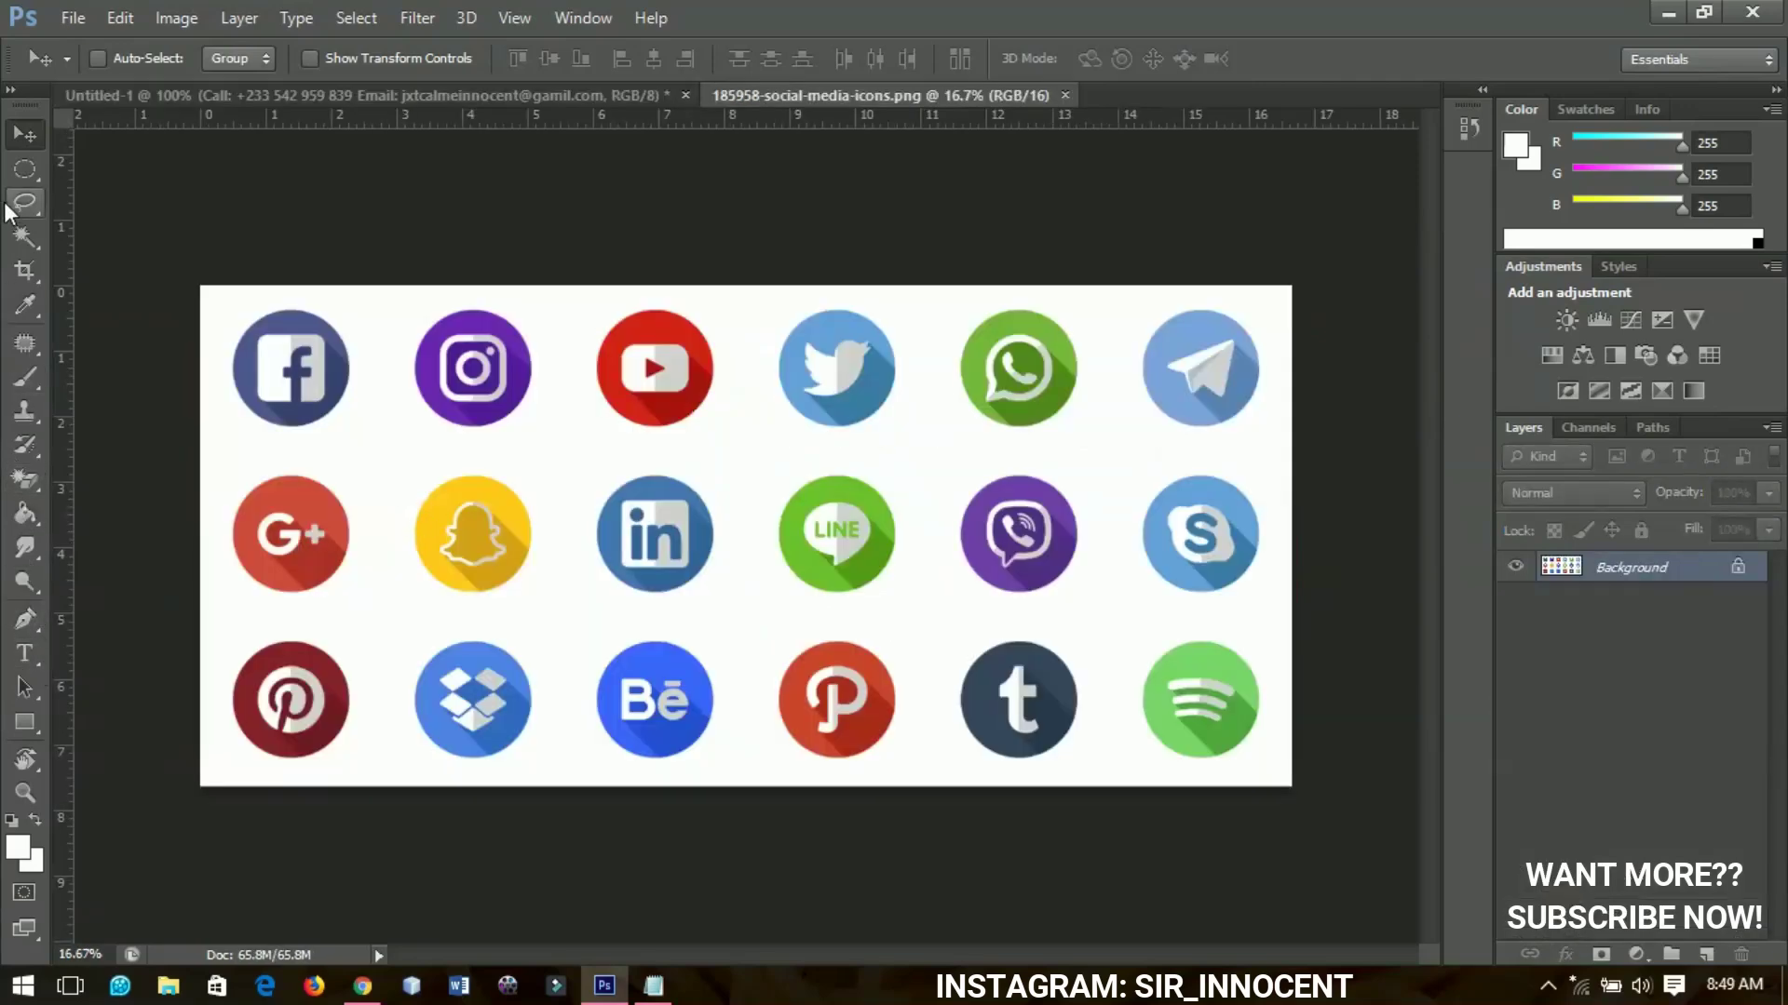
# Circle the Facebook icon with the Elliptical Marquee and copy it to its own layer
pyautogui.moveTo(25, 168); pyautogui.dragTo(47, 192)
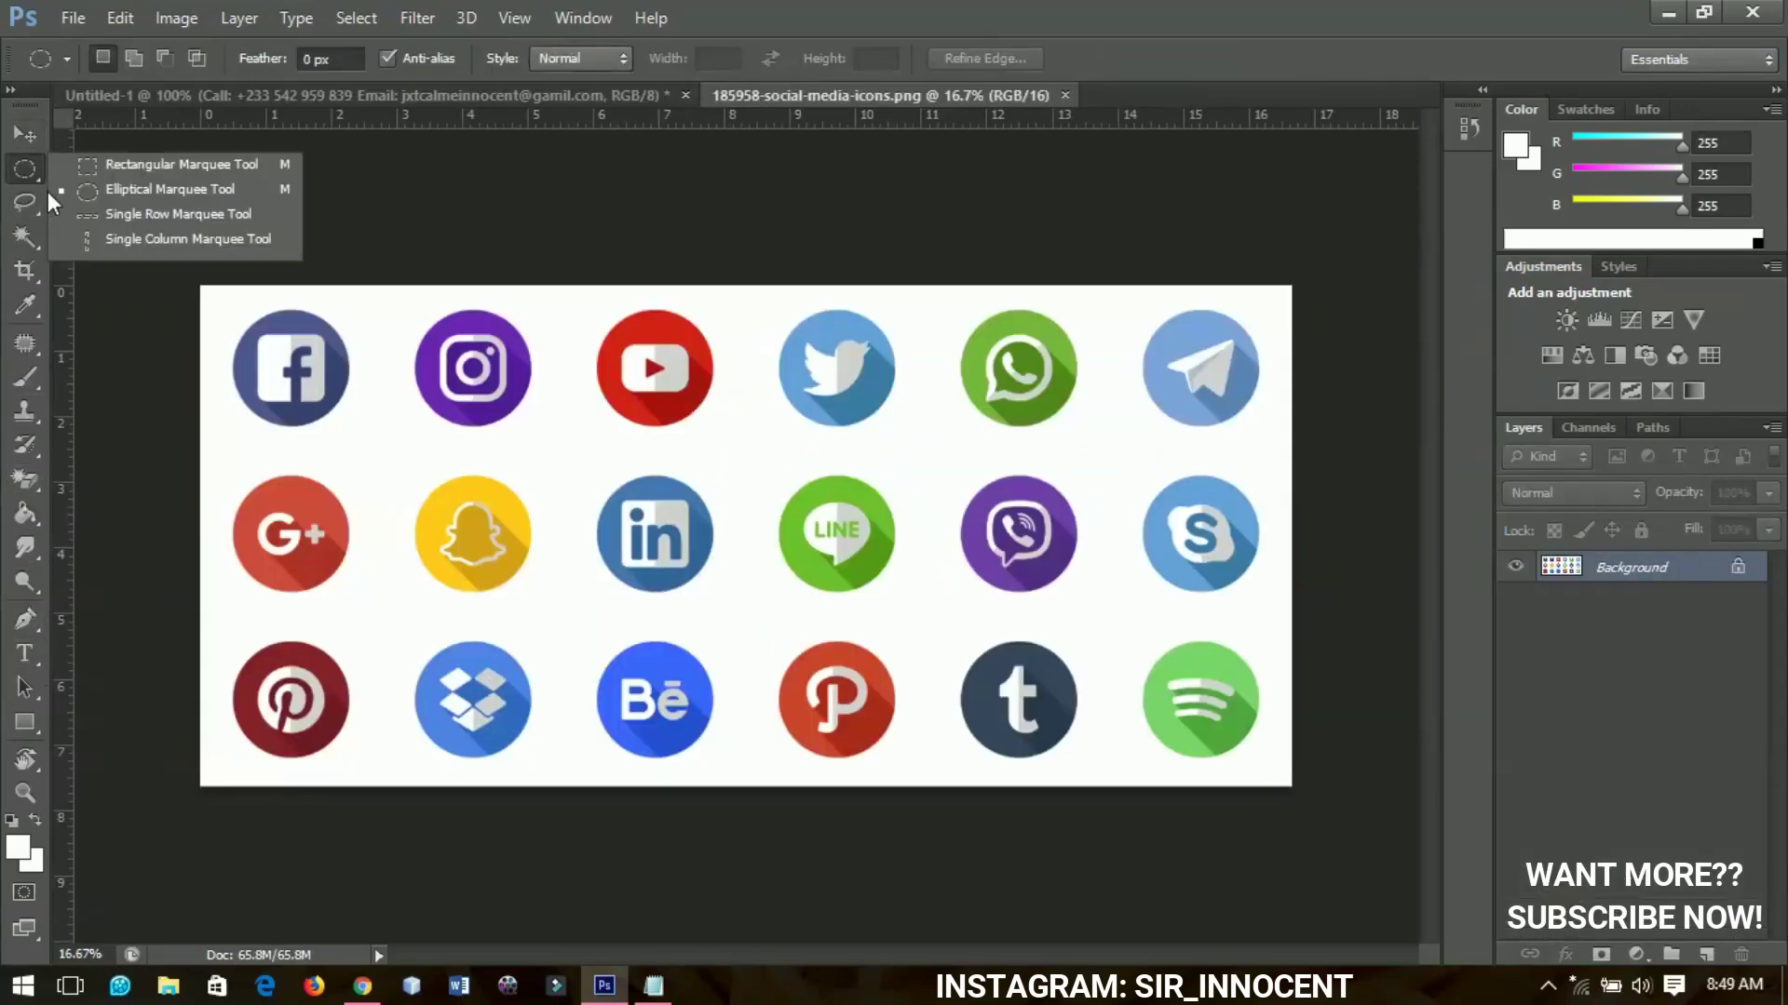
pyautogui.click(108, 192)
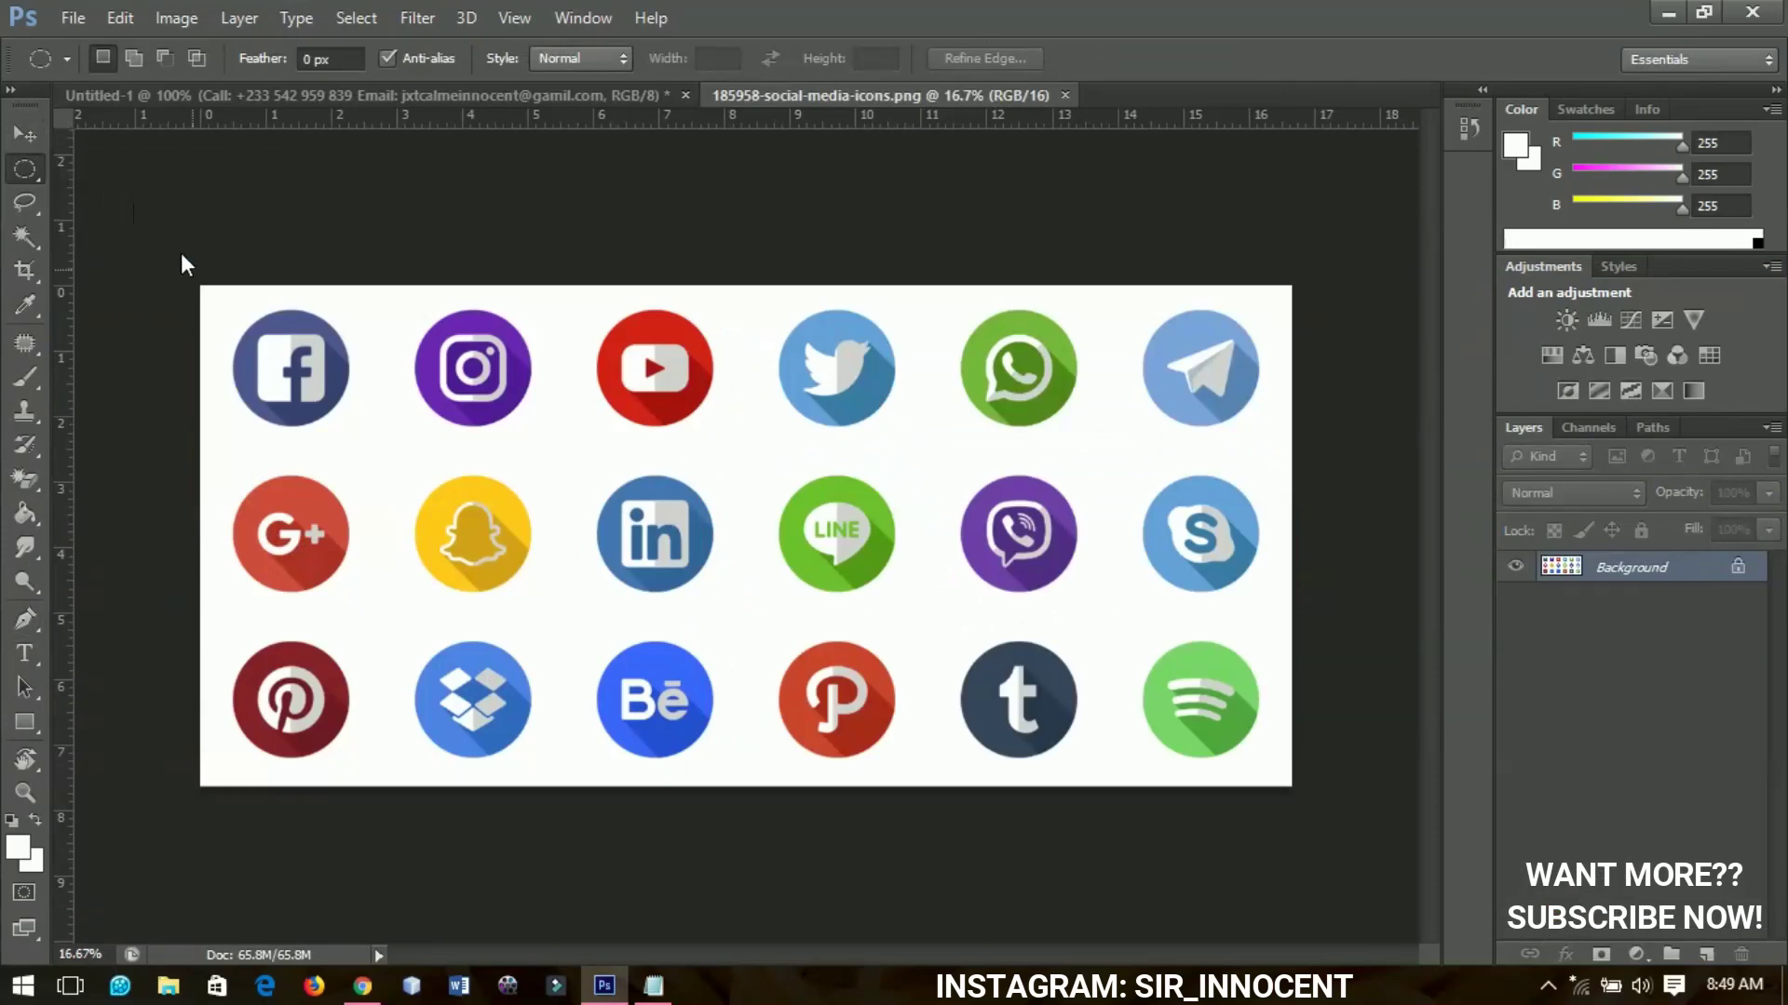
pyautogui.moveTo(217, 311); pyautogui.dragTo(321, 405)
pyautogui.hotkey('ctrl', 'j')
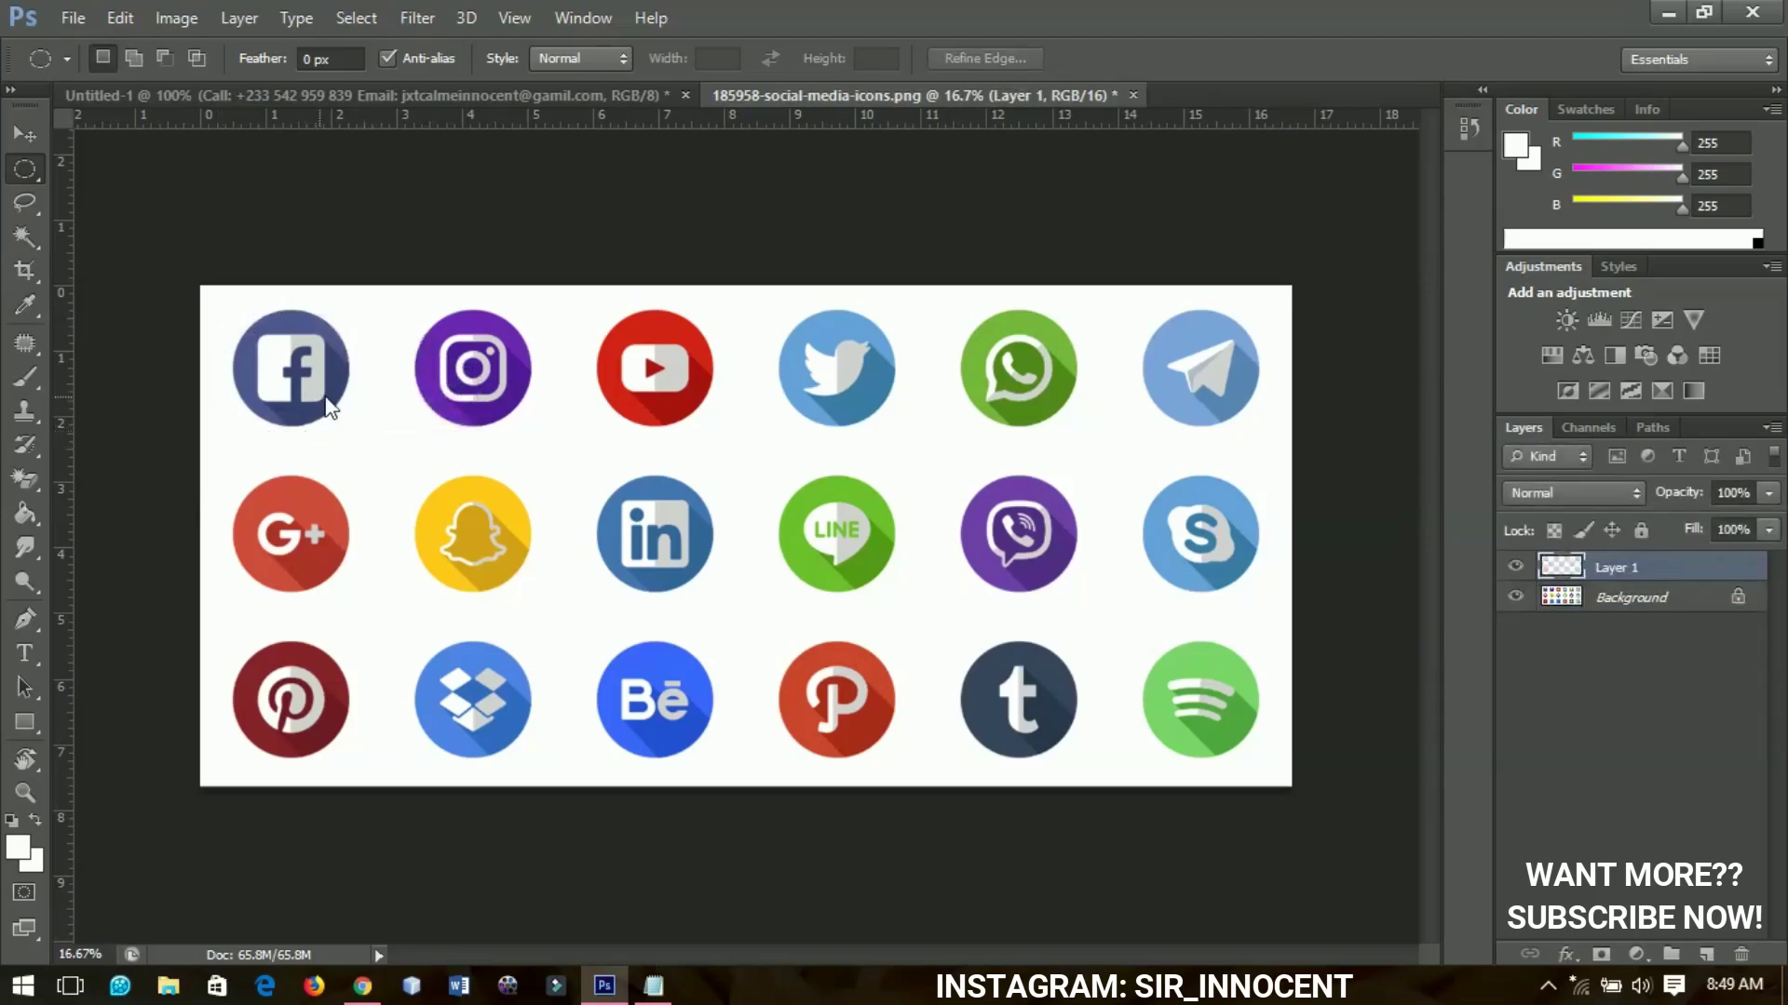
# Bring the Facebook icon into the banner and shrink it to a small badge under the Email line
pyautogui.press('v')
pyautogui.moveTo(367, 356); pyautogui.dragTo(927, 709)
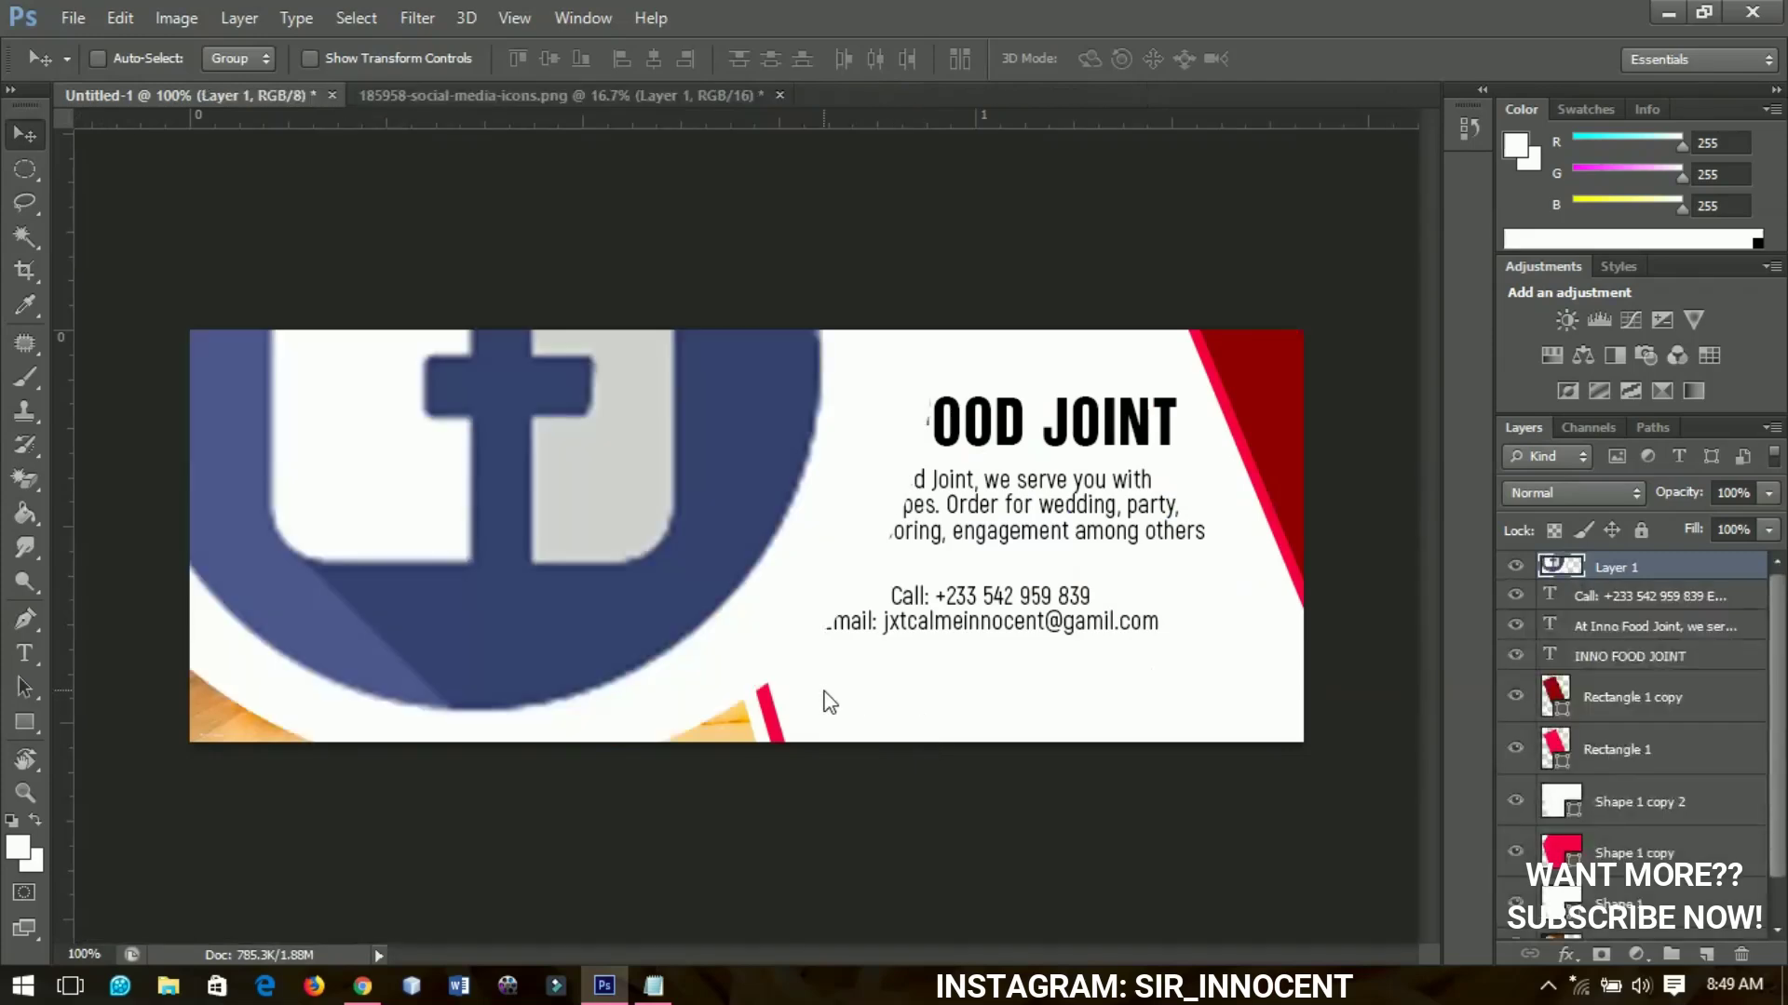
pyautogui.hotkey('ctrl', 't')
pyautogui.moveTo(916, 769); pyautogui.dragTo(890, 733)
pyautogui.press('Return')
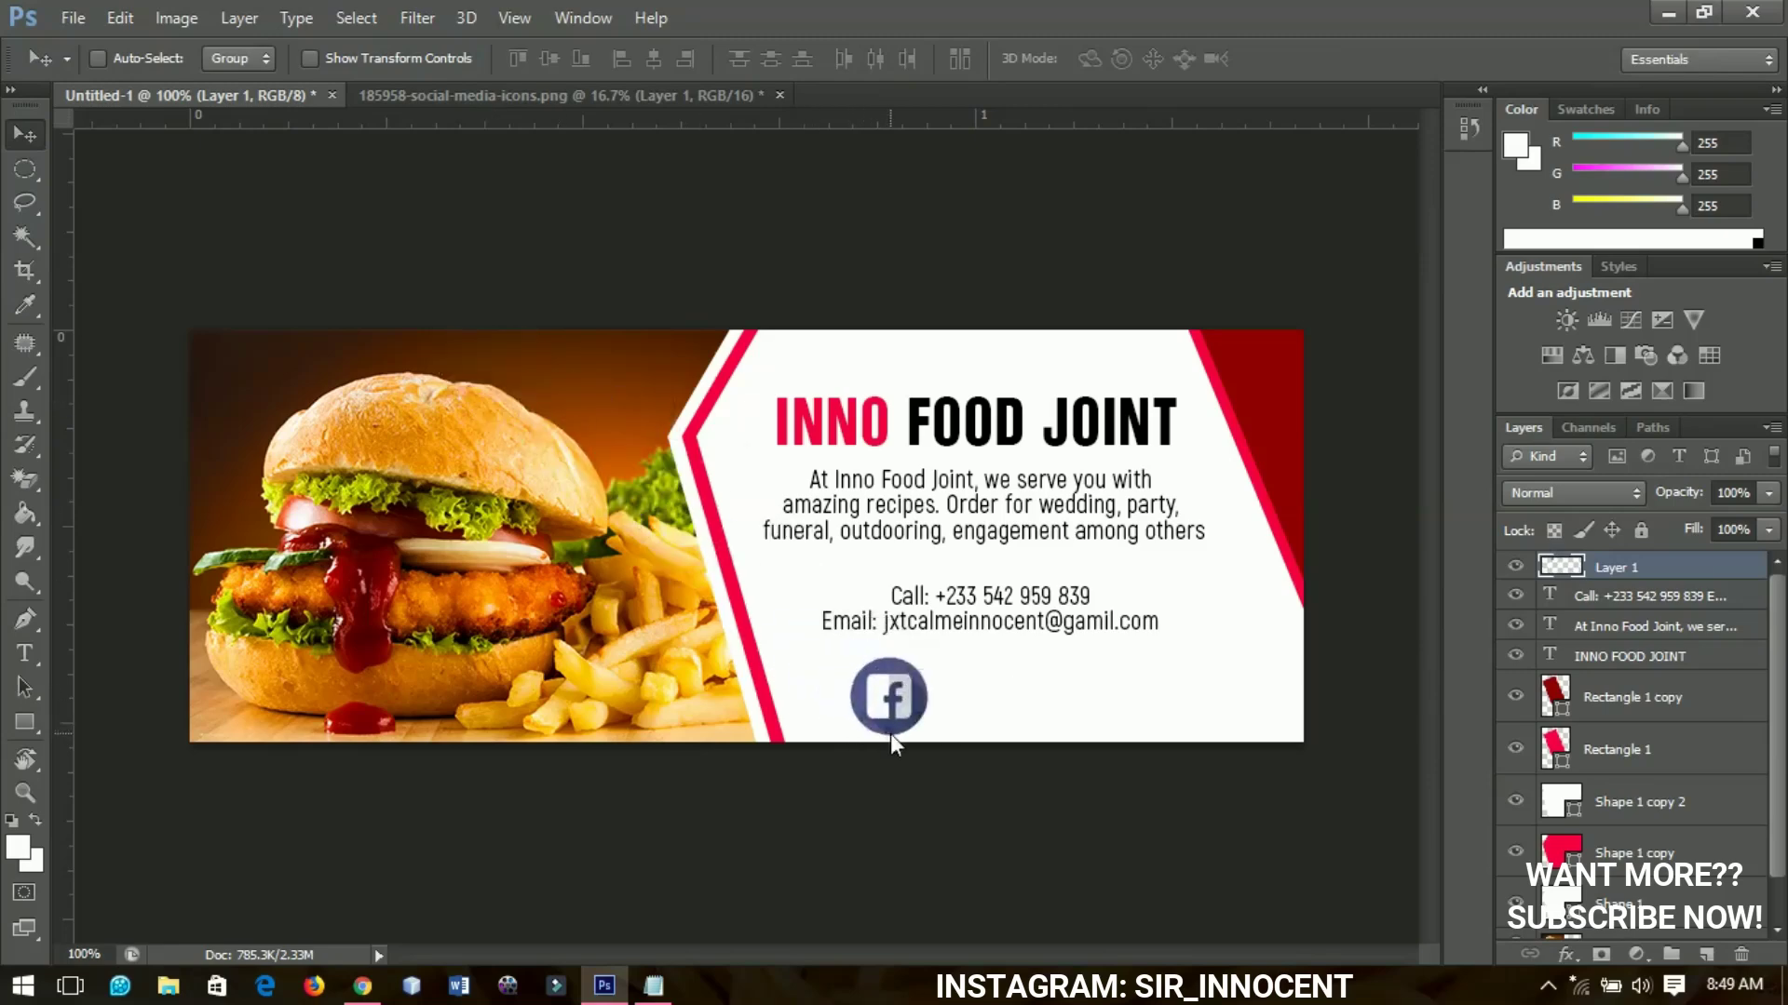
pyautogui.hotkey('ctrl', 't')
pyautogui.moveTo(939, 652); pyautogui.dragTo(912, 661)
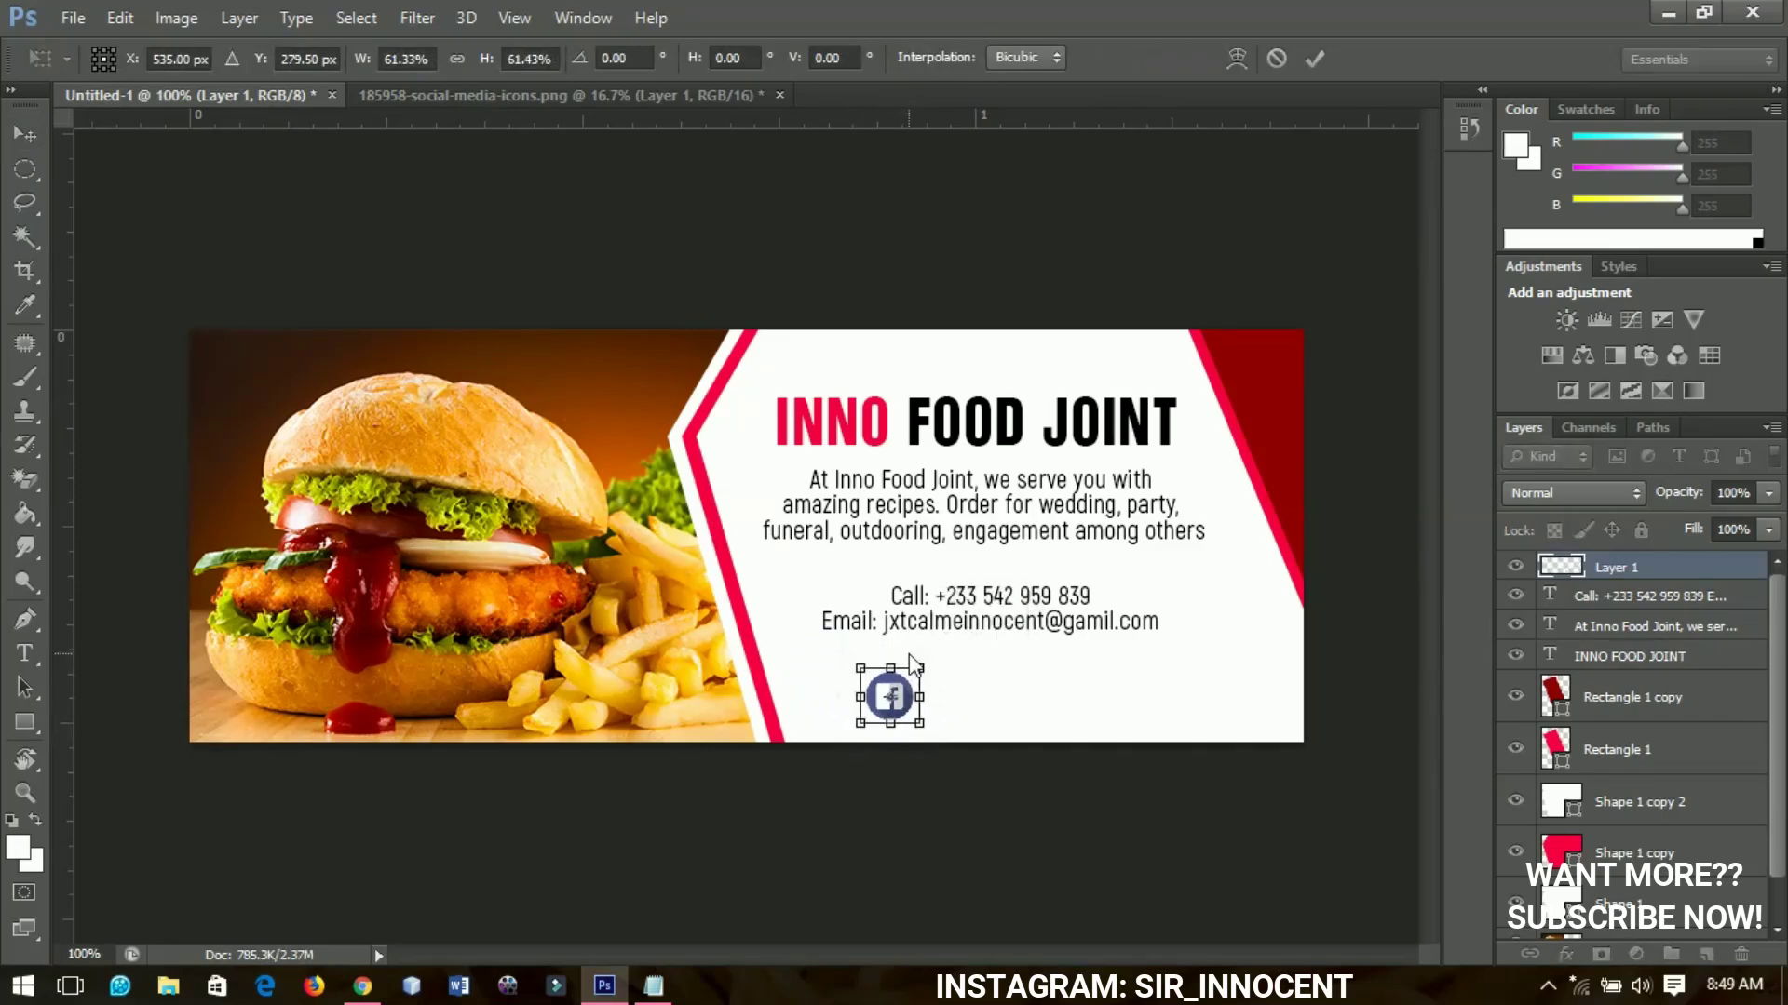
pyautogui.press('Return')
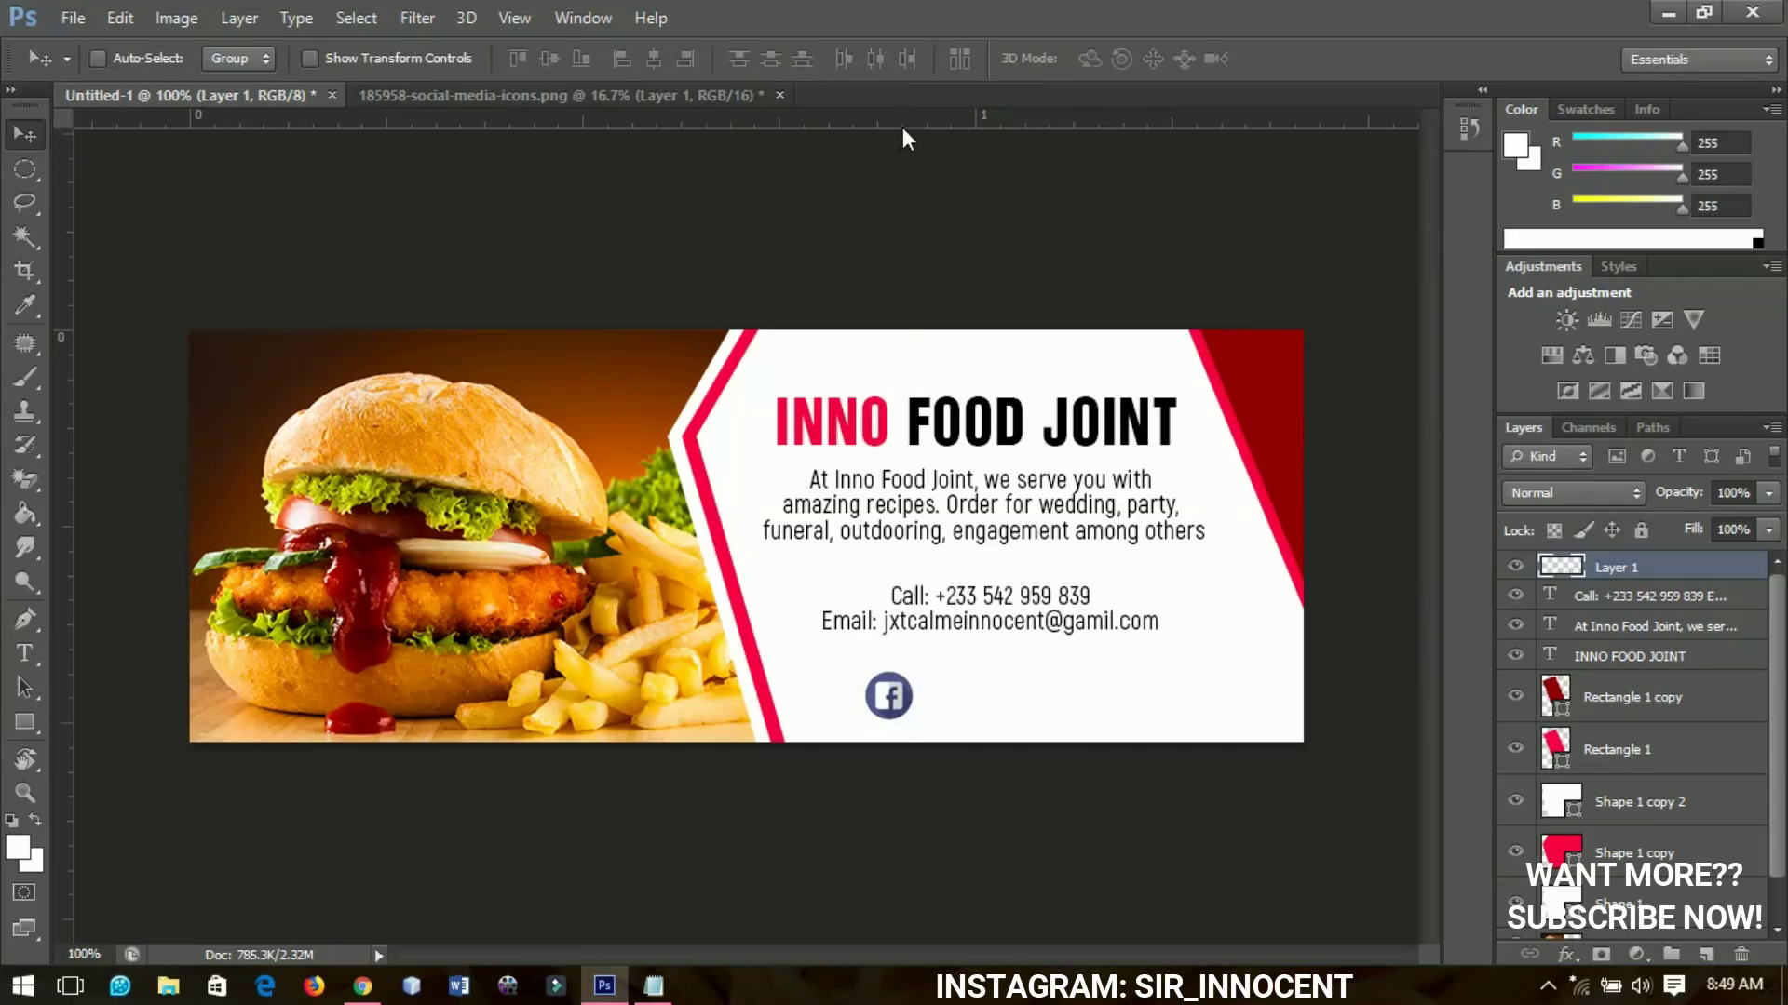
# Place two horizontal guides, one above and one below the Facebook icon
pyautogui.moveTo(903, 119); pyautogui.dragTo(930, 667)
pyautogui.moveTo(909, 121); pyautogui.dragTo(929, 729)
pyautogui.moveTo(929, 728); pyautogui.dragTo(929, 728)
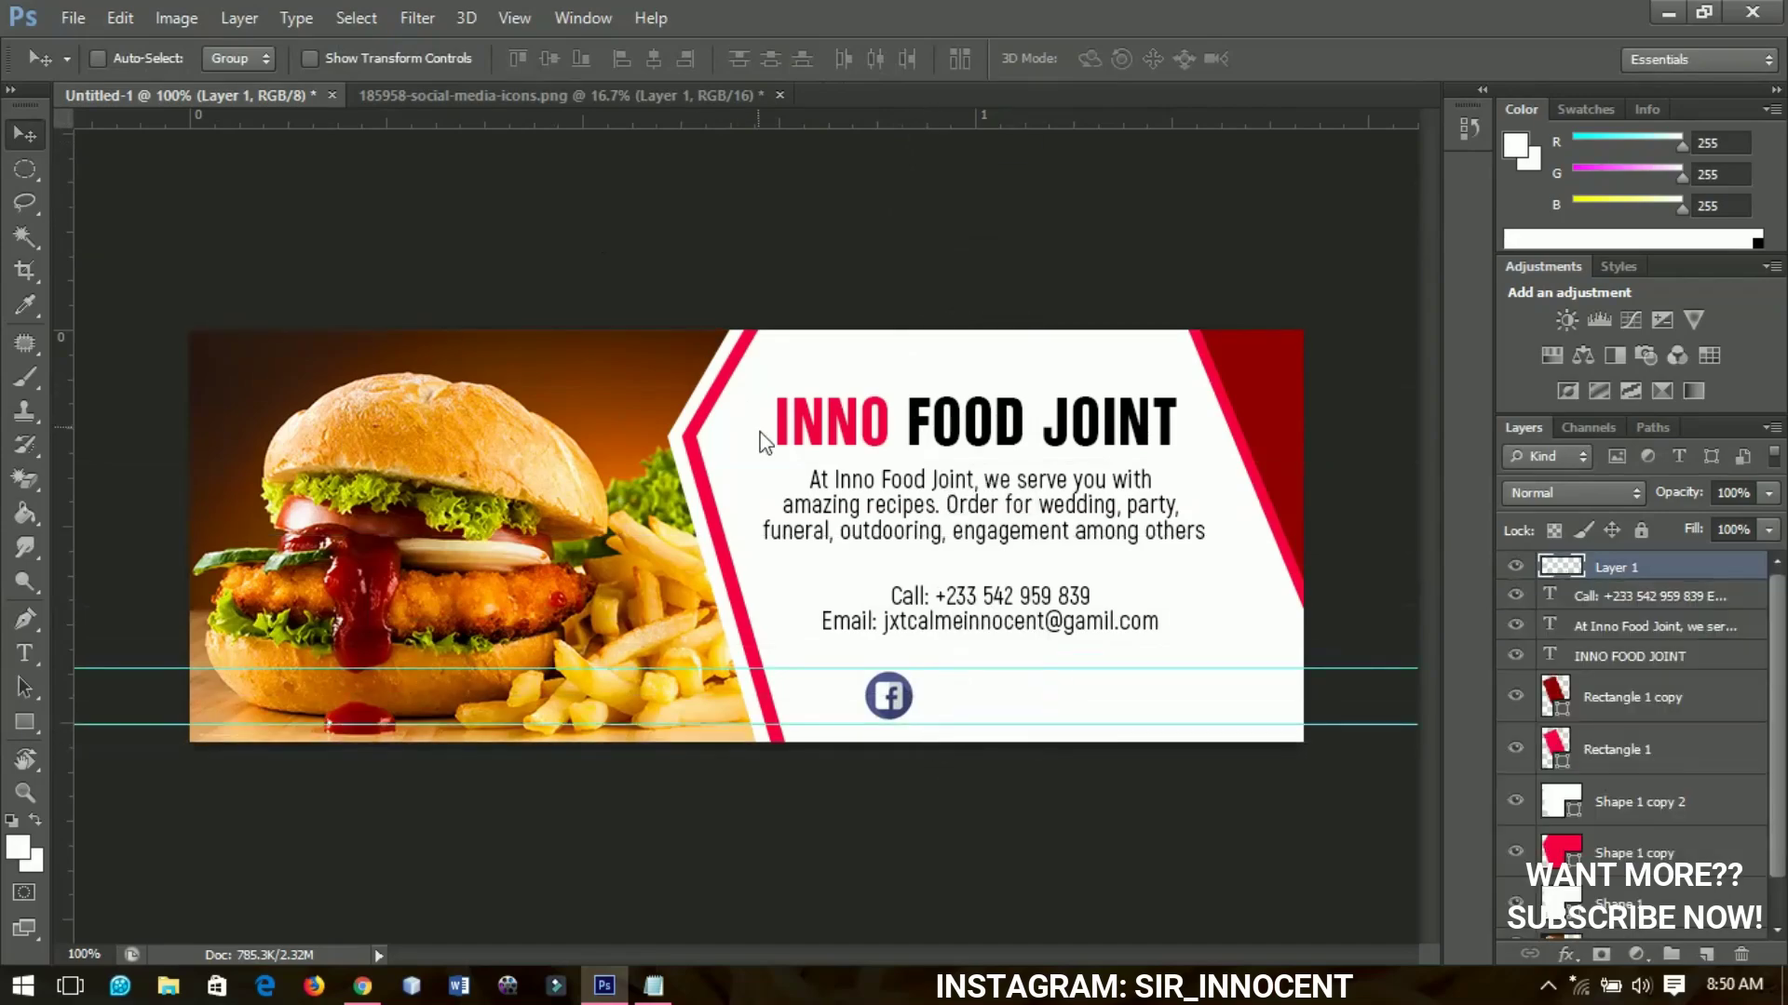
# Copy the Instagram icon from the icons file into the banner and size it
pyautogui.click(573, 105)
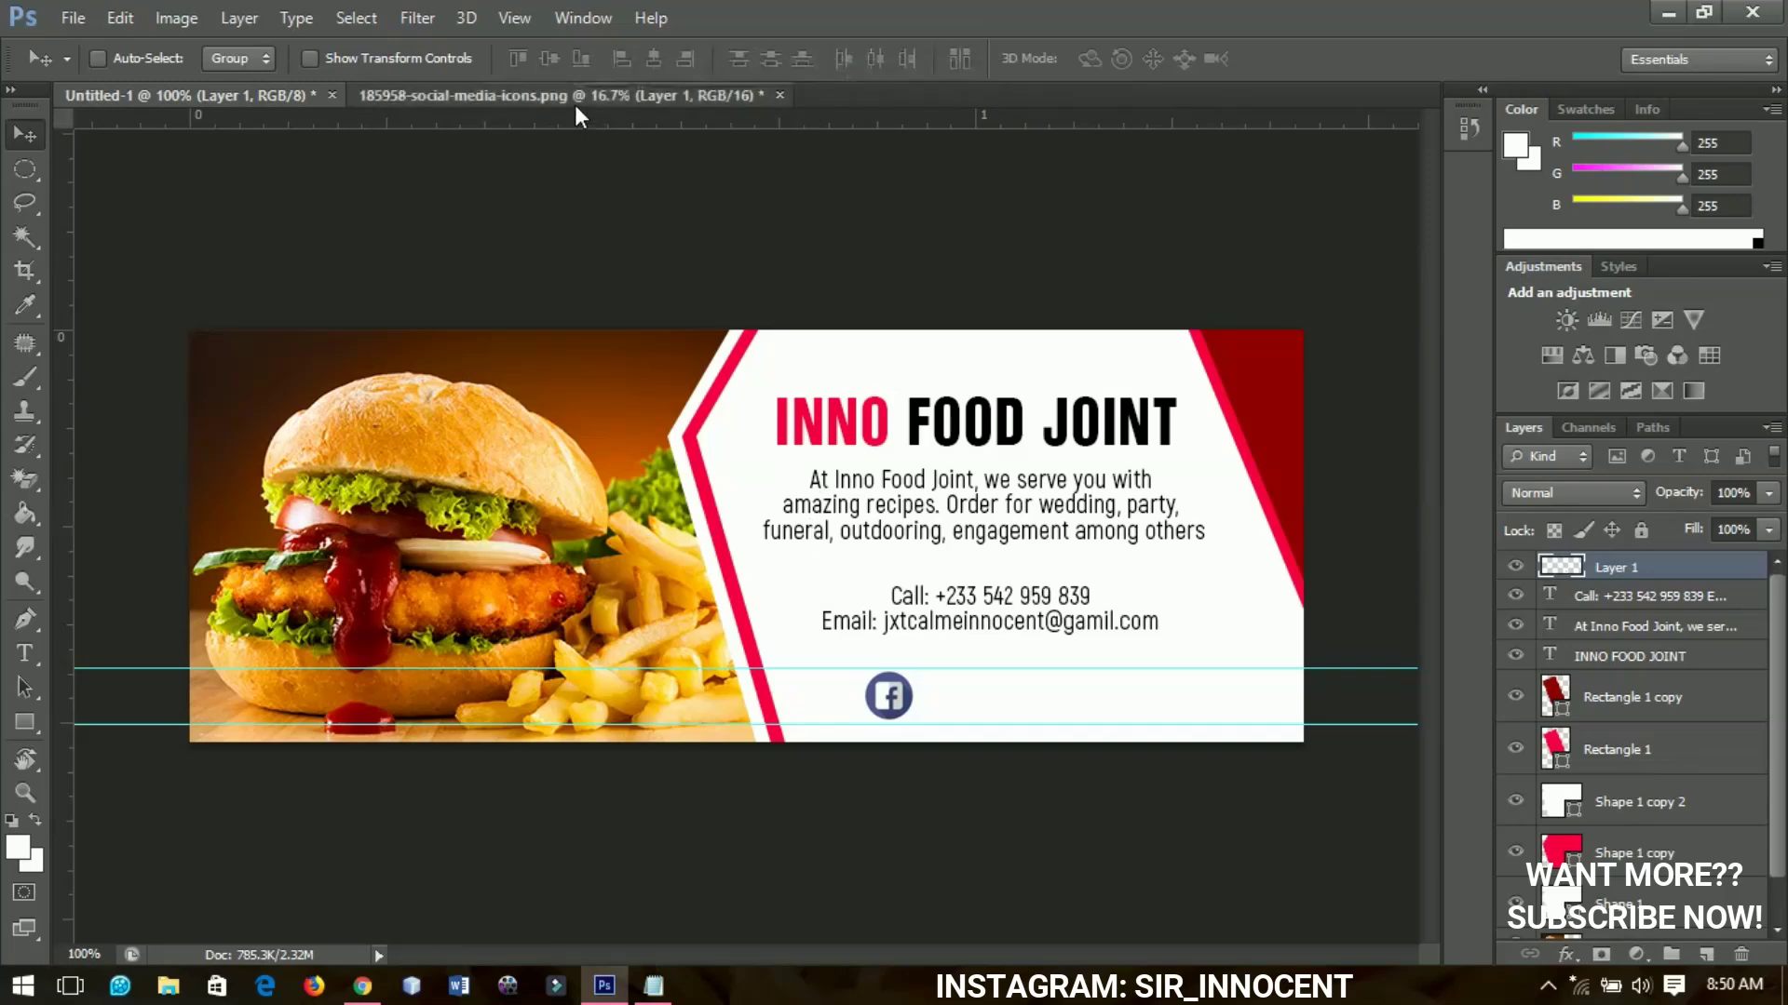
pyautogui.press('m')
pyautogui.moveTo(223, 306); pyautogui.dragTo(985, 663)
pyautogui.hotkey('ctrl', 'j')
pyautogui.press('v')
pyautogui.hotkey('ctrl', 't')
pyautogui.press('Return')
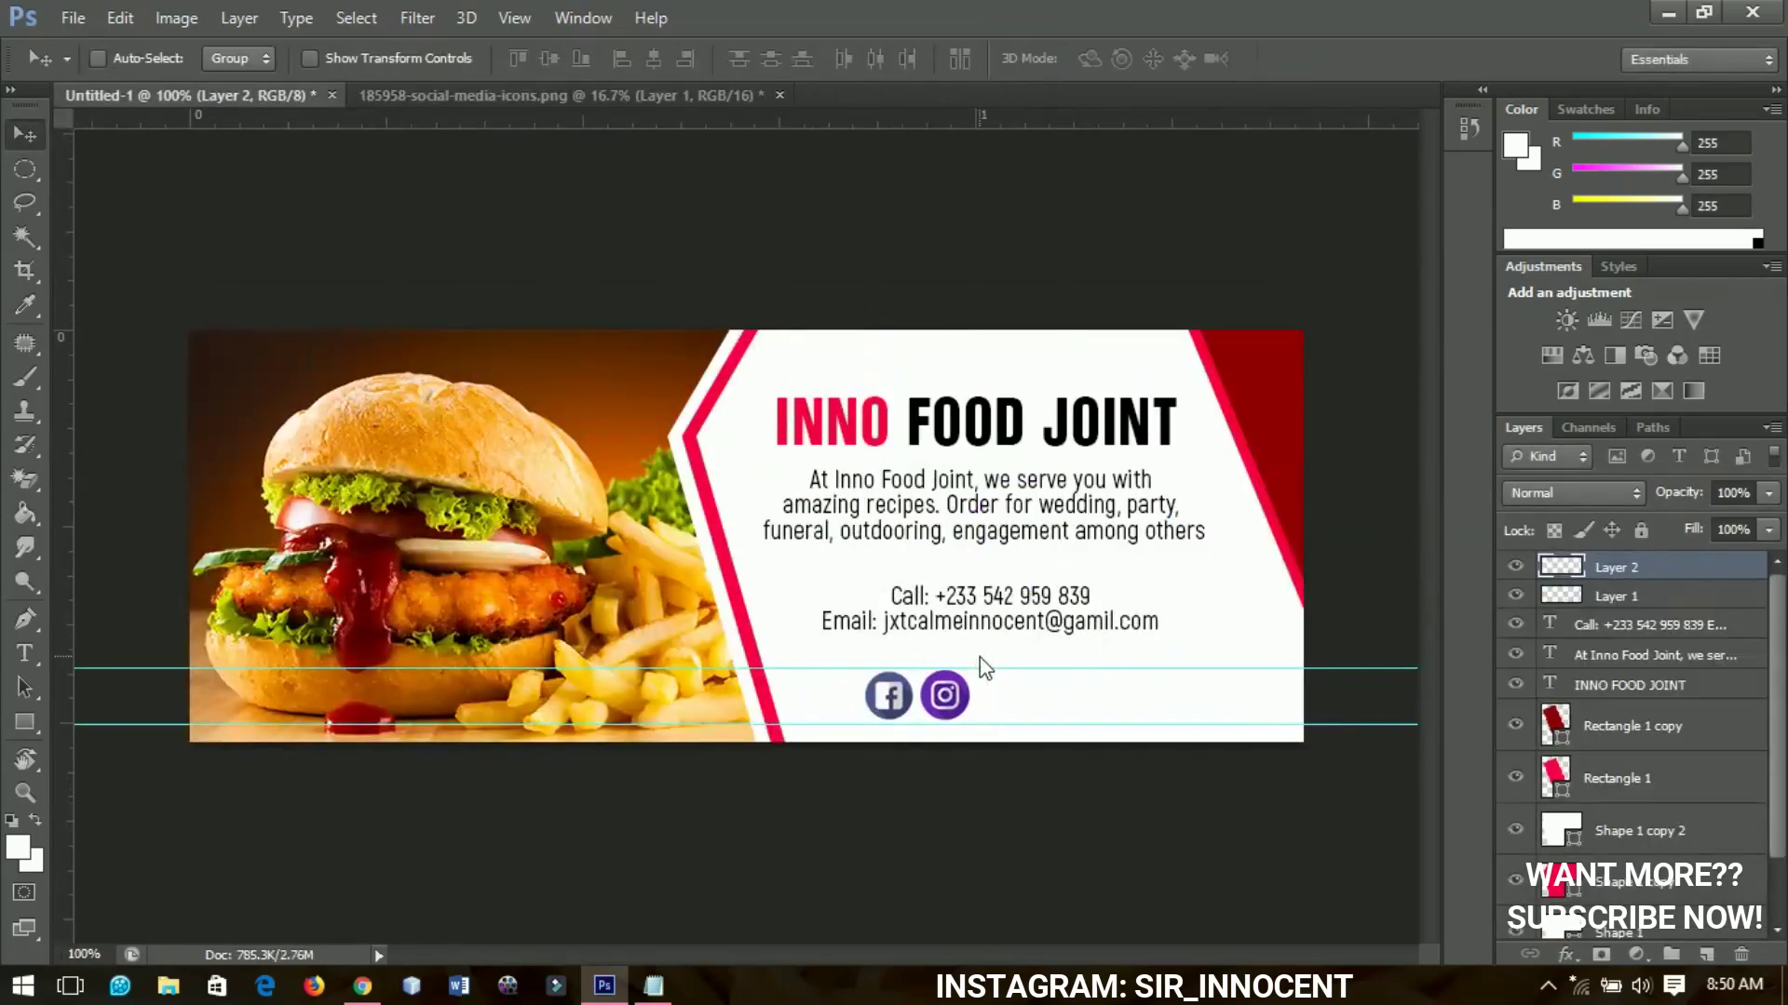
# Copy the Snapchat icon into the banner, shrink it, and set it beside Instagram
pyautogui.hotkey('ctrl', 'Tab')
pyautogui.press('m')
pyautogui.moveTo(386, 456); pyautogui.dragTo(499, 588)
pyautogui.hotkey('ctrl', 'c')
pyautogui.hotkey('ctrl', 'Tab')
pyautogui.hotkey('ctrl', 'v')
pyautogui.hotkey('ctrl', 't')
pyautogui.moveTo(1184, 938); pyautogui.dragTo(1041, 659)
pyautogui.press('Return')
pyautogui.hotkey('shift', 'Left')
pyautogui.hotkey('shift', 'Left')
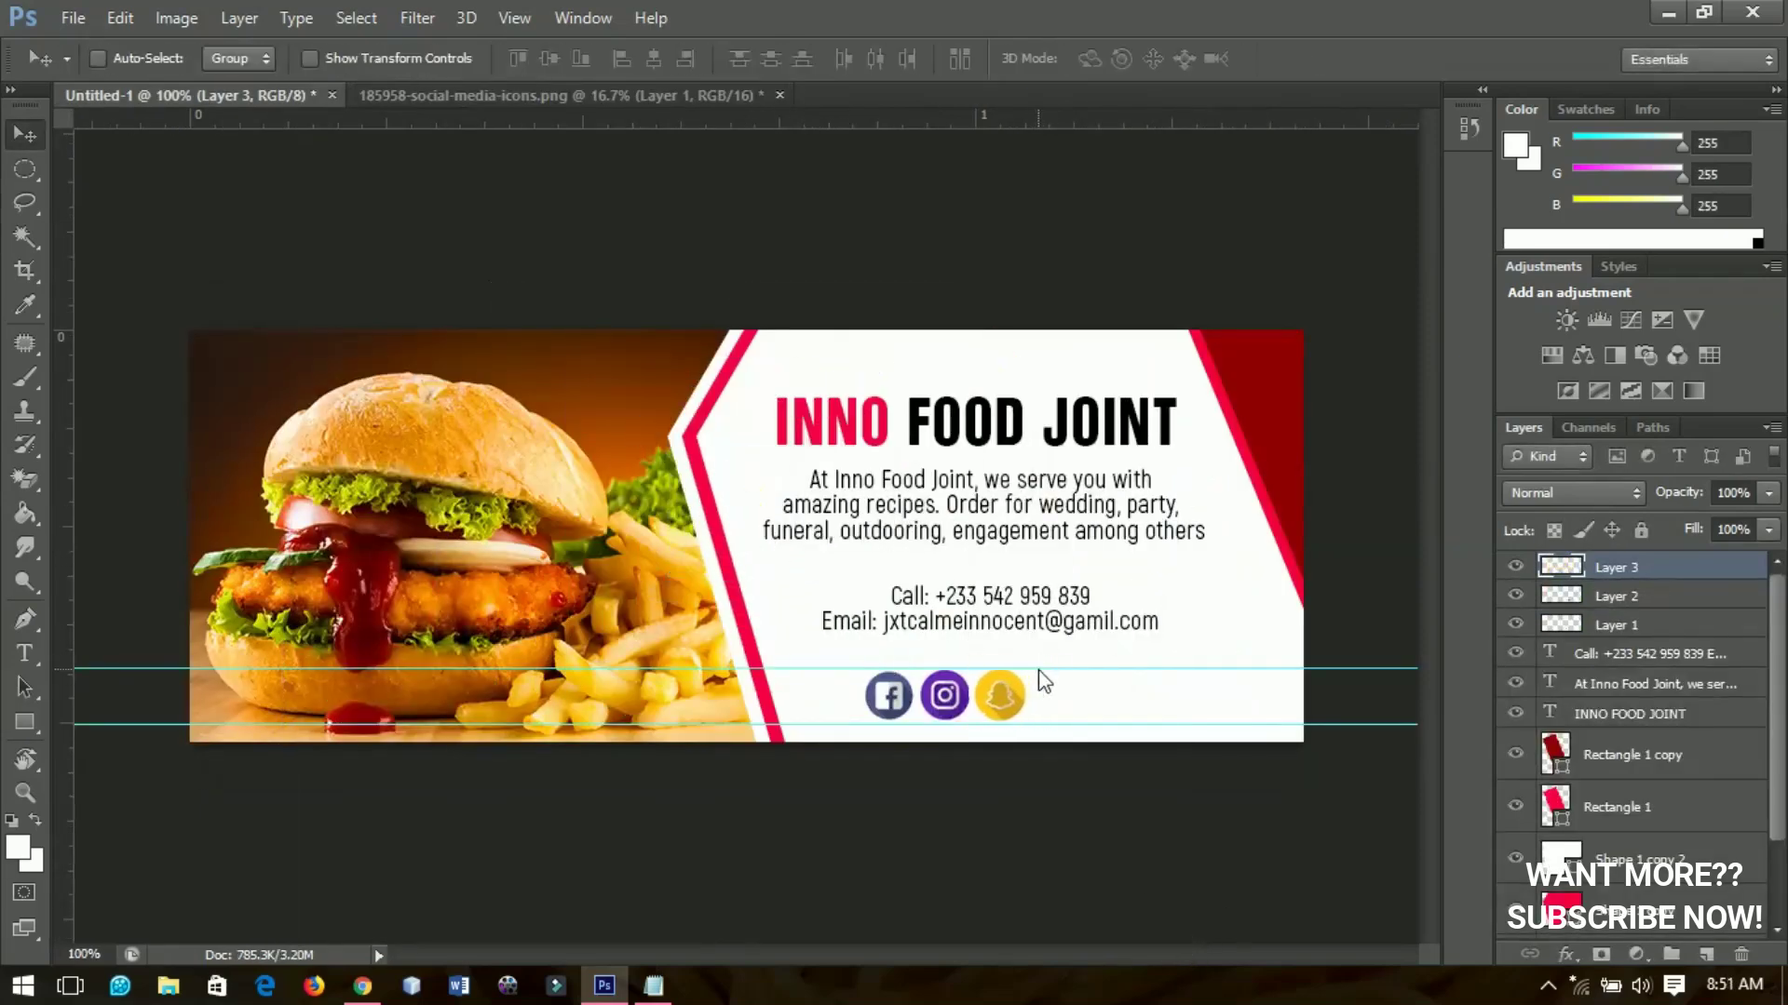
# Copy the WhatsApp icon into the banner, shrink it, and line it up beside Snapchat
pyautogui.hotkey('ctrl', 'Tab')
pyautogui.press('m')
pyautogui.moveTo(953, 305); pyautogui.dragTo(1075, 450)
pyautogui.hotkey('ctrl', 'j')
pyautogui.press('v')
pyautogui.hotkey('ctrl', 'Tab')
pyautogui.hotkey('ctrl', 'v')
pyautogui.hotkey('ctrl', 't')
pyautogui.moveTo(1249, 606); pyautogui.dragTo(1158, 700)
pyautogui.press('Return')
pyautogui.hotkey('ctrl', '+')
pyautogui.hotkey('ctrl', 't')
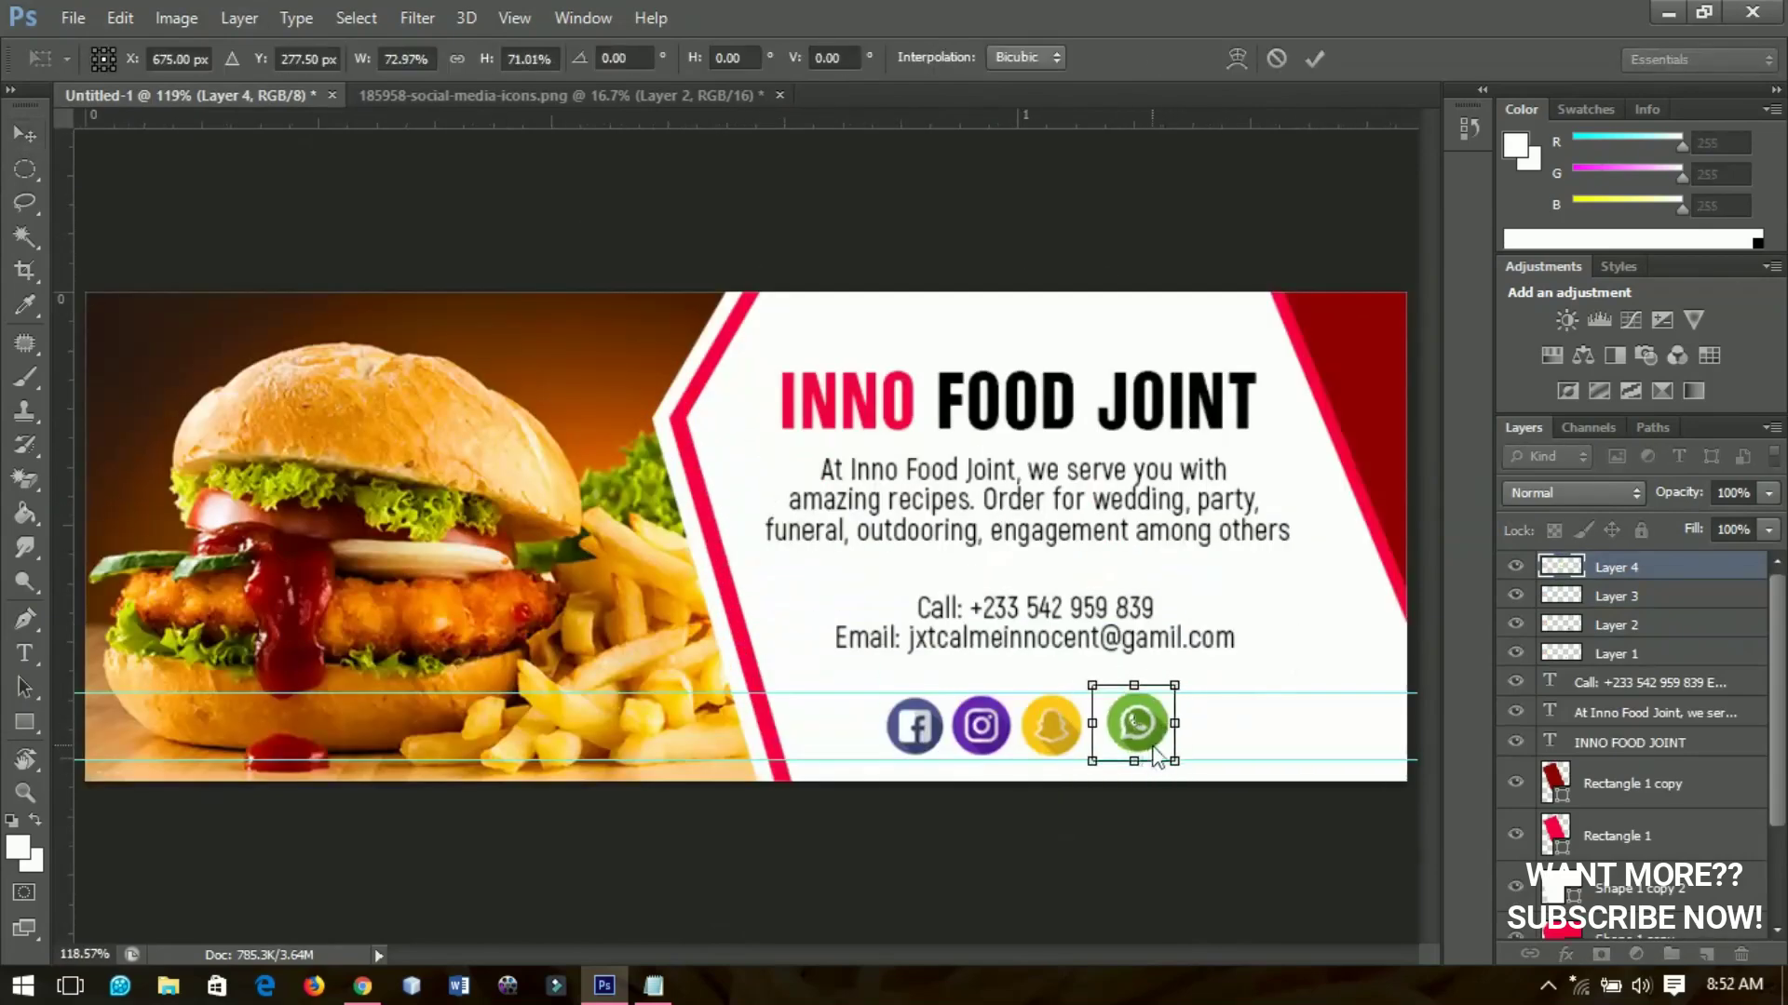
pyautogui.press('Return')
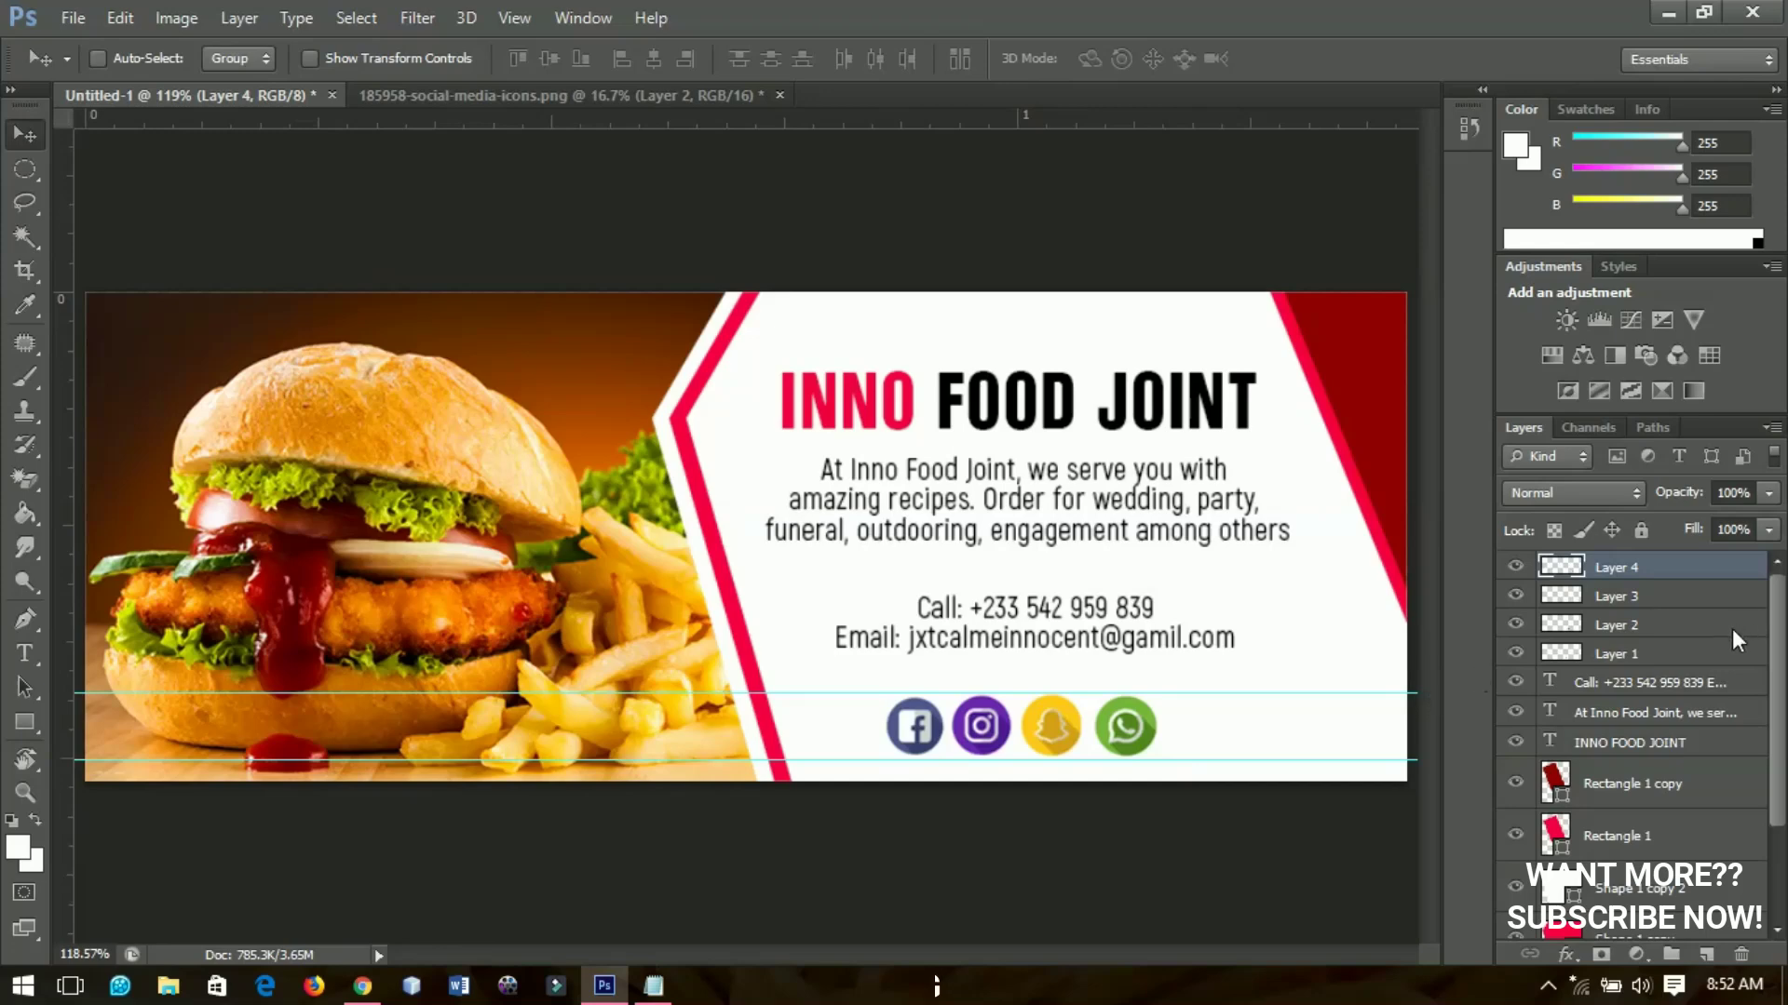
# Move the four social icon layers together right along the guides, under the contact lines
pyautogui.keyDown('shift'); pyautogui.click(1633, 649); pyautogui.keyUp('shift')
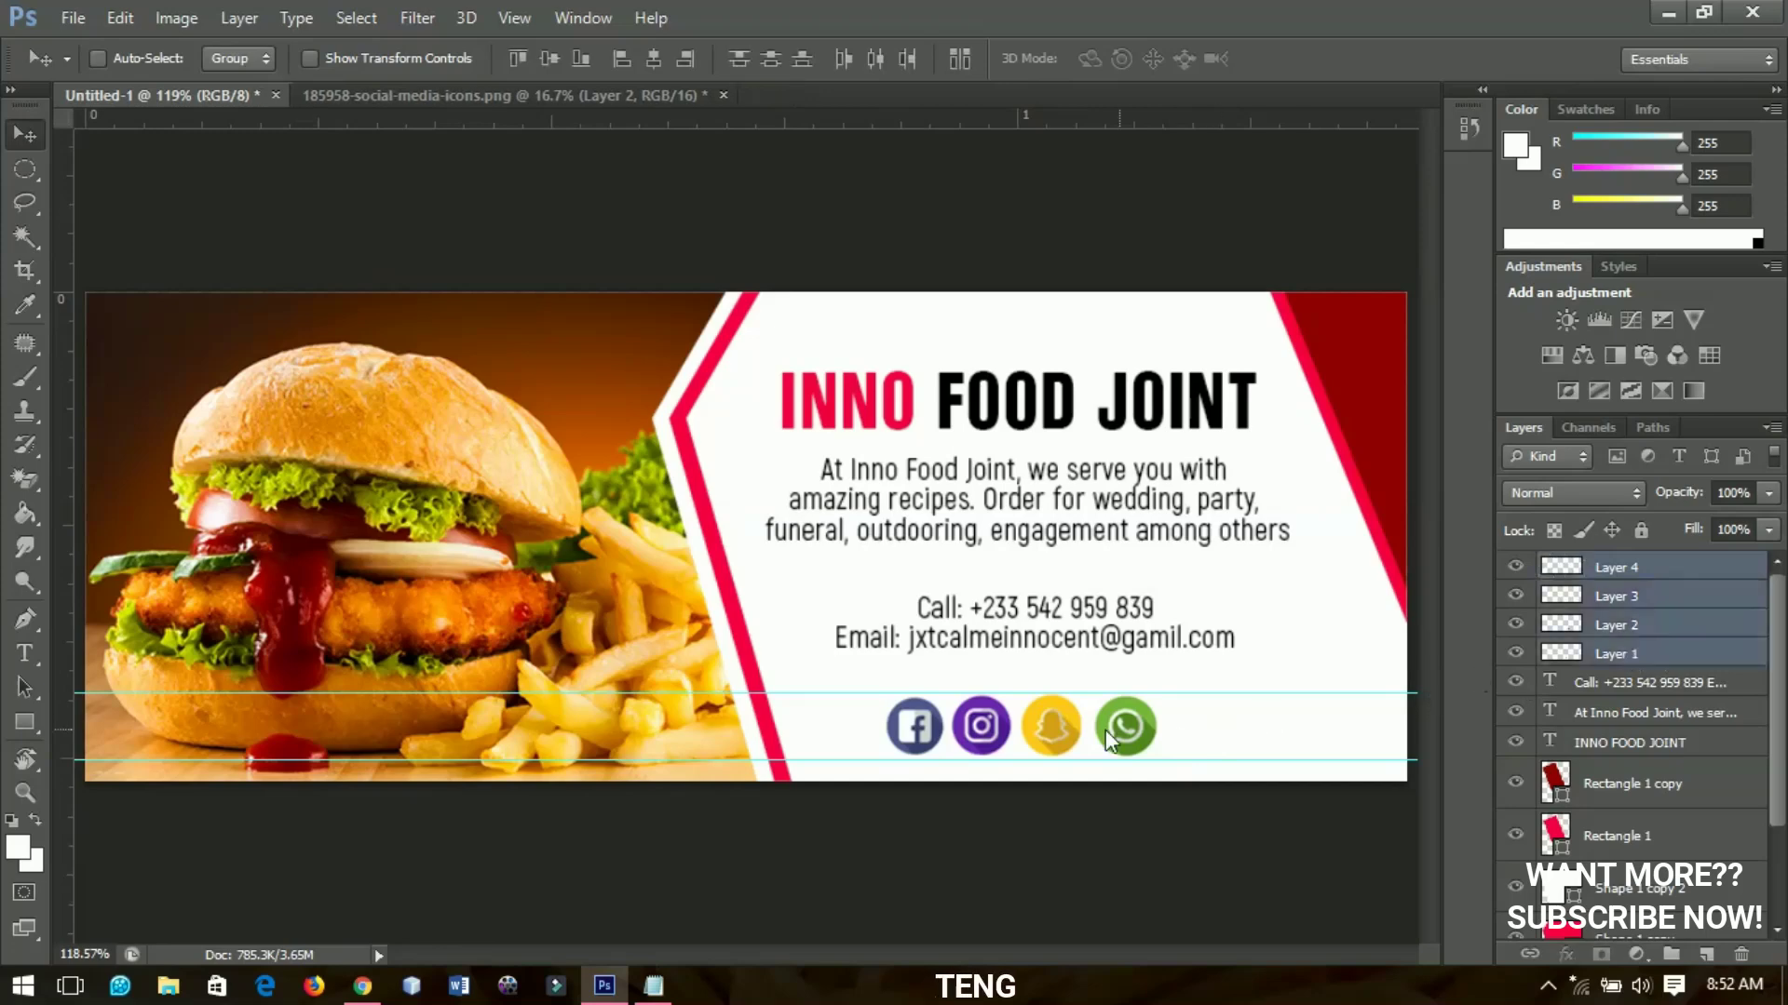
pyautogui.moveTo(1089, 732); pyautogui.dragTo(1157, 740)
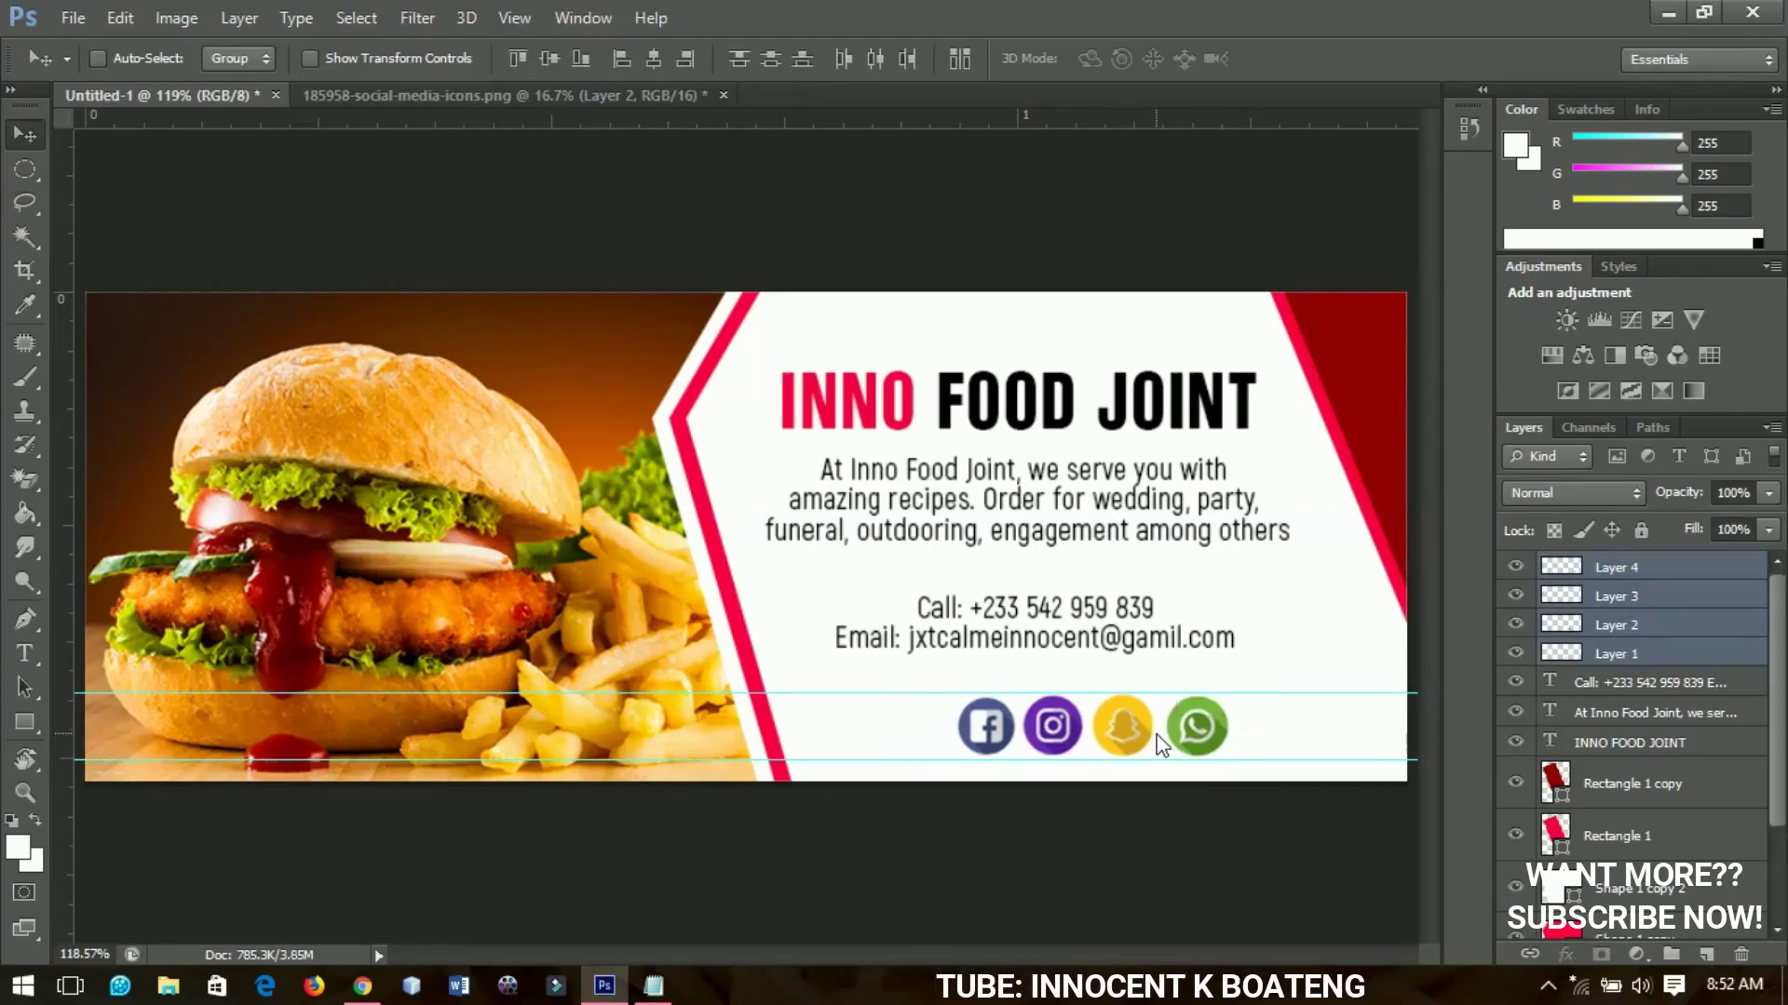
pyautogui.hotkey('ctrl', '-')
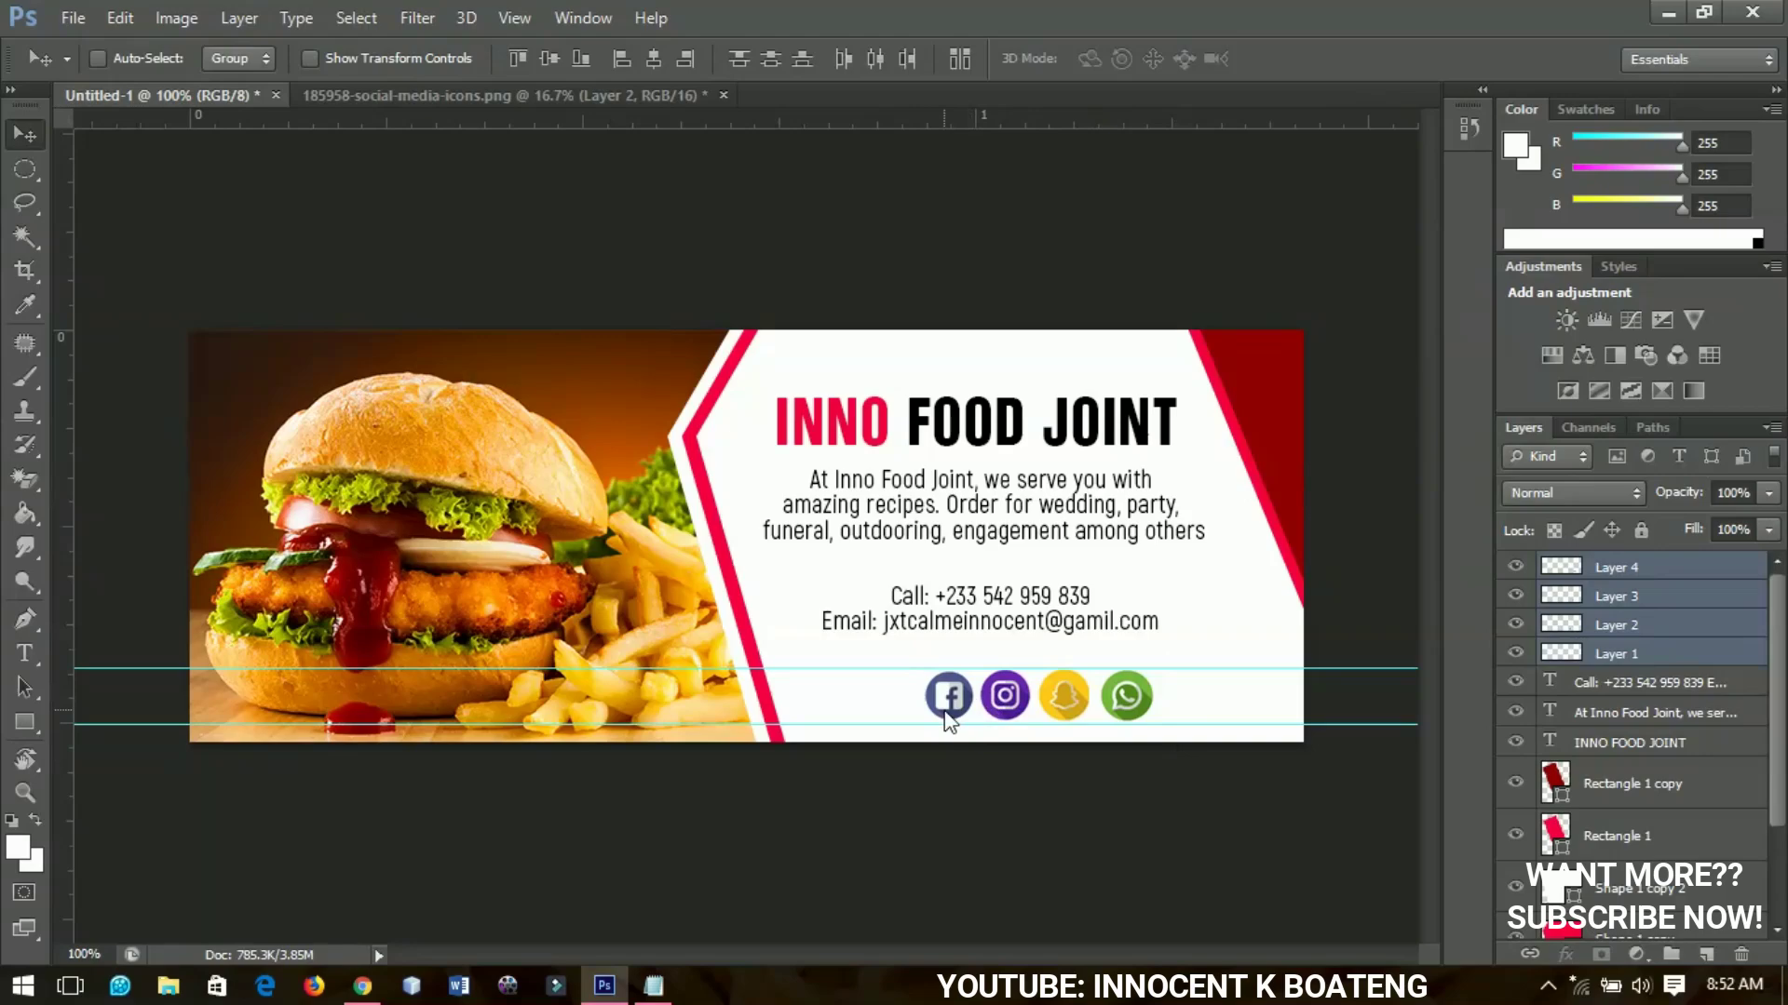
# Select the INNO FOOD JOINT heading layer and nudge it down slightly
pyautogui.rightClick(1019, 426)
pyautogui.click(1062, 438)
pyautogui.press('Down')
pyautogui.press('Down')
pyautogui.press('Down')
pyautogui.press('Down')
pyautogui.press('Down')
pyautogui.press('Down')
pyautogui.press('Down')
pyautogui.press('Down')
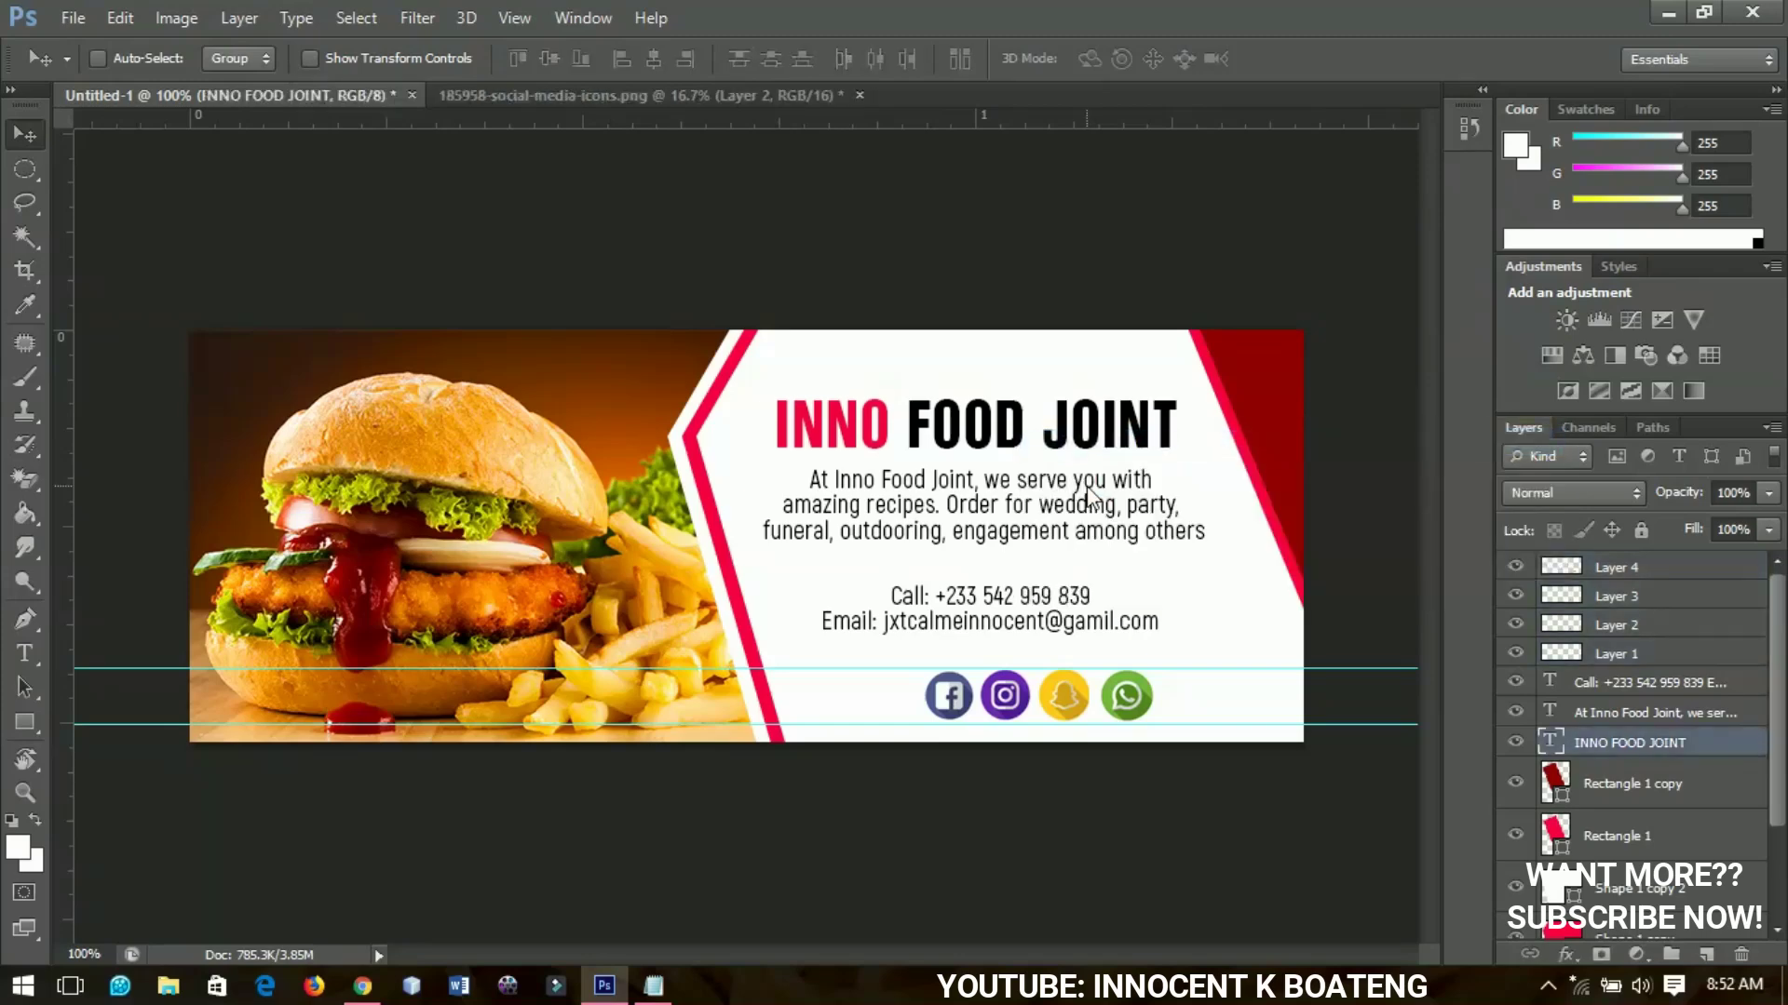